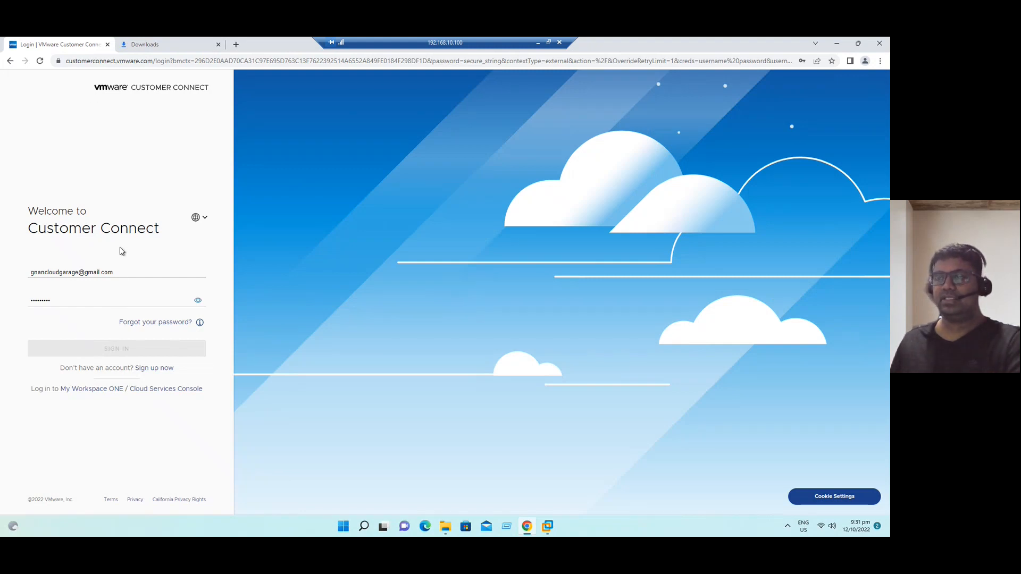
- Submit the Customer Connect sign-in form with the account e-mail and password
{"action": "left_click", "coordinate": [119, 353]}
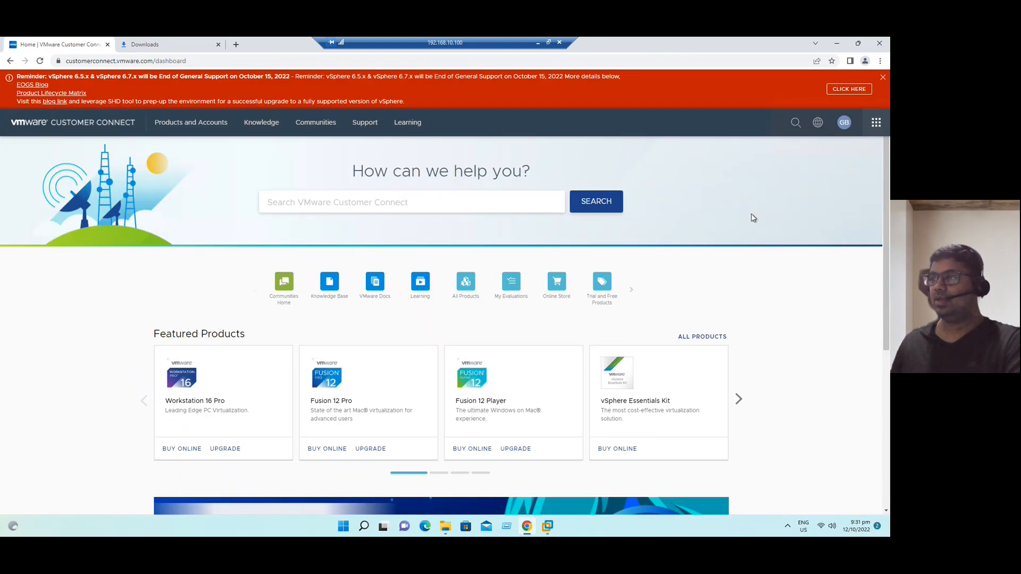
- Go to the All Downloads page through Products and Accounts > All Products
{"action": "left_click", "coordinate": [192, 127]}
{"action": "left_click", "coordinate": [192, 128]}
{"action": "left_click", "coordinate": [311, 161]}
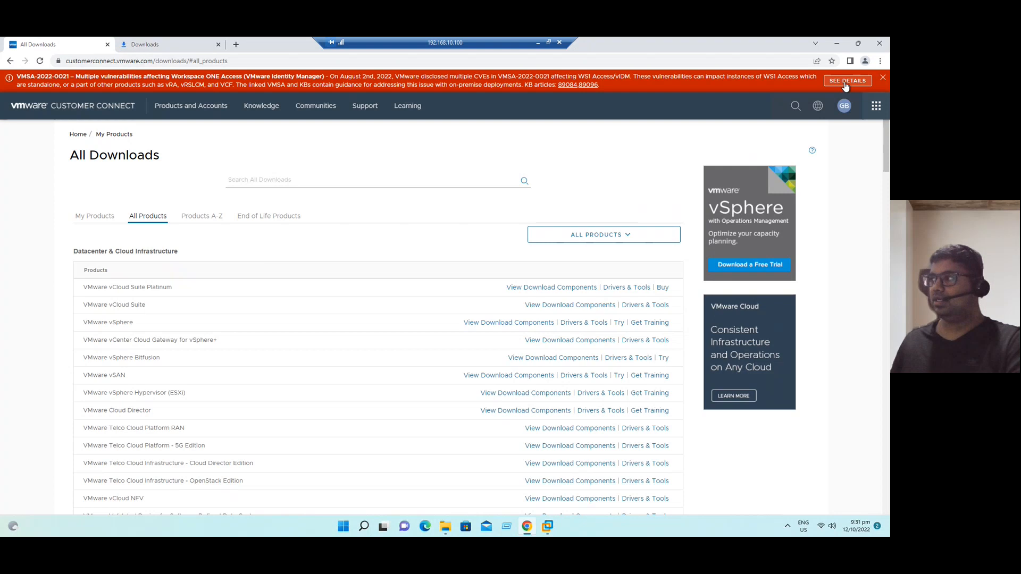
- Open the VMware vSphere 8.0 downloads and point out ESXi 8.0.0's release date and vCenter Server 8.0.0
{"action": "left_click", "coordinate": [883, 78]}
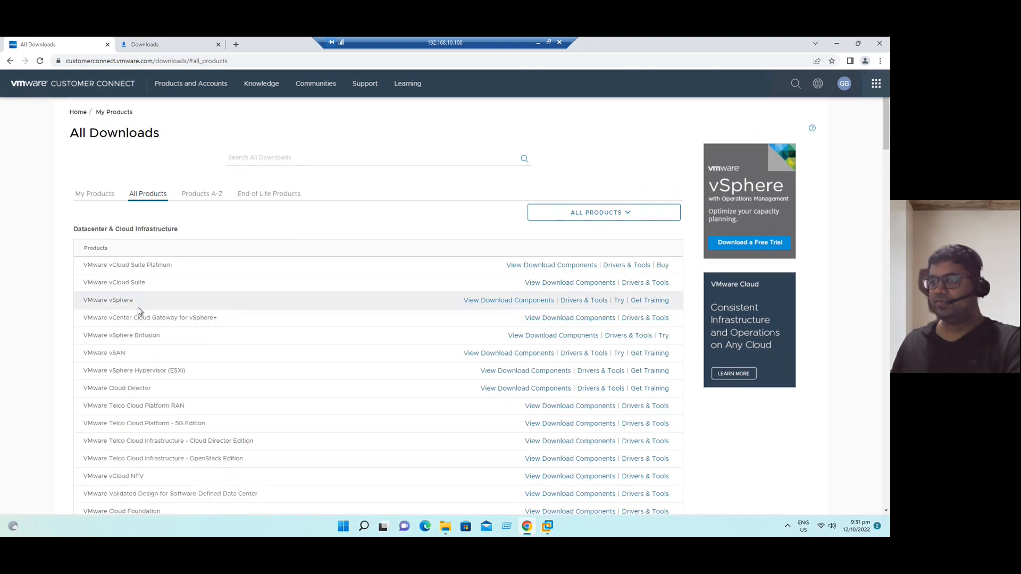
{"action": "left_click", "coordinate": [478, 303]}
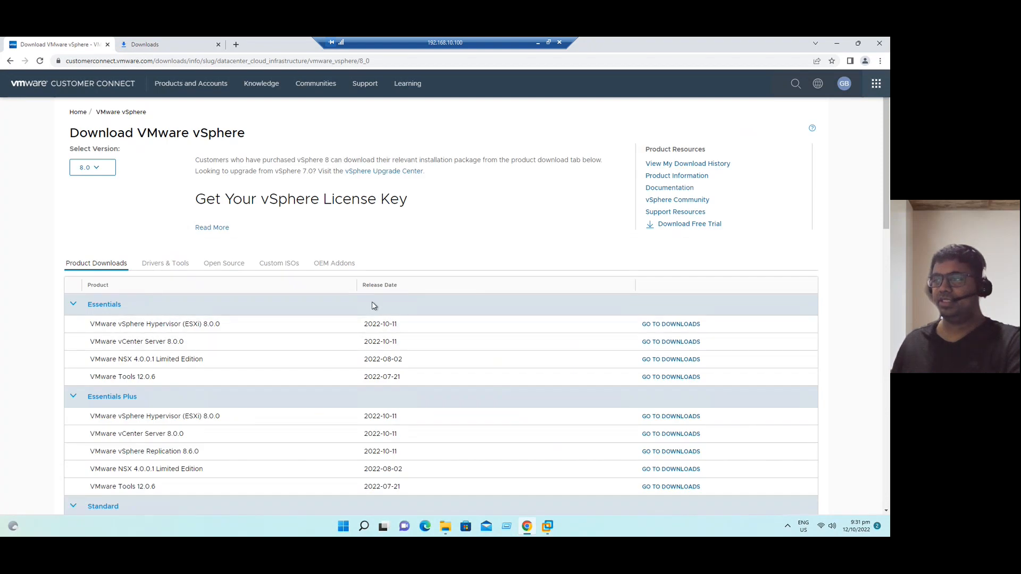
{"action": "left_click_drag", "start_coordinate": [367, 323], "coordinate": [419, 335]}
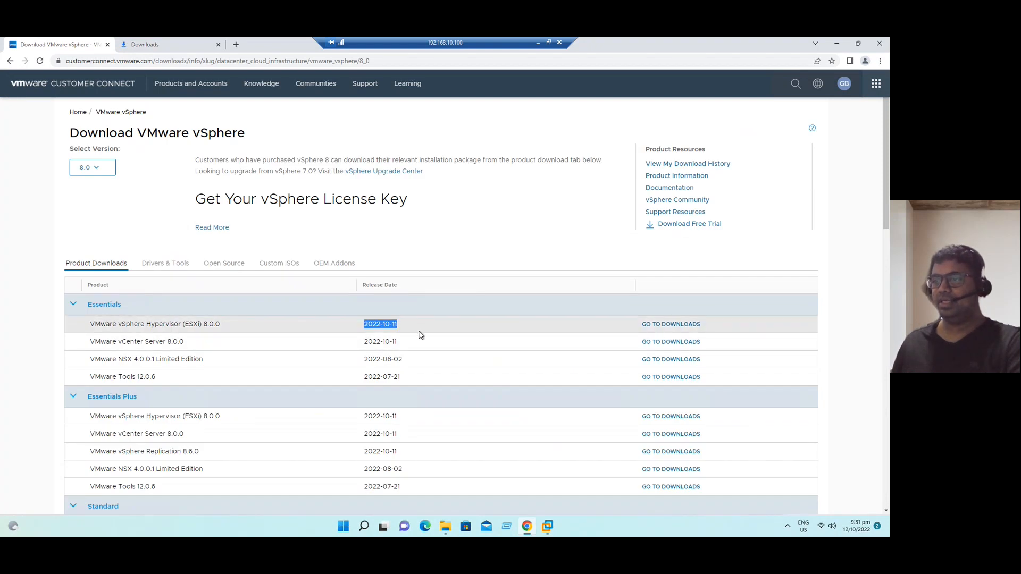
{"action": "left_click_drag", "start_coordinate": [167, 342], "coordinate": [243, 340]}
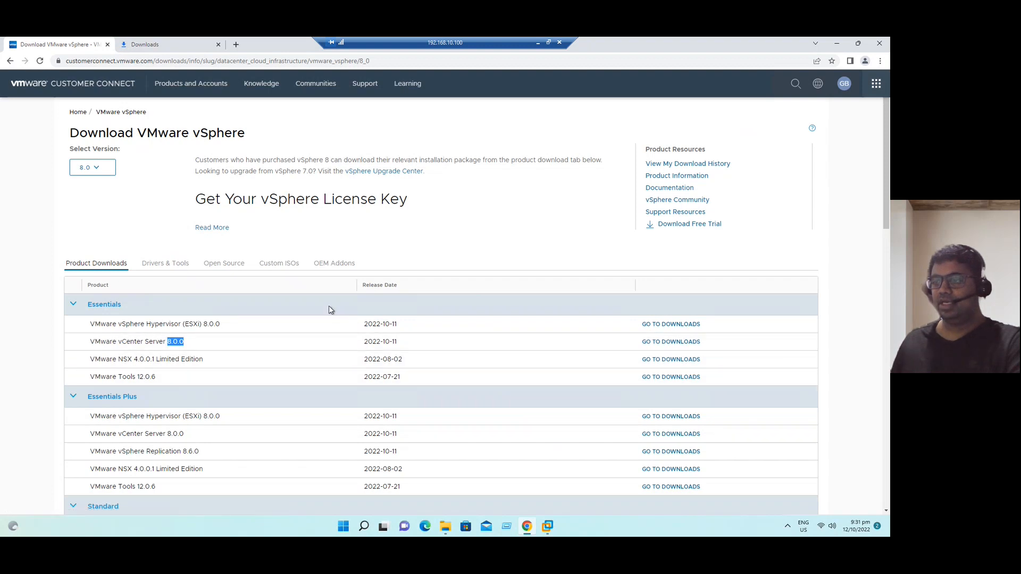
- Point out the NSX version and release date and VMware Tools version 12.0.6
{"action": "left_click_drag", "start_coordinate": [153, 359], "coordinate": [137, 359]}
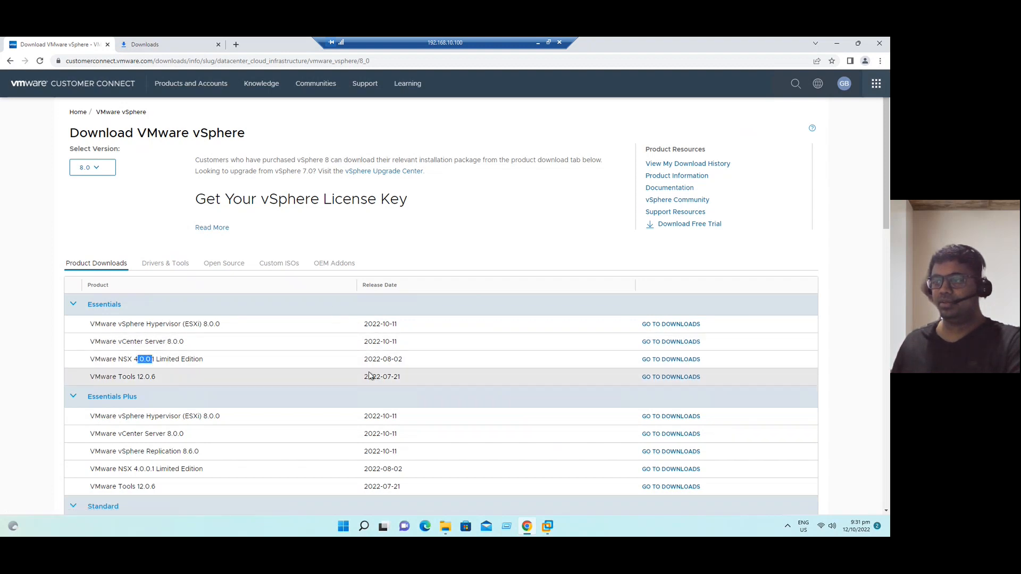
{"action": "left_click_drag", "start_coordinate": [407, 362], "coordinate": [381, 363]}
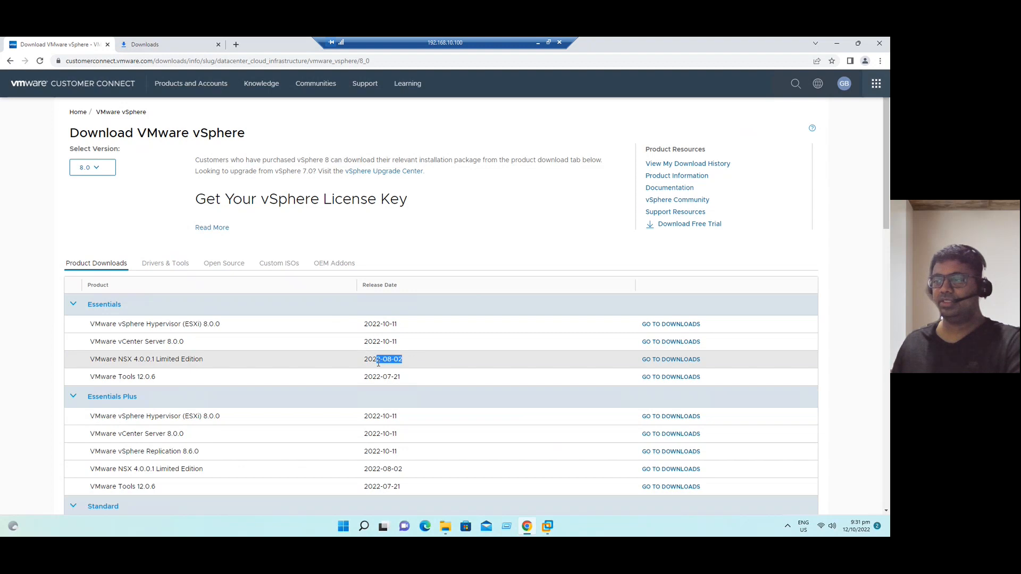
{"action": "left_click", "coordinate": [475, 360]}
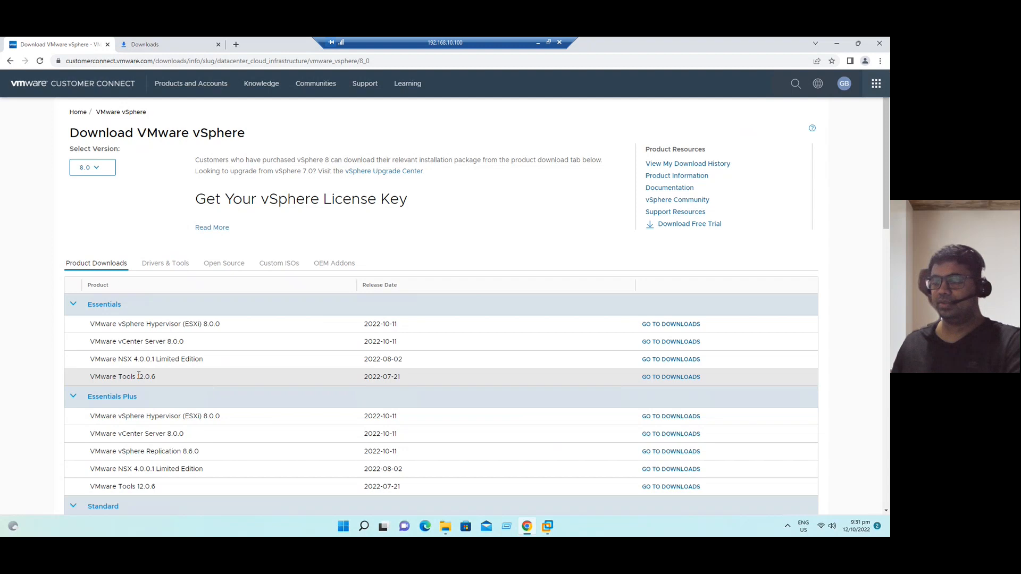
{"action": "left_click_drag", "start_coordinate": [153, 375], "coordinate": [160, 378]}
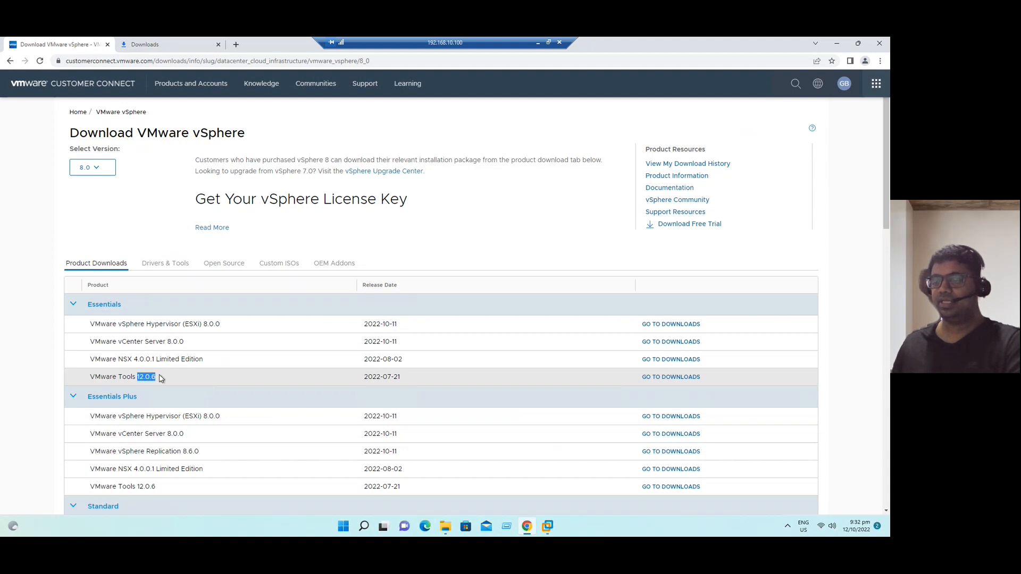
{"action": "left_click", "coordinate": [185, 382]}
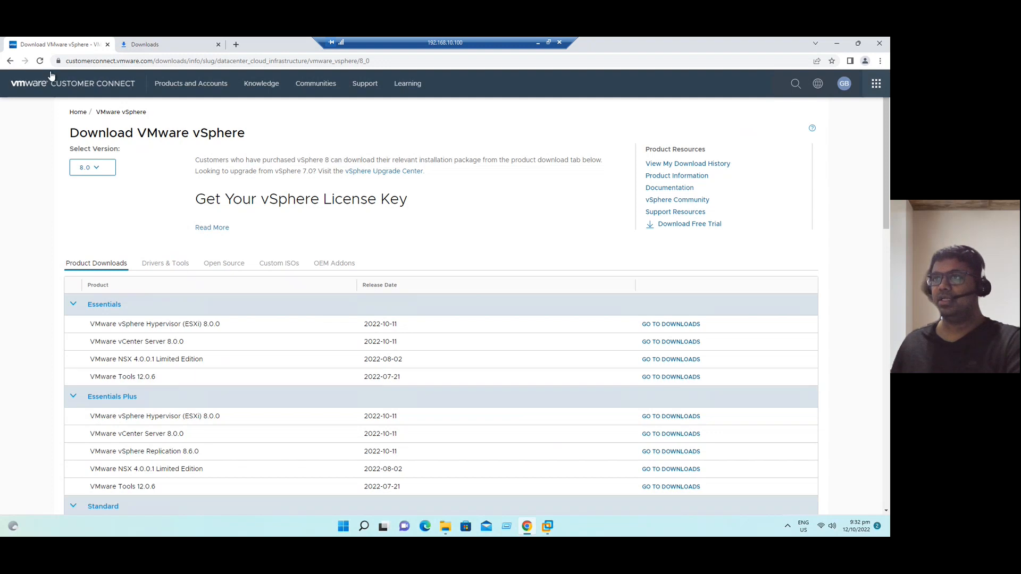
{"action": "left_click", "coordinate": [183, 86]}
- Open the VMware Cloud Foundation downloads and point out version 4.5.0, released 2022-10-11
{"action": "left_click", "coordinate": [320, 122]}
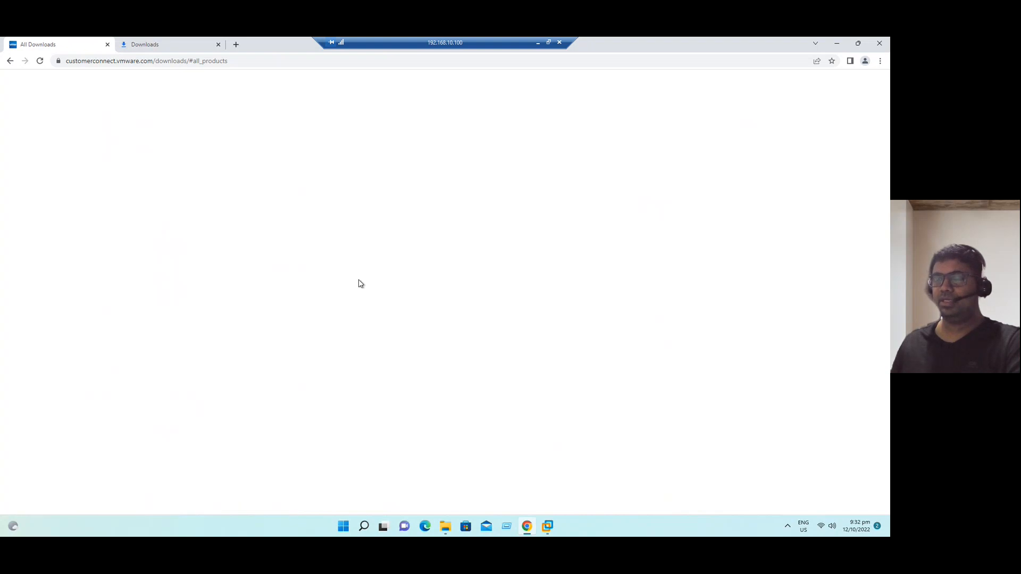
{"action": "scroll", "coordinate": [278, 349], "scroll_direction": "down", "scroll_amount": 5}
{"action": "scroll", "coordinate": [277, 349], "scroll_direction": "down", "scroll_amount": 1}
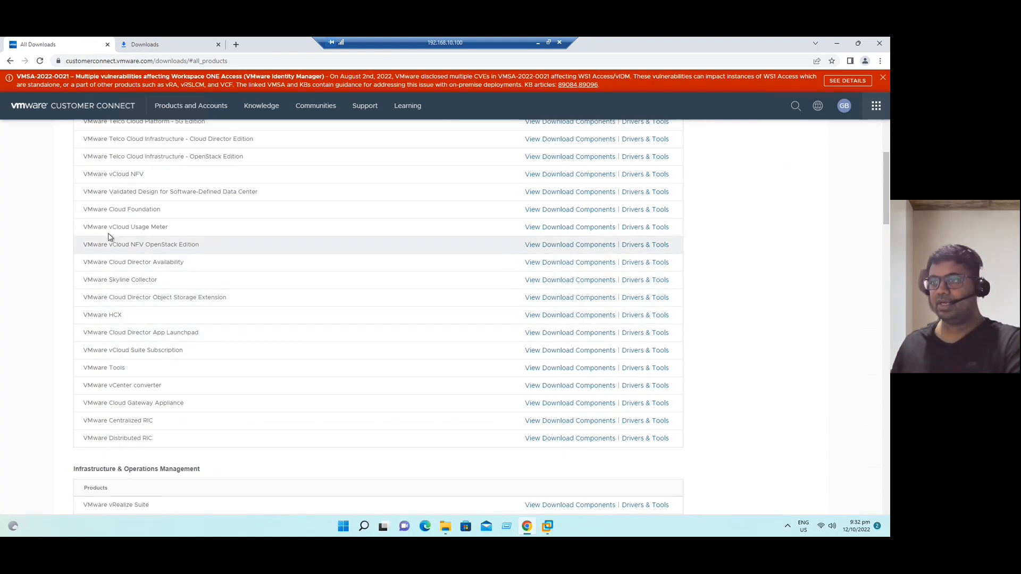
{"action": "left_click", "coordinate": [548, 214]}
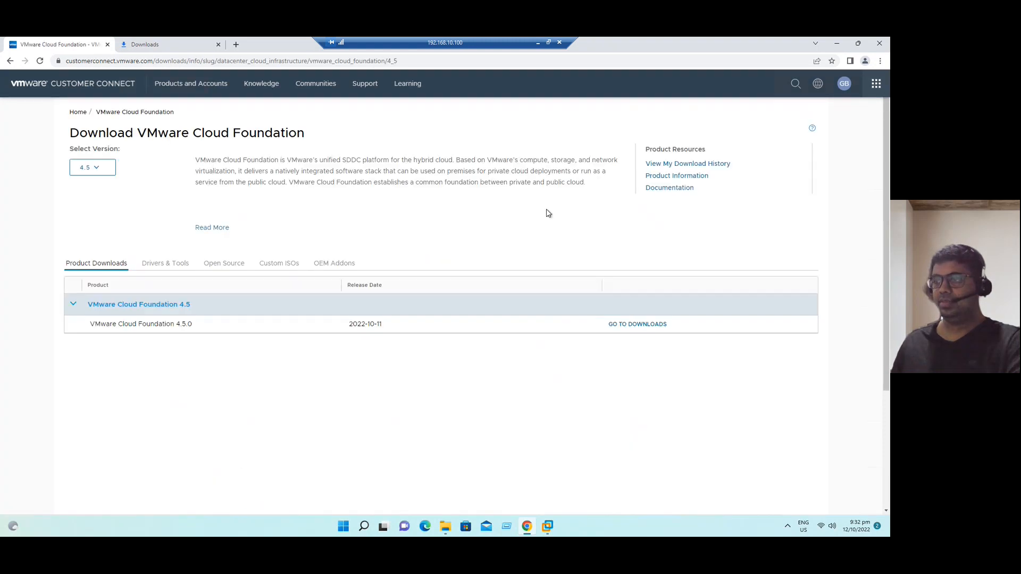
{"action": "double_click", "coordinate": [176, 326]}
{"action": "left_click_drag", "start_coordinate": [383, 325], "coordinate": [350, 326]}
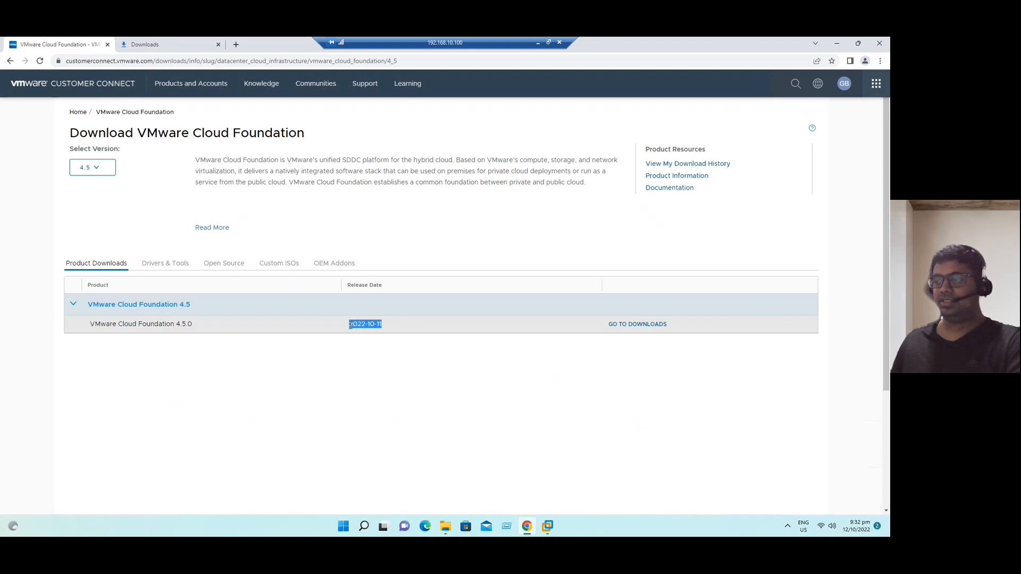
{"action": "left_click", "coordinate": [355, 406]}
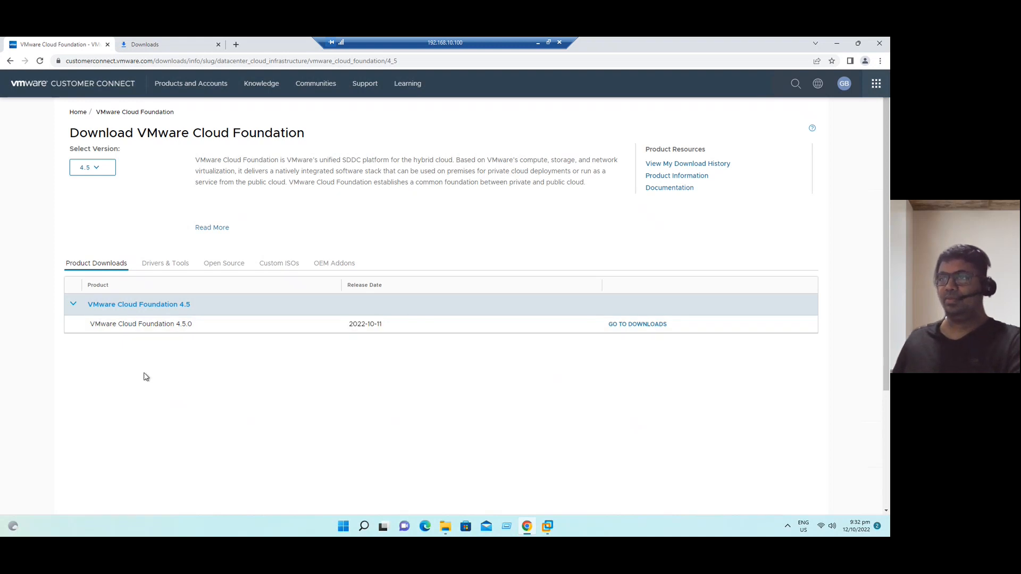
- Bring the remote session's VMware Workstation to the front and show its Home page
{"action": "left_click", "coordinate": [548, 526]}
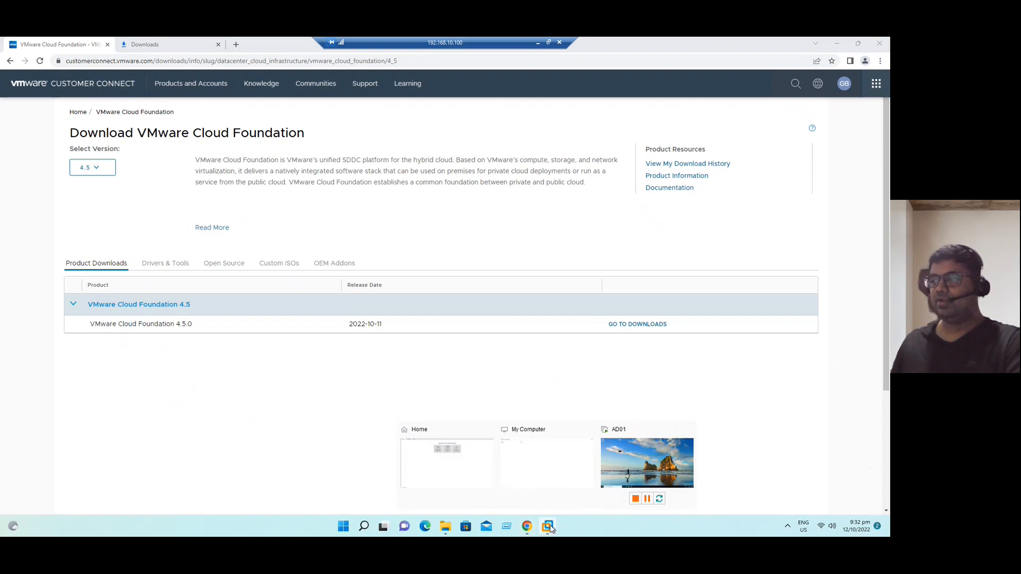
{"action": "left_click", "coordinate": [632, 466]}
{"action": "left_click", "coordinate": [40, 92]}
{"action": "left_click", "coordinate": [110, 73]}
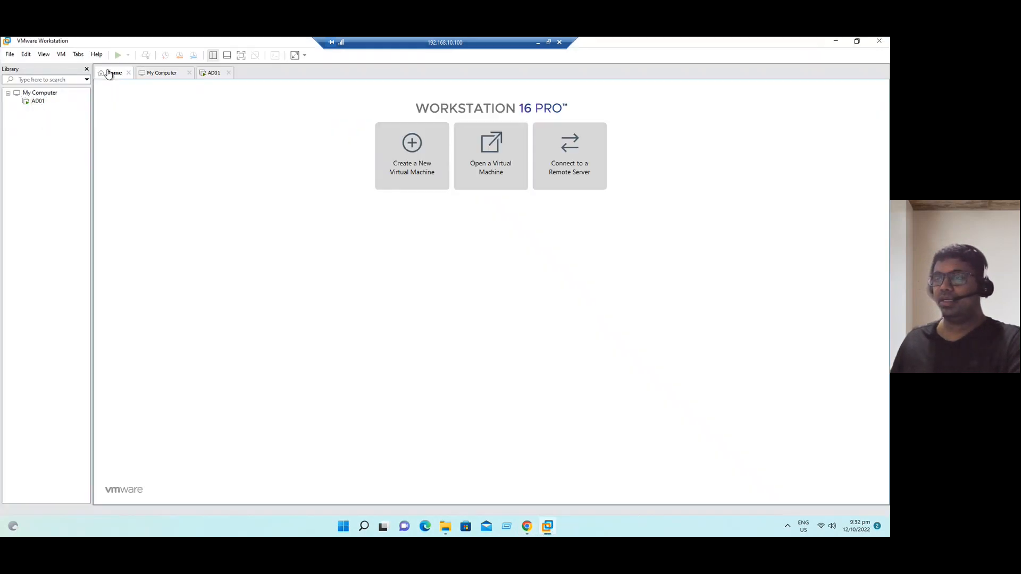
{"action": "left_click", "coordinate": [413, 162]}
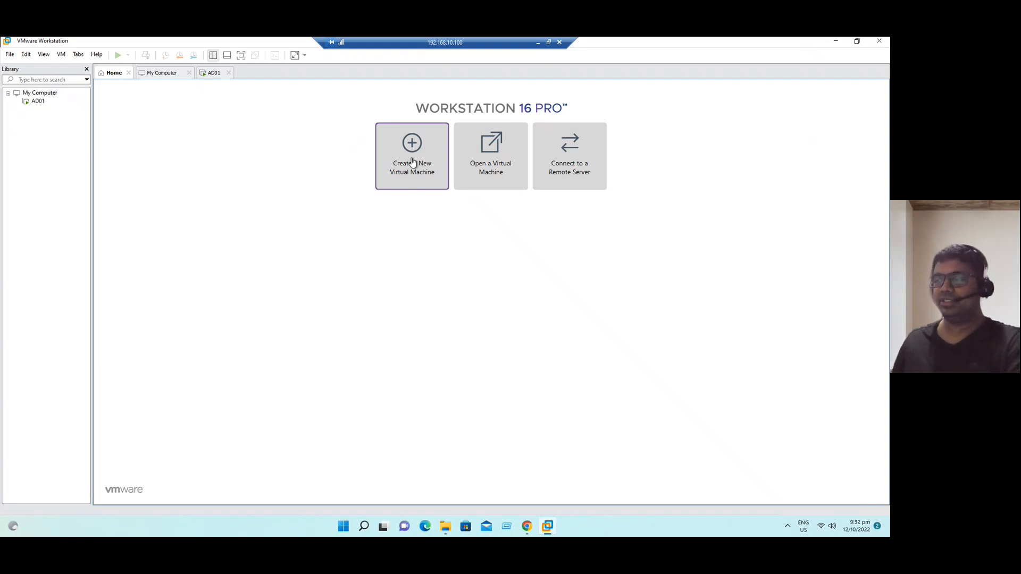
- Start a Custom new VM with Workstation 16.2.x compatibility, installing the OS later
{"action": "left_click", "coordinate": [412, 162]}
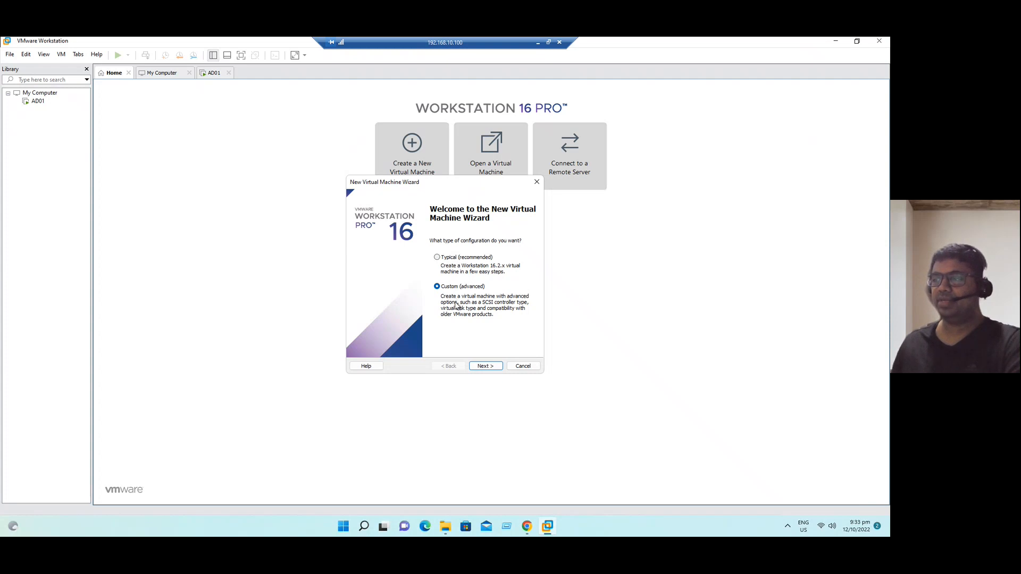
{"action": "left_click", "coordinate": [485, 368]}
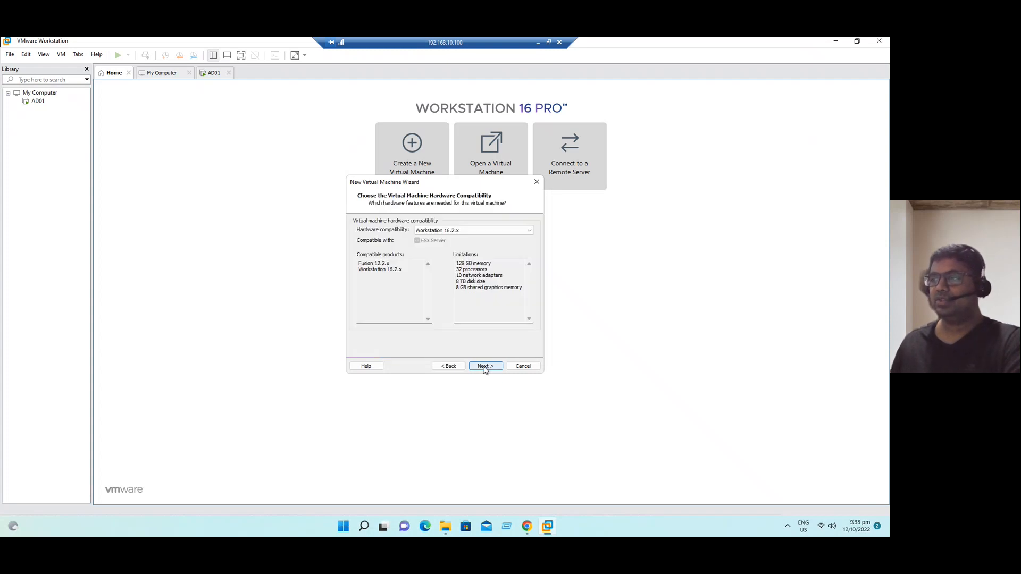
{"action": "left_click", "coordinate": [480, 231]}
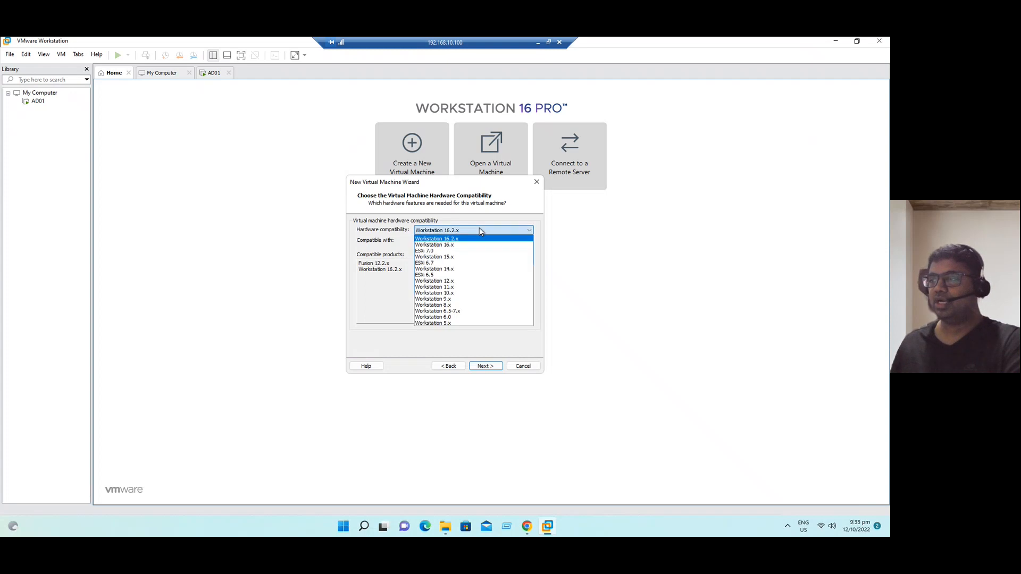
{"action": "left_click", "coordinate": [480, 231]}
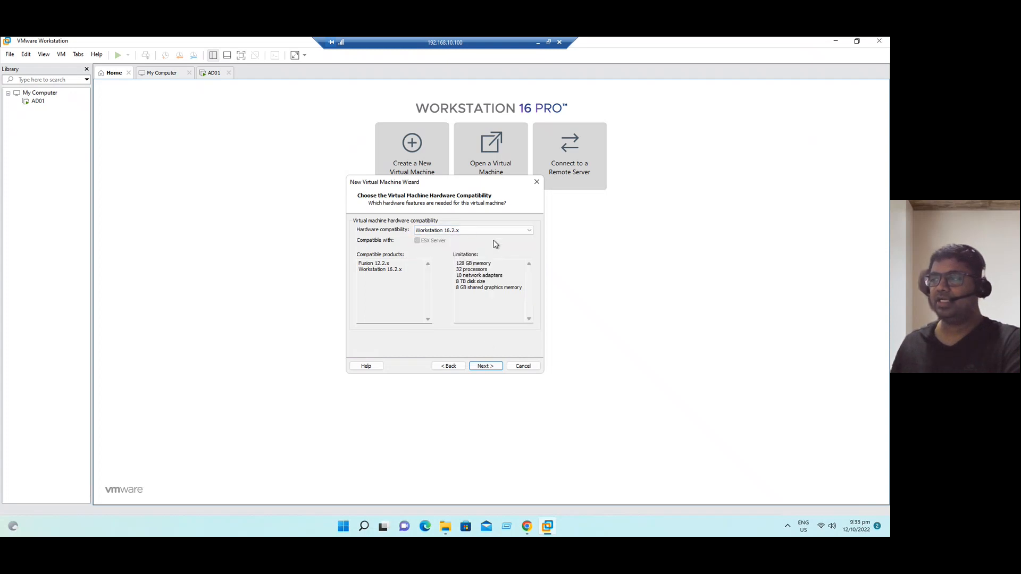
{"action": "left_click", "coordinate": [492, 365]}
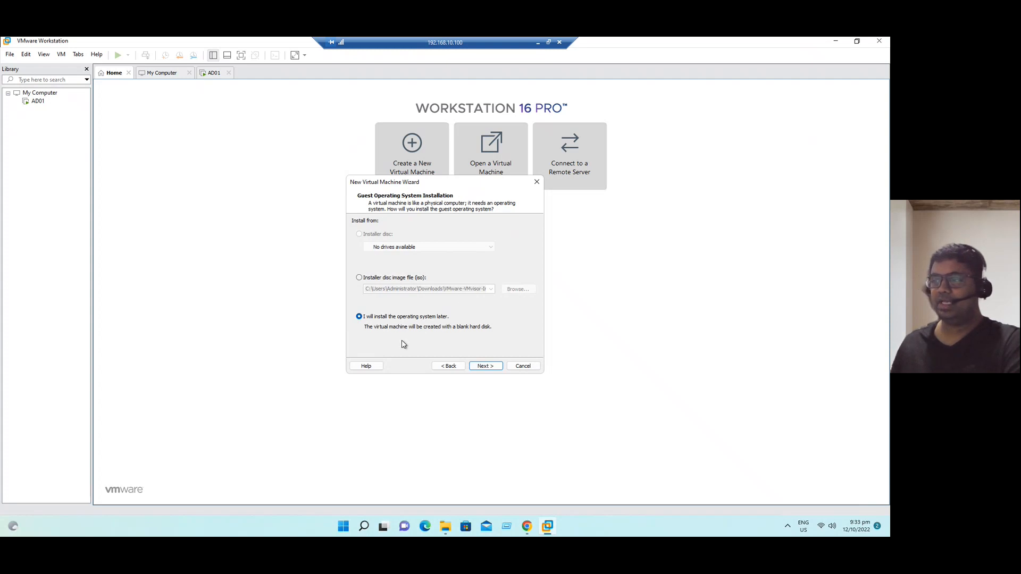
- Set the guest OS to VMware ESX, ESXi 7 and later, and name the machine ESXi08
{"action": "left_click", "coordinate": [474, 365]}
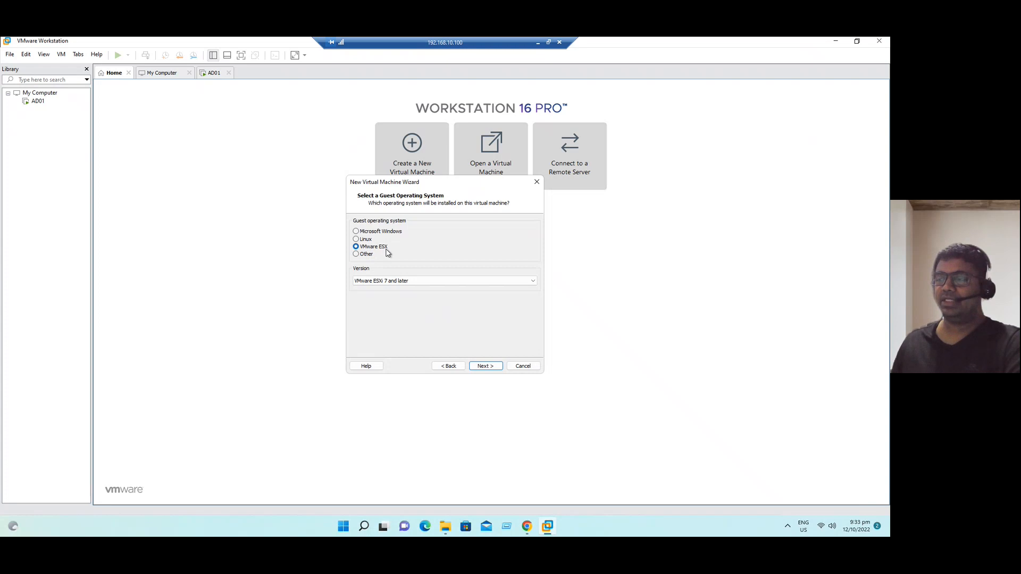
{"action": "left_click", "coordinate": [398, 282]}
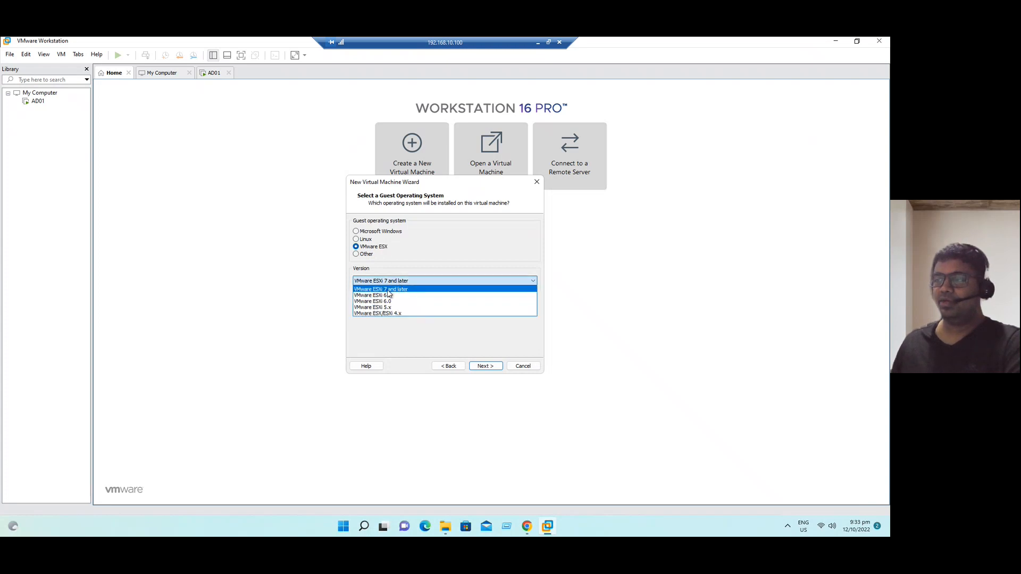
{"action": "left_click", "coordinate": [391, 291]}
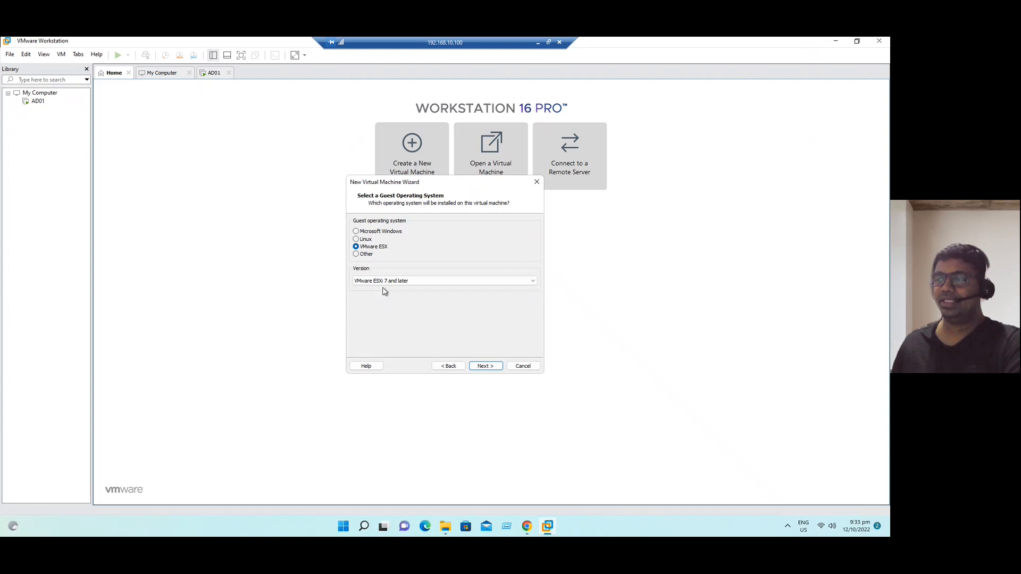
{"action": "left_click", "coordinate": [485, 367]}
{"action": "left_click", "coordinate": [485, 367]}
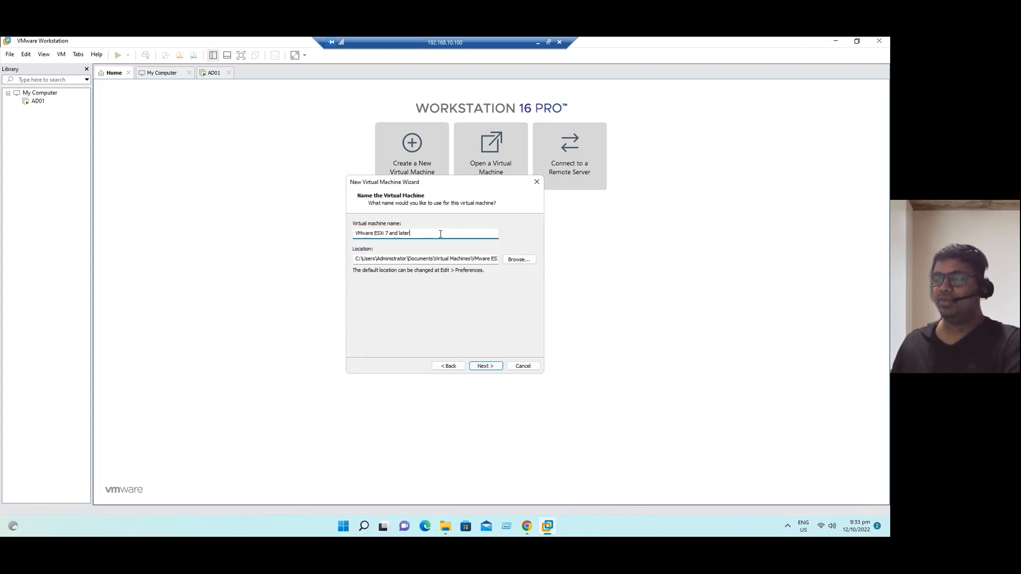
{"action": "type", "text": "E"}
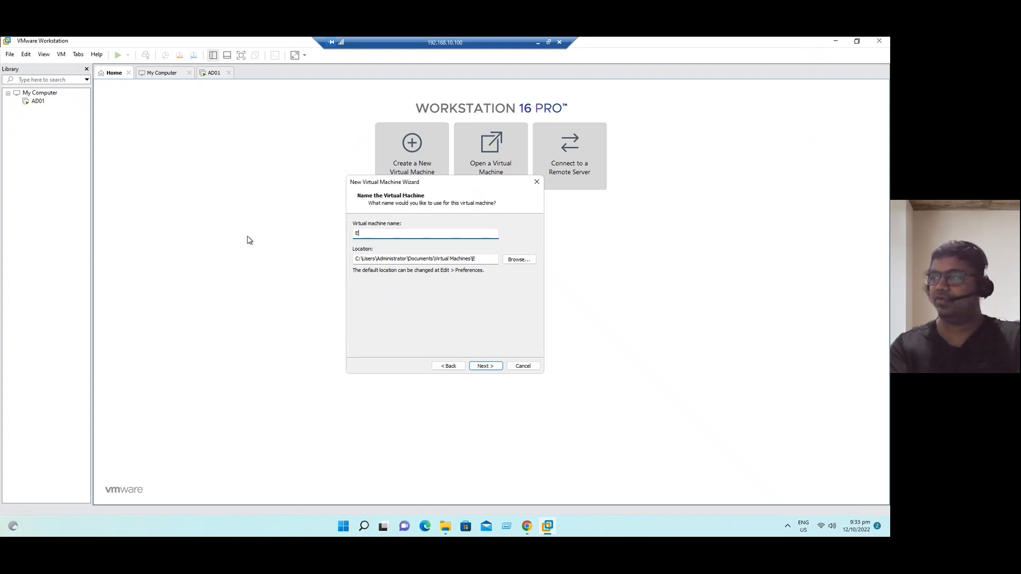
{"action": "type", "text": "SXi08"}
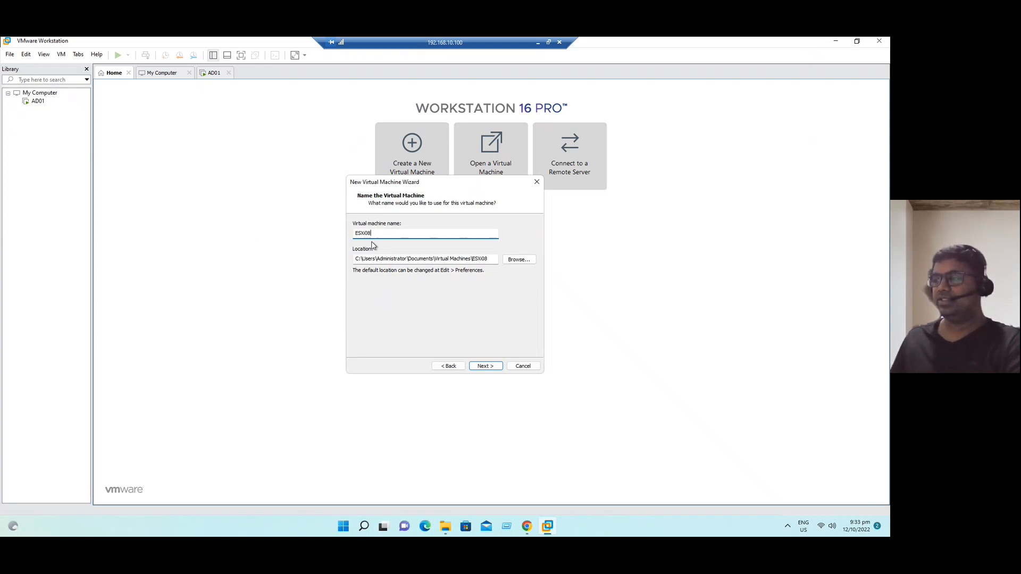
- Keep the default processors, give the VM 16384 MB memory, and keep NAT networking
{"action": "left_click", "coordinate": [485, 366]}
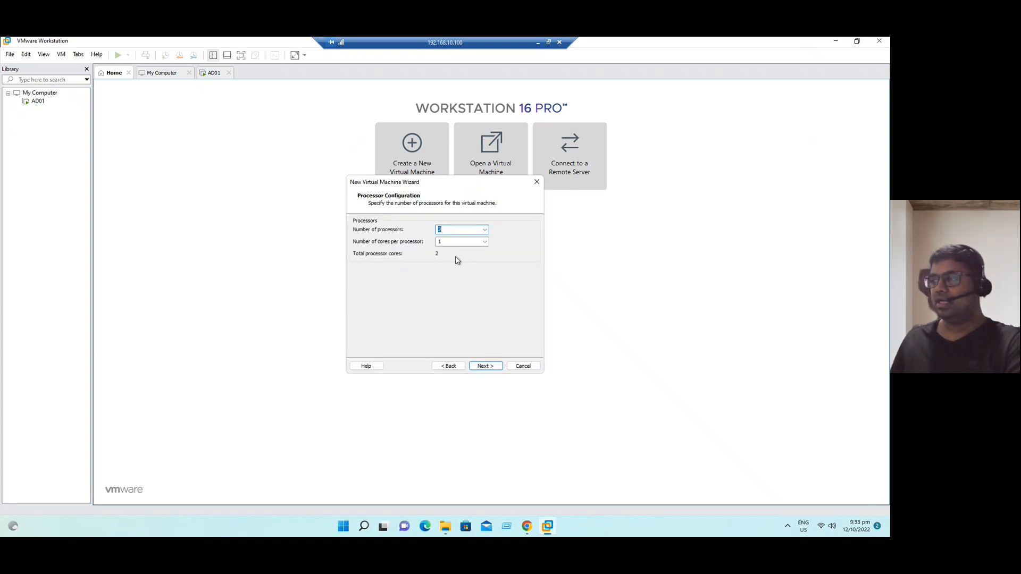
{"action": "left_click", "coordinate": [488, 368]}
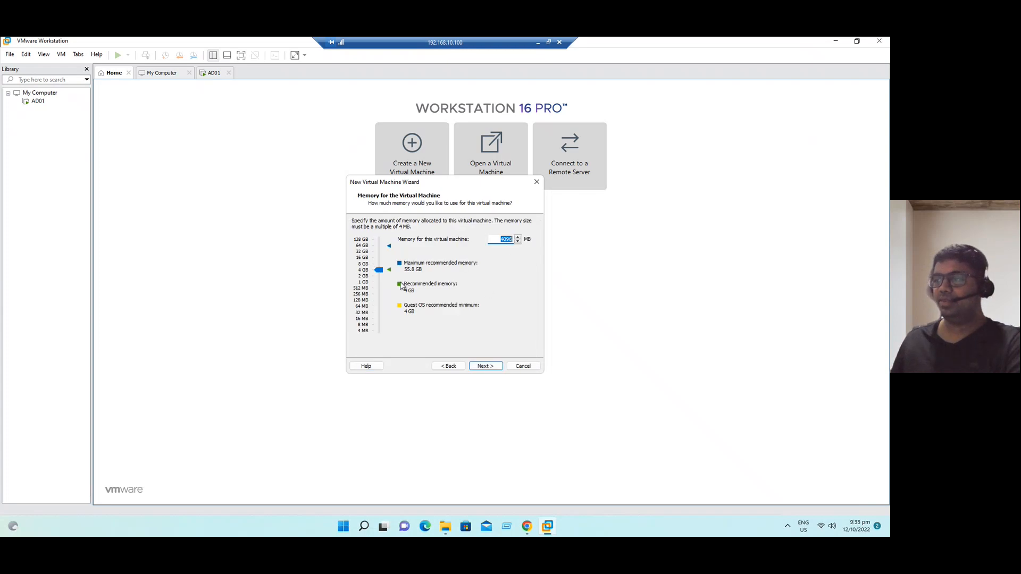
{"action": "left_click_drag", "start_coordinate": [379, 271], "coordinate": [380, 265]}
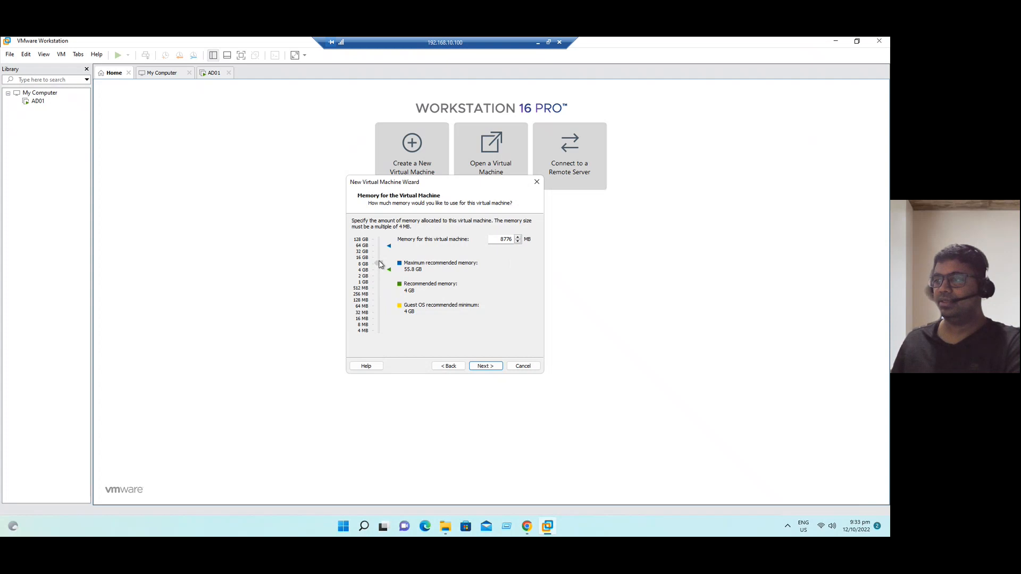
{"action": "left_click_drag", "start_coordinate": [379, 265], "coordinate": [381, 259]}
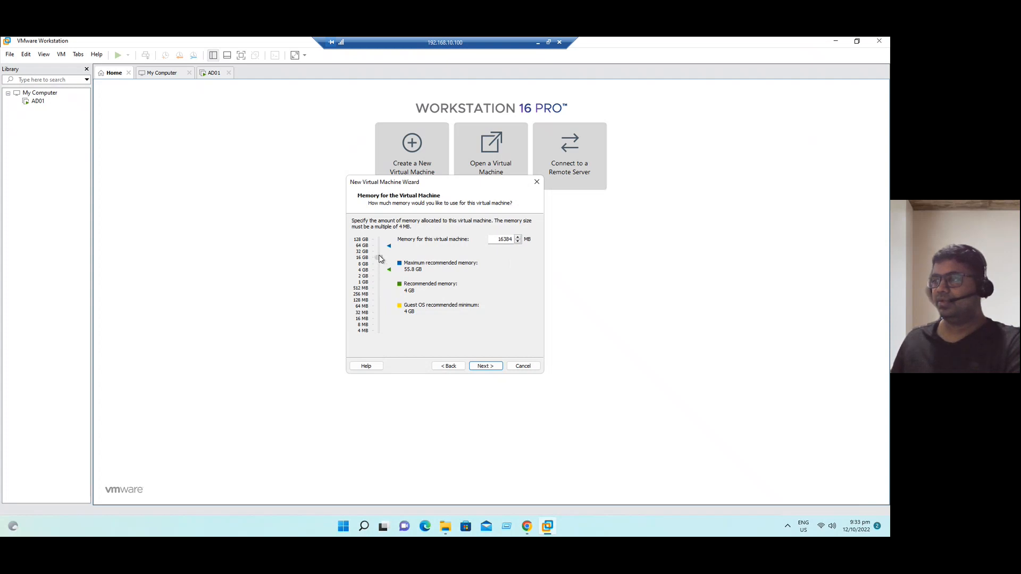
{"action": "left_click", "coordinate": [489, 366]}
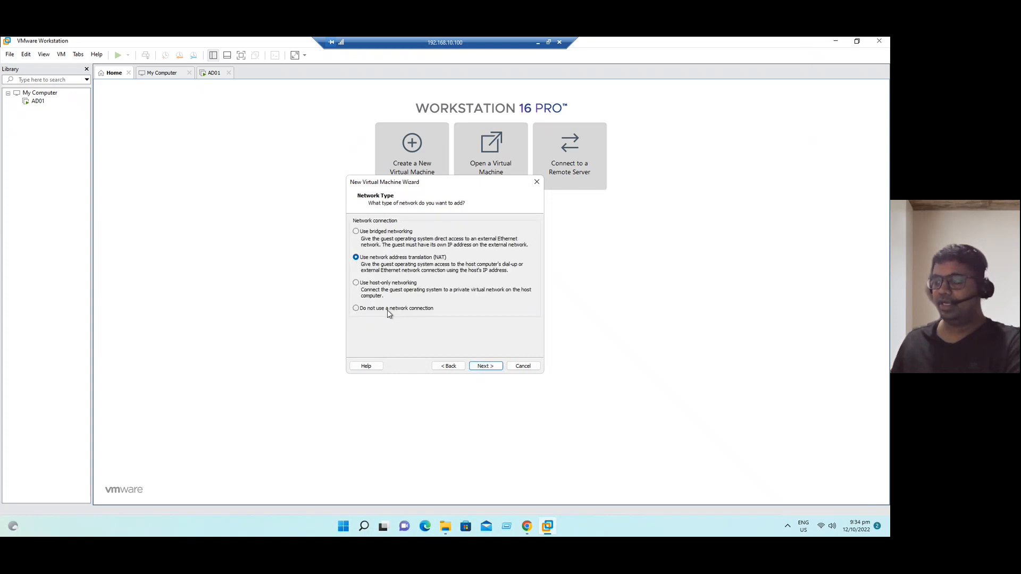
{"action": "left_click", "coordinate": [492, 366]}
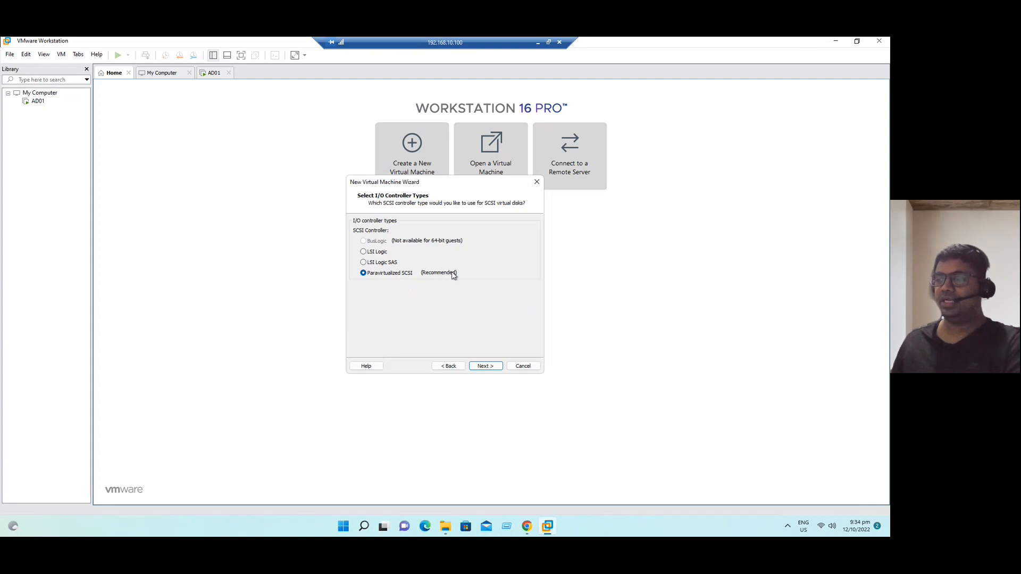
- Keep the recommended I/O controller and SCSI disk type, and choose to create a new virtual disk
{"action": "left_click", "coordinate": [485, 365]}
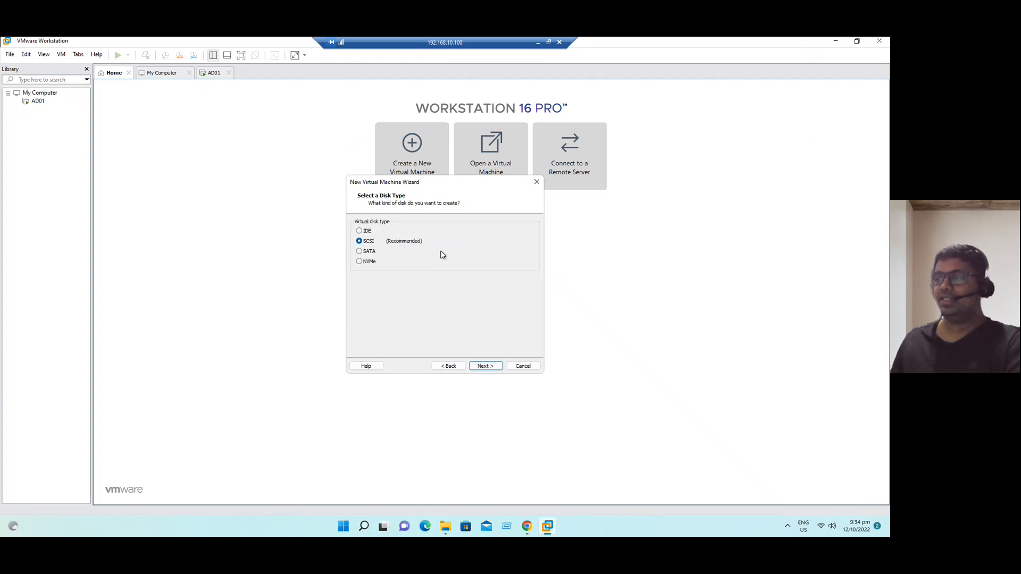
{"action": "left_click", "coordinate": [477, 366]}
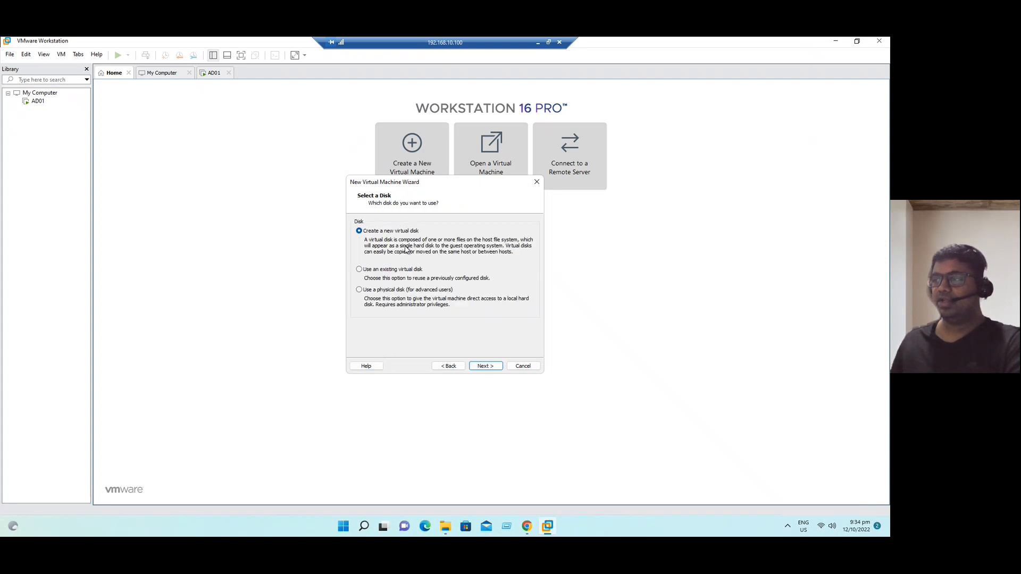
{"action": "left_click", "coordinate": [485, 366]}
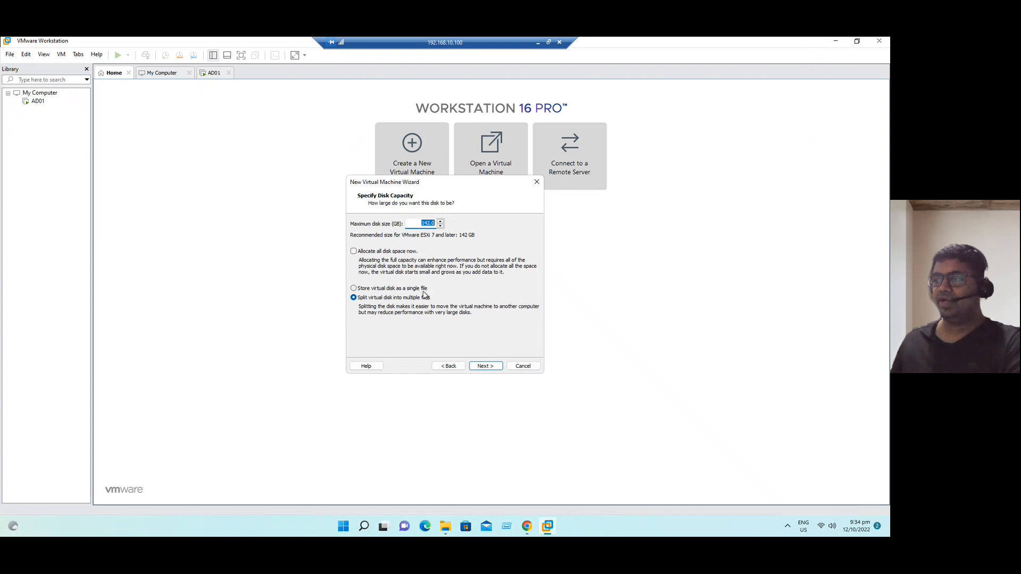
- Make the disk 40 GB, stored as a single ESXi08.vmdk file, and finish creating the VM
{"action": "left_click", "coordinate": [354, 288]}
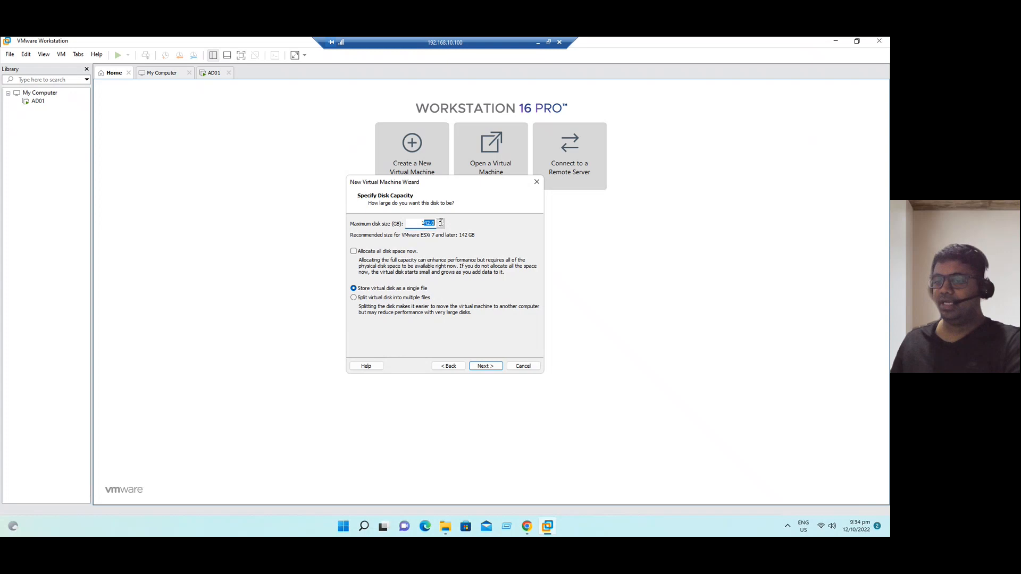
{"action": "type", "text": "40"}
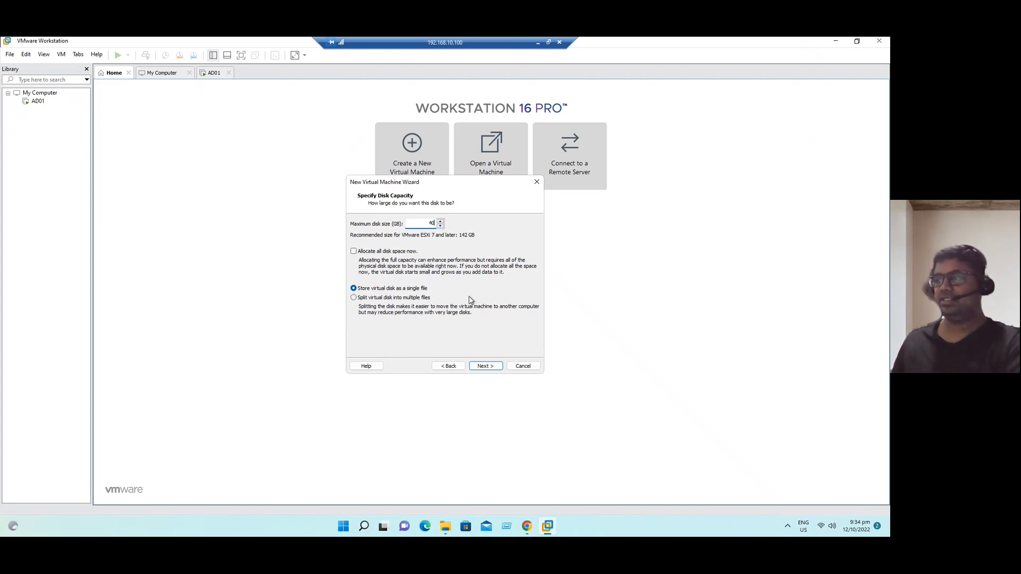
{"action": "left_click", "coordinate": [488, 368]}
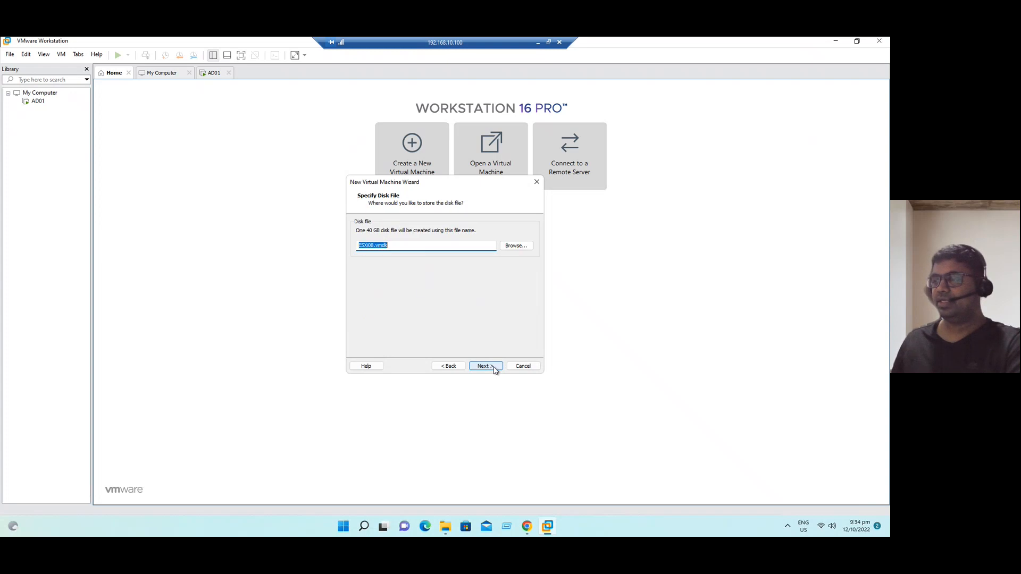
{"action": "left_click", "coordinate": [407, 249]}
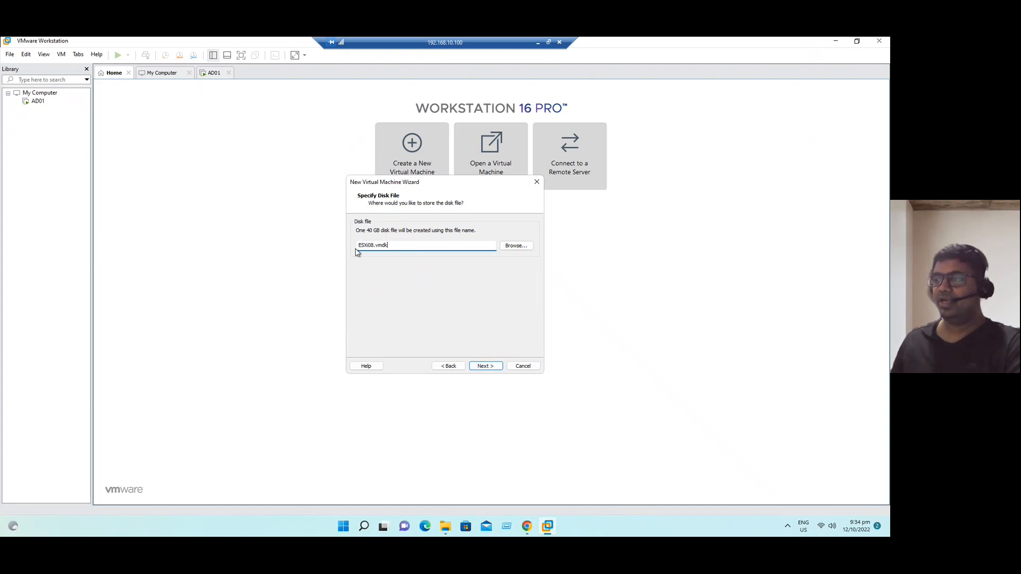
{"action": "left_click", "coordinate": [472, 365]}
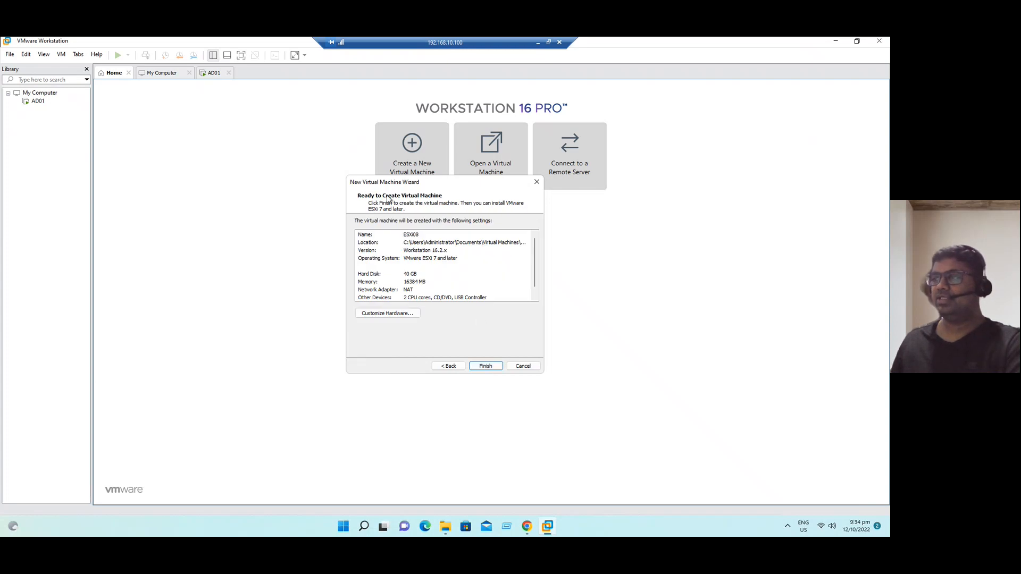
{"action": "left_click", "coordinate": [486, 366]}
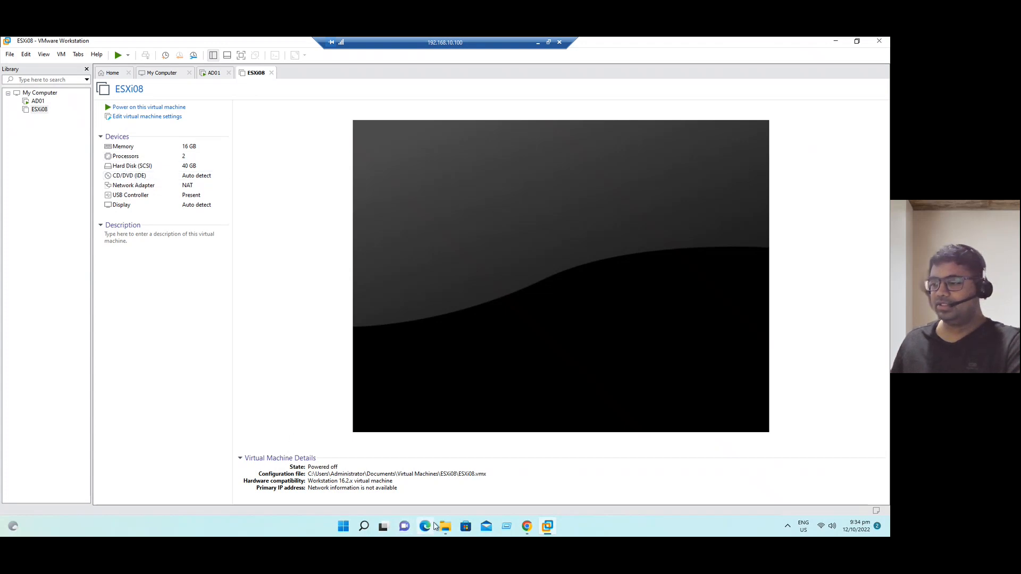
- Review the powered-off ESXi08 VM: 16 GB memory, 2 processors, 40 GB disk
{"action": "mouse_move", "coordinate": [443, 527]}
{"action": "left_click", "coordinate": [400, 497]}
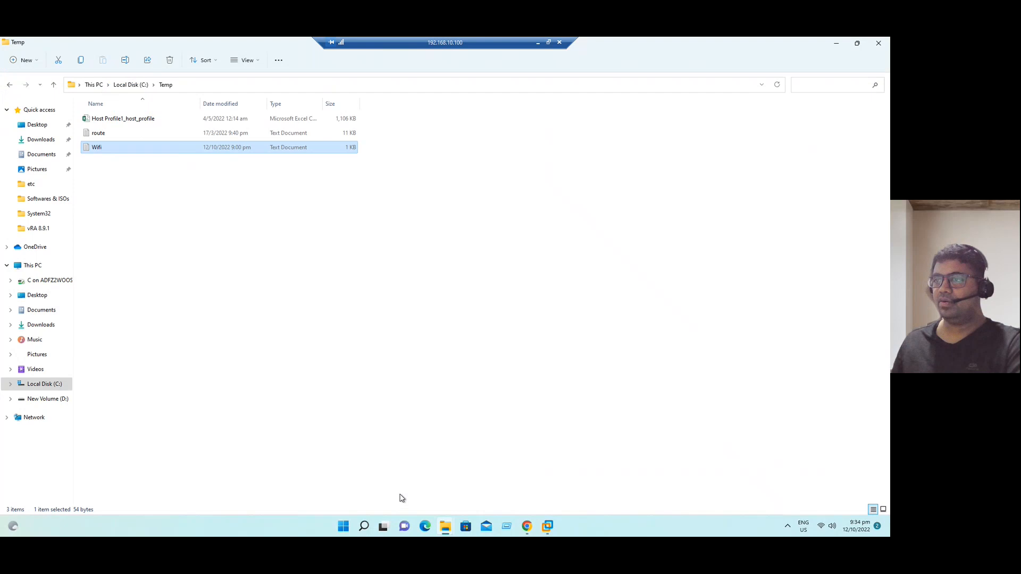
{"action": "left_click", "coordinate": [41, 139]}
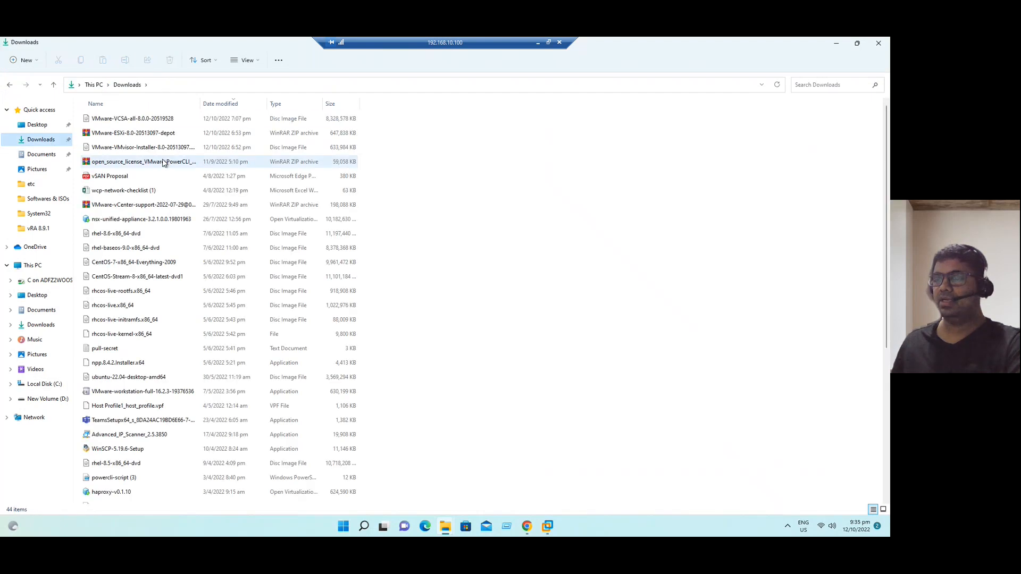
{"action": "left_click", "coordinate": [836, 42]}
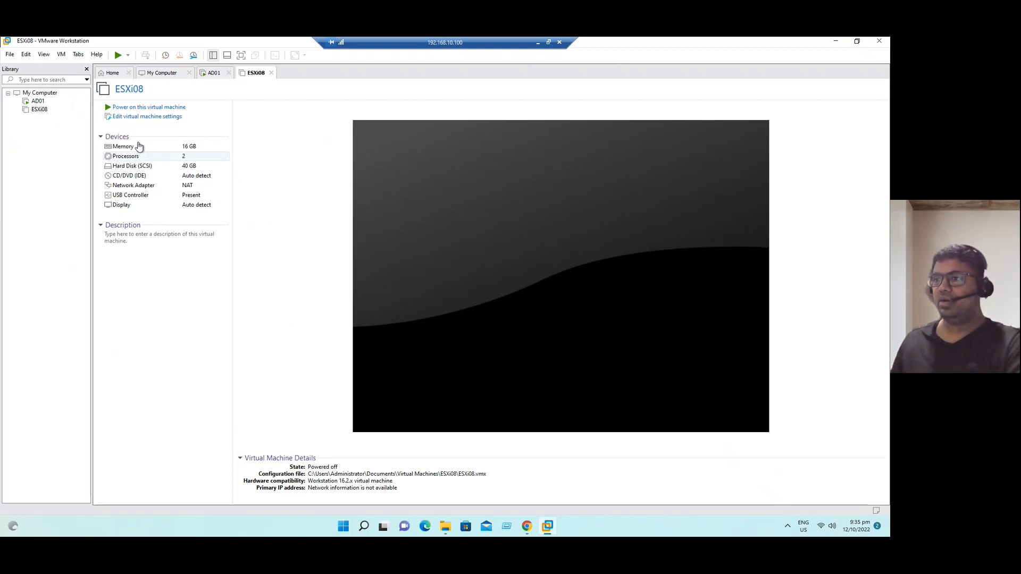
- Point ESXi08's CD/DVD drive at the VMware-VMvisor-Installer-8.0-20513097.x86_64 ISO and save the settings
{"action": "double_click", "coordinate": [142, 177]}
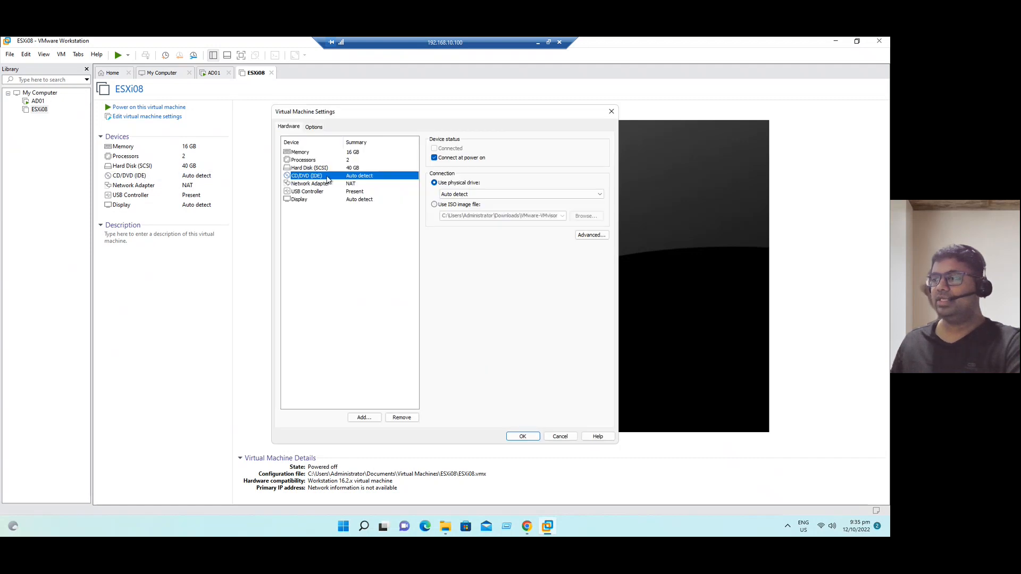
{"action": "left_click", "coordinate": [434, 204]}
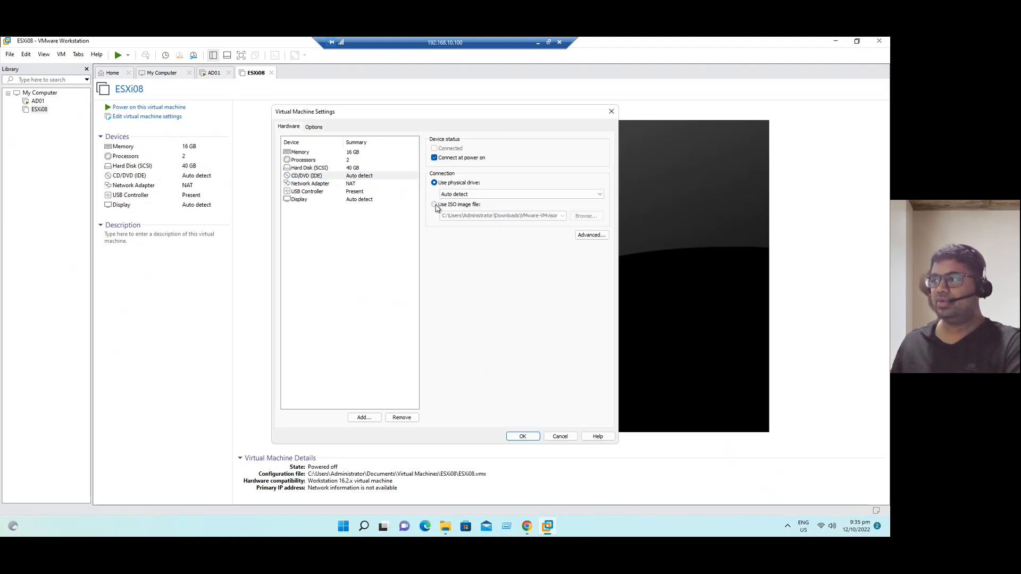
{"action": "left_click", "coordinate": [586, 216]}
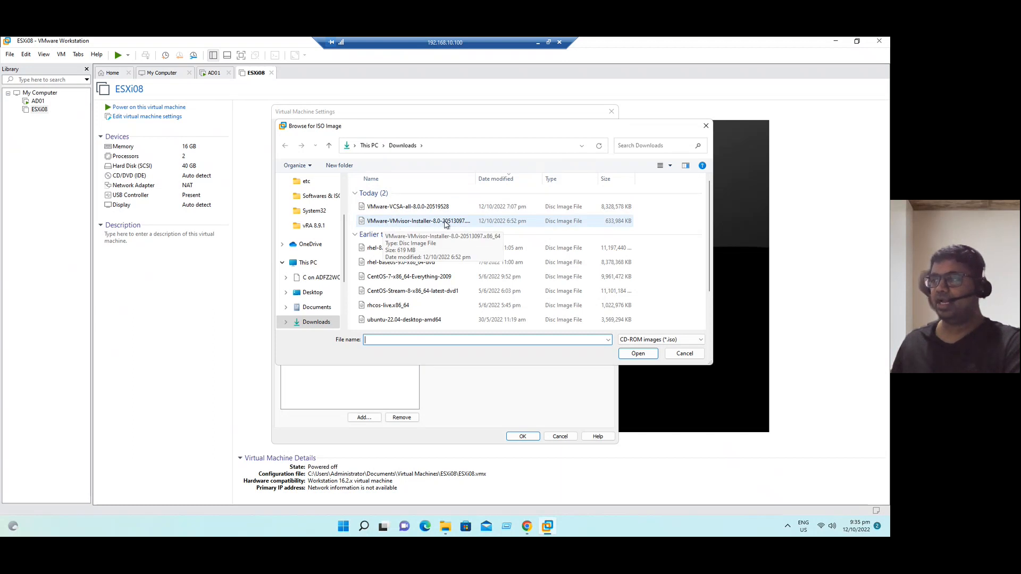
{"action": "left_click", "coordinate": [446, 223]}
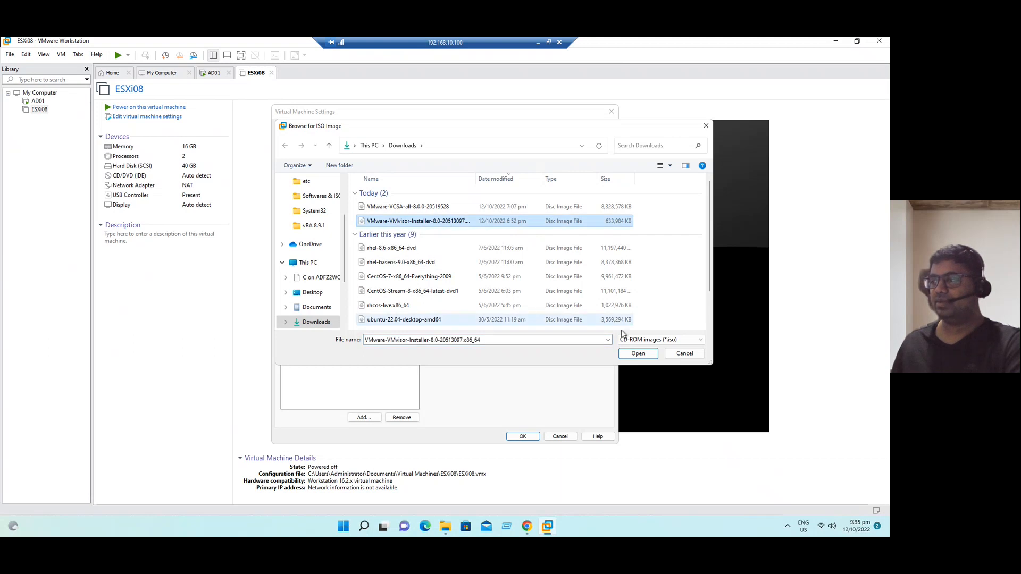
{"action": "left_click", "coordinate": [638, 353]}
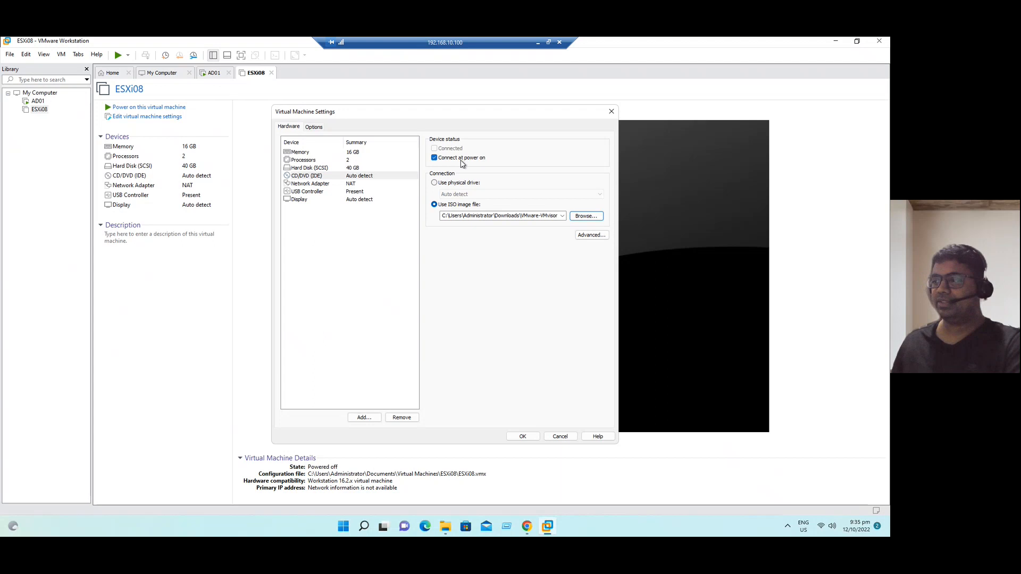
{"action": "left_click", "coordinate": [524, 437]}
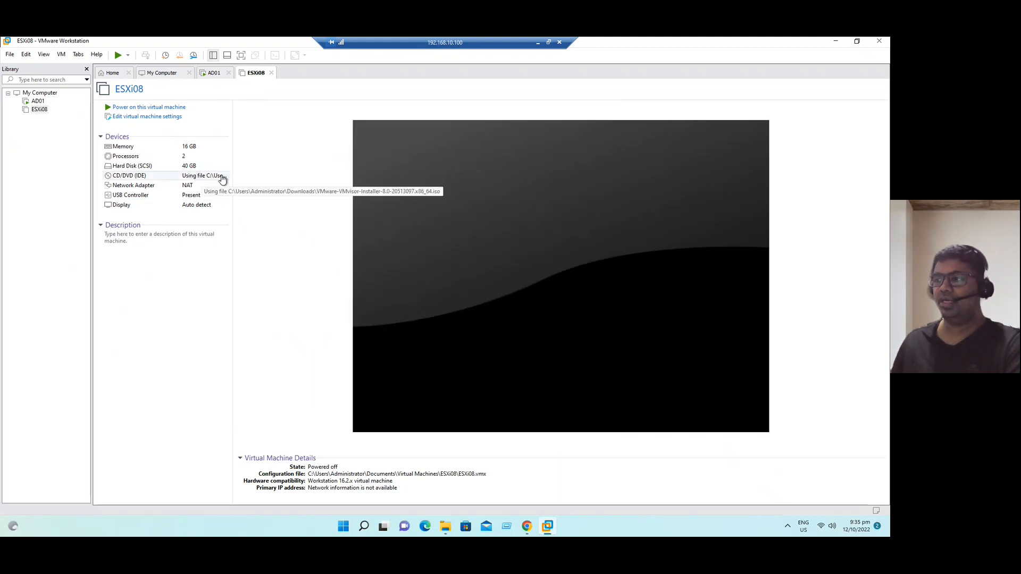
- Power on ESXi08 to boot the installer, and check the Workstation version under Help > About
{"action": "left_click", "coordinate": [142, 107]}
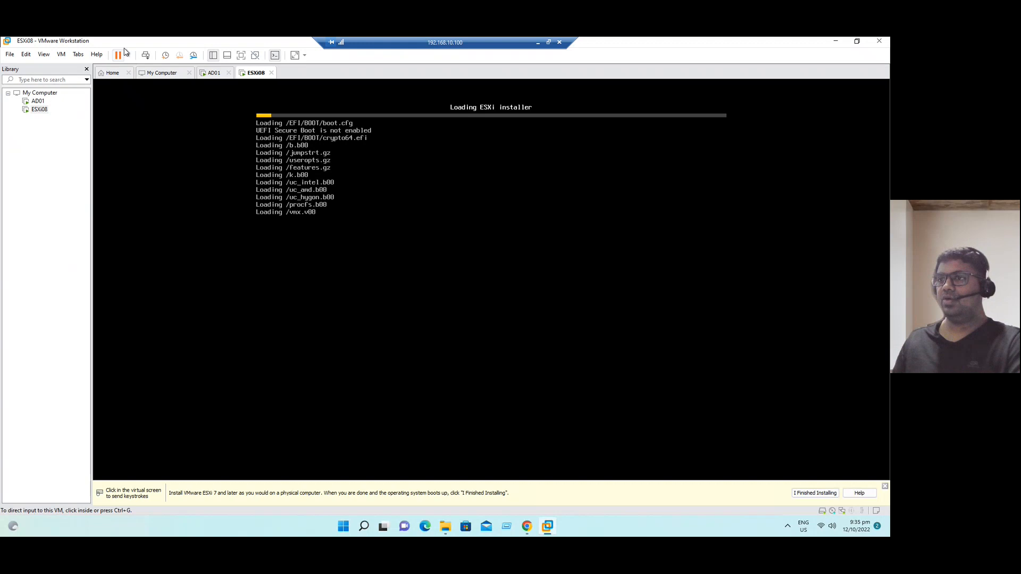
{"action": "left_click", "coordinate": [97, 55]}
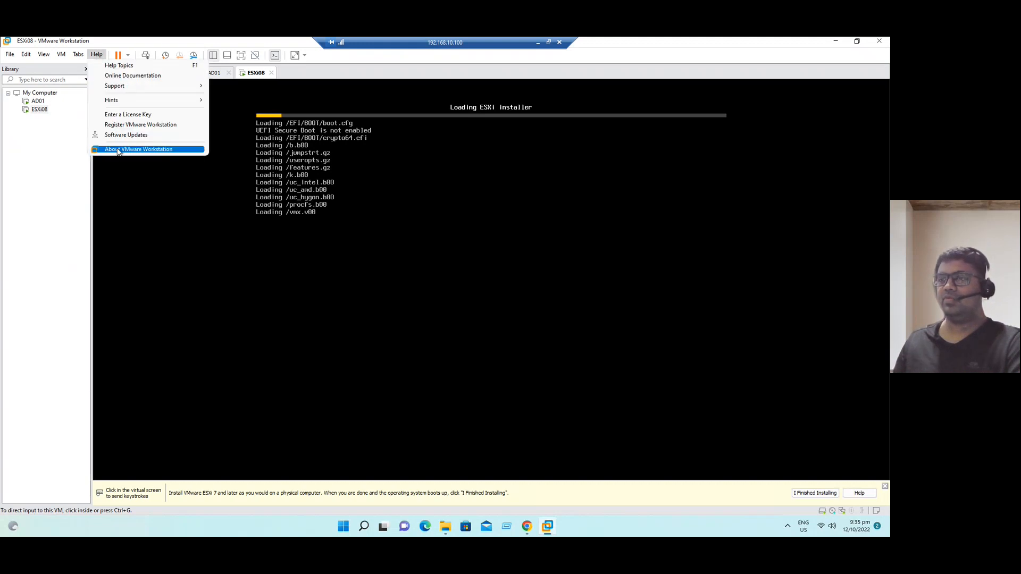
{"action": "left_click", "coordinate": [118, 151]}
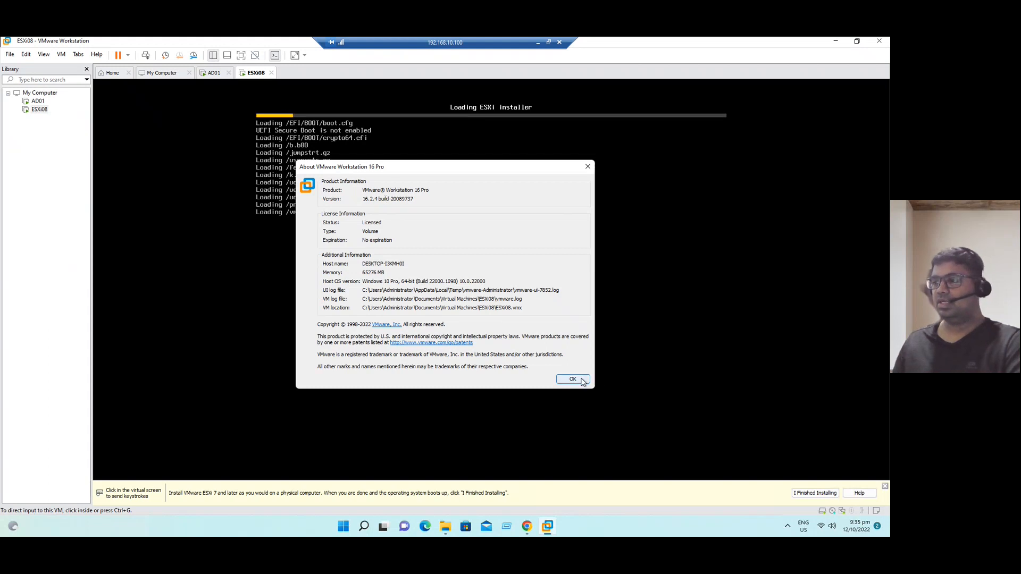
{"action": "left_click", "coordinate": [562, 380]}
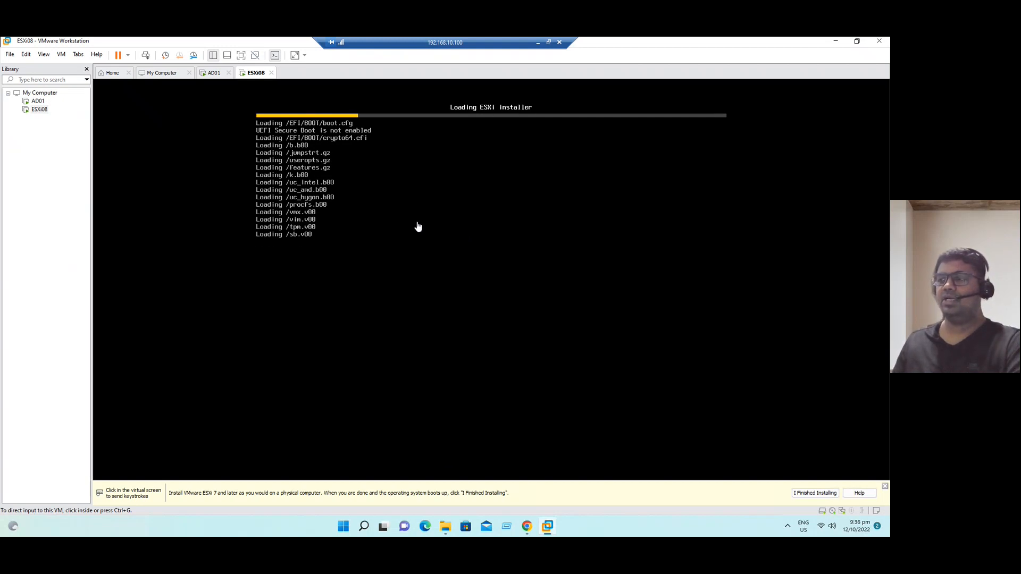
- Sign in to AD01's Windows Server via Ctrl+Alt+Del and the account password, then open Run
{"action": "left_click", "coordinate": [40, 104]}
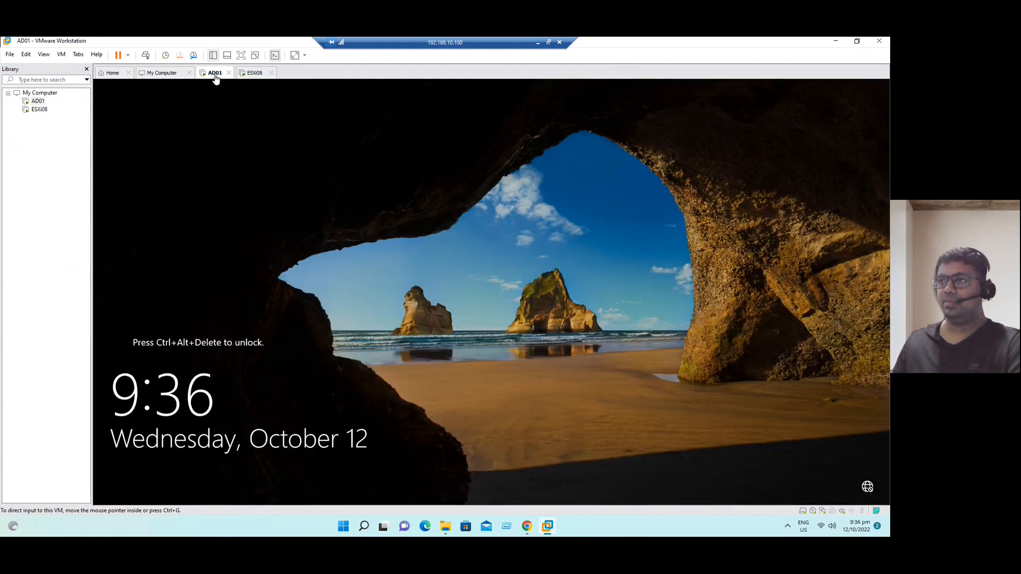
{"action": "right_click", "coordinate": [216, 73]}
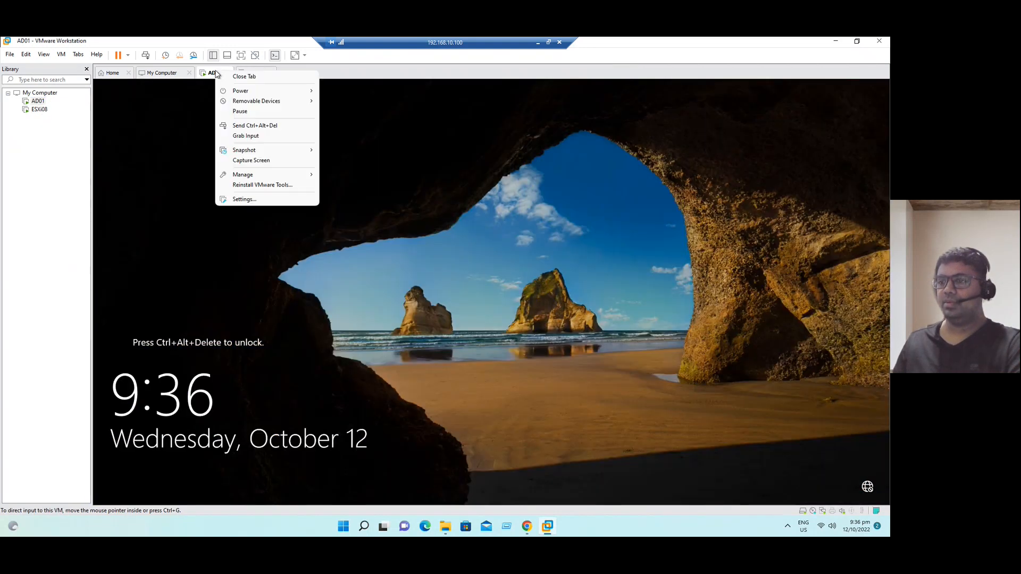
{"action": "left_click", "coordinate": [256, 126]}
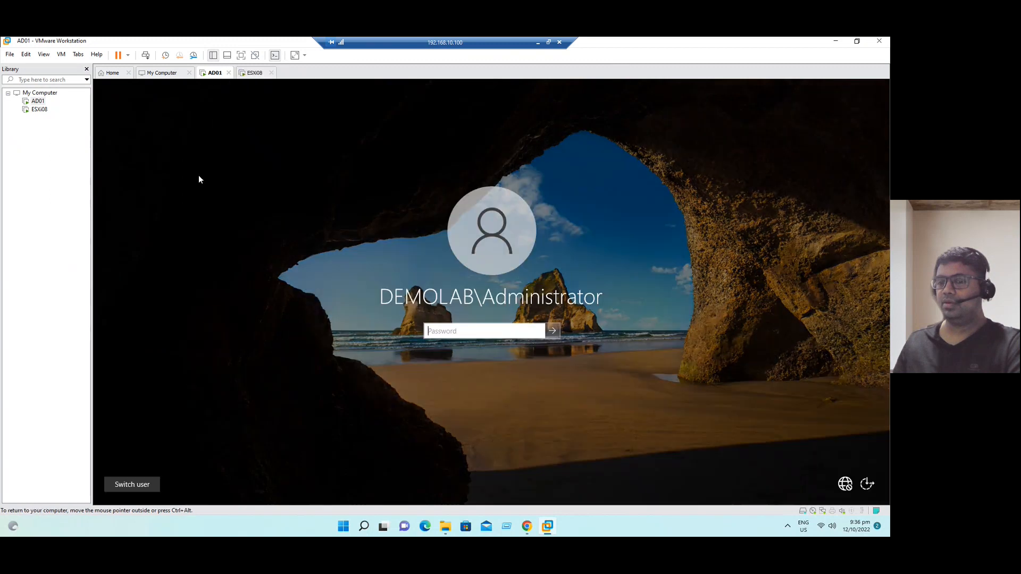
{"action": "type", "text": "••"}
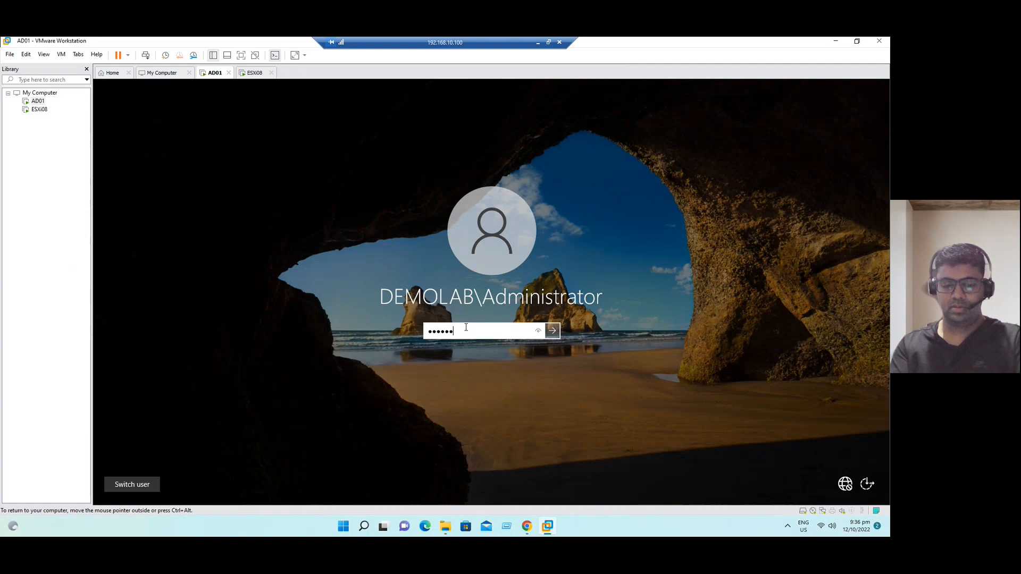
{"action": "type", "text": "•••••••"}
{"action": "key", "text": "Return"}
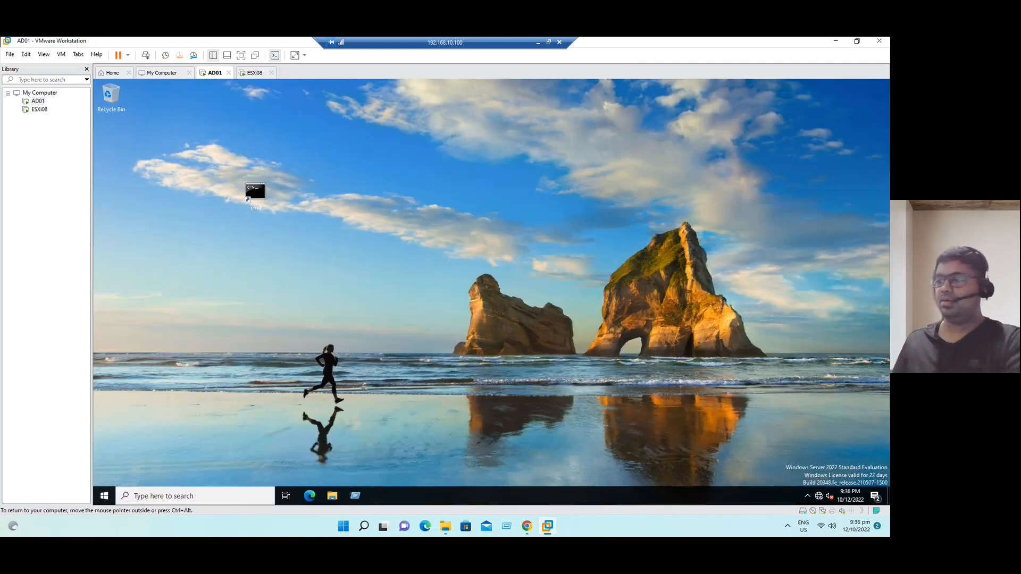
{"action": "left_click", "coordinate": [355, 495]}
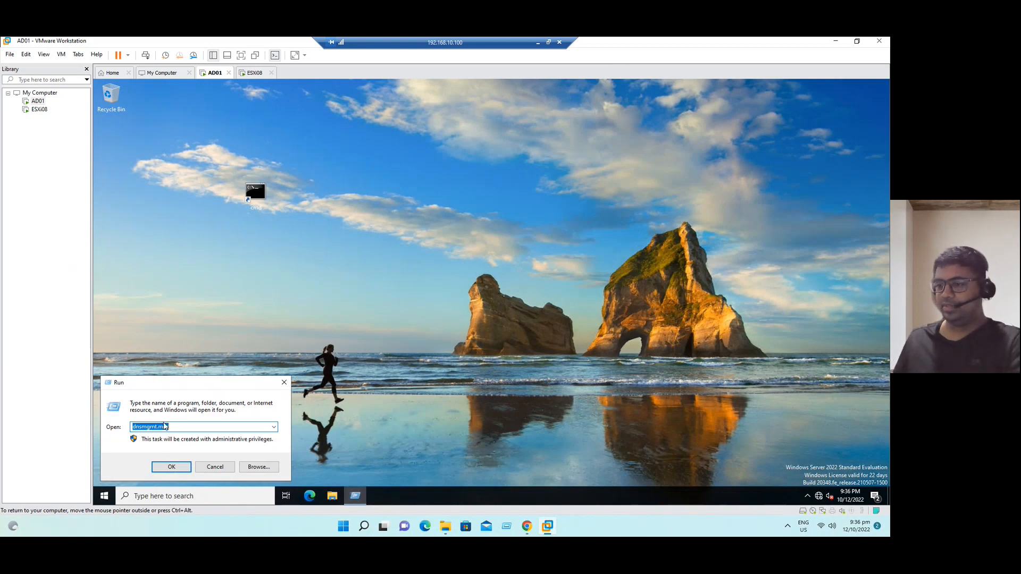
- Launch DNS Manager and browse the demolab.com forward zone's existing host records
{"action": "left_click", "coordinate": [171, 468]}
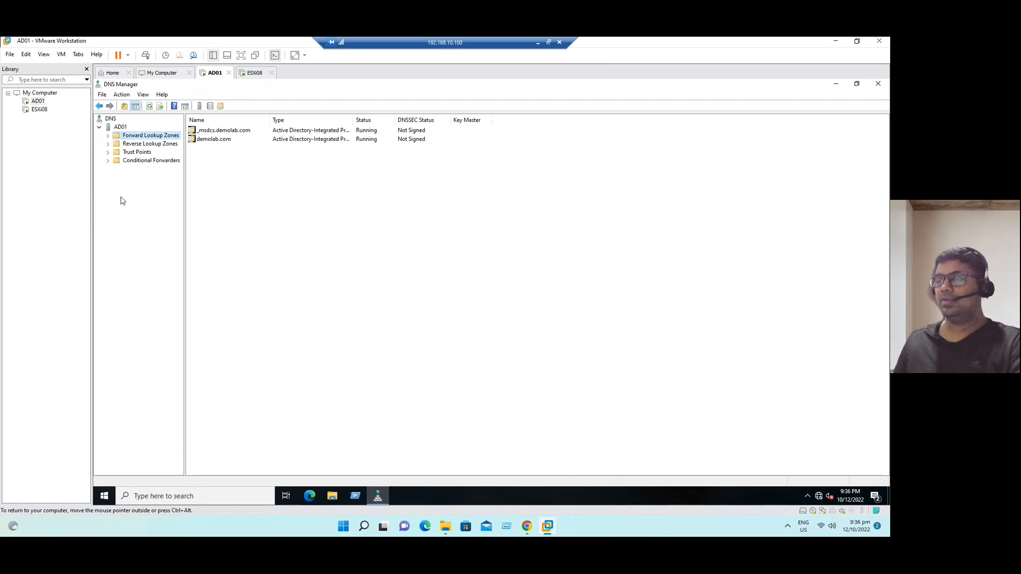
{"action": "left_click", "coordinate": [109, 136]}
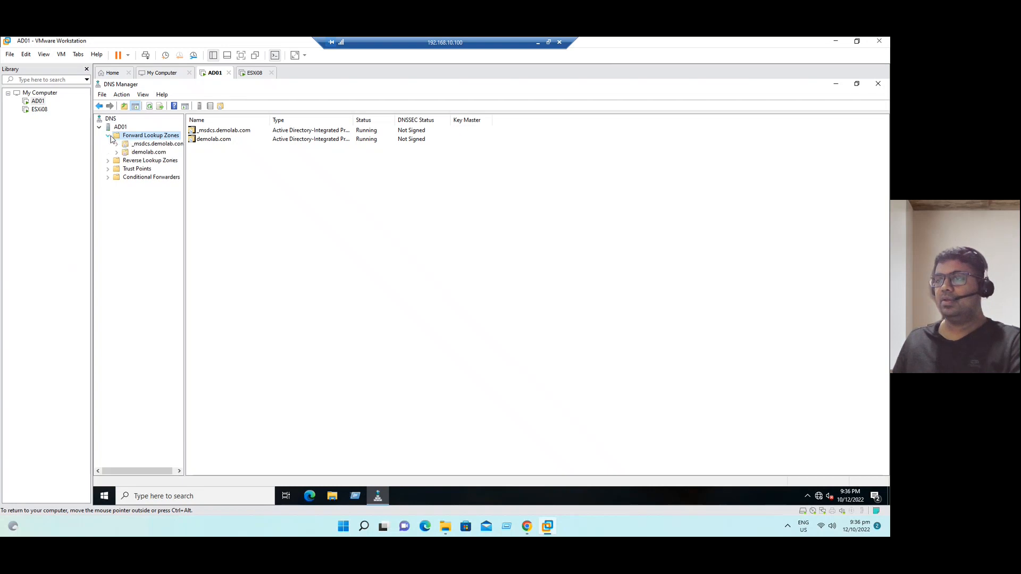
{"action": "left_click", "coordinate": [147, 153]}
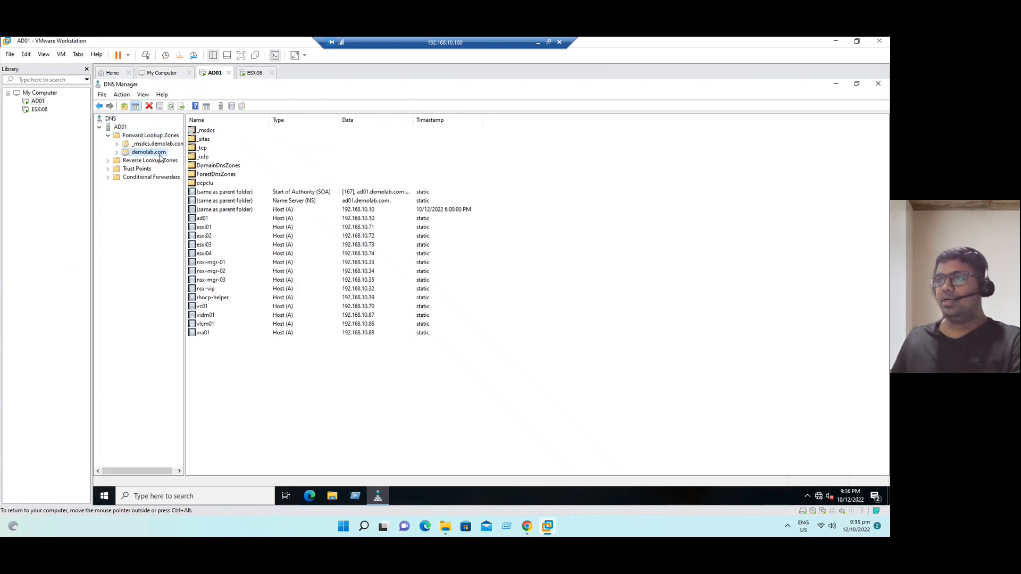
{"action": "left_click", "coordinate": [215, 227]}
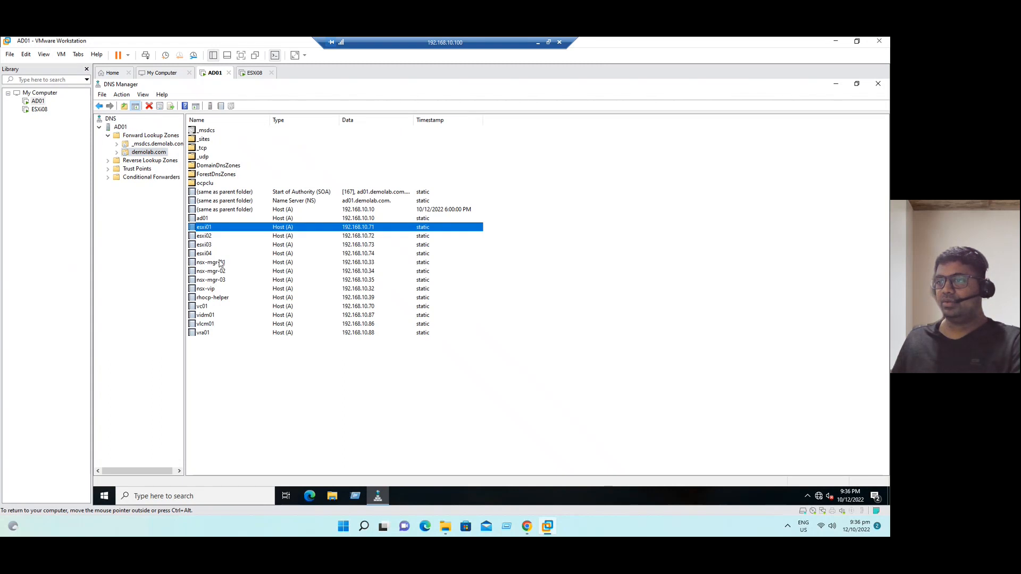
- Add host record esxi08 at 192.168.10.8 to demolab.com with a matching PTR record
{"action": "right_click", "coordinate": [157, 156]}
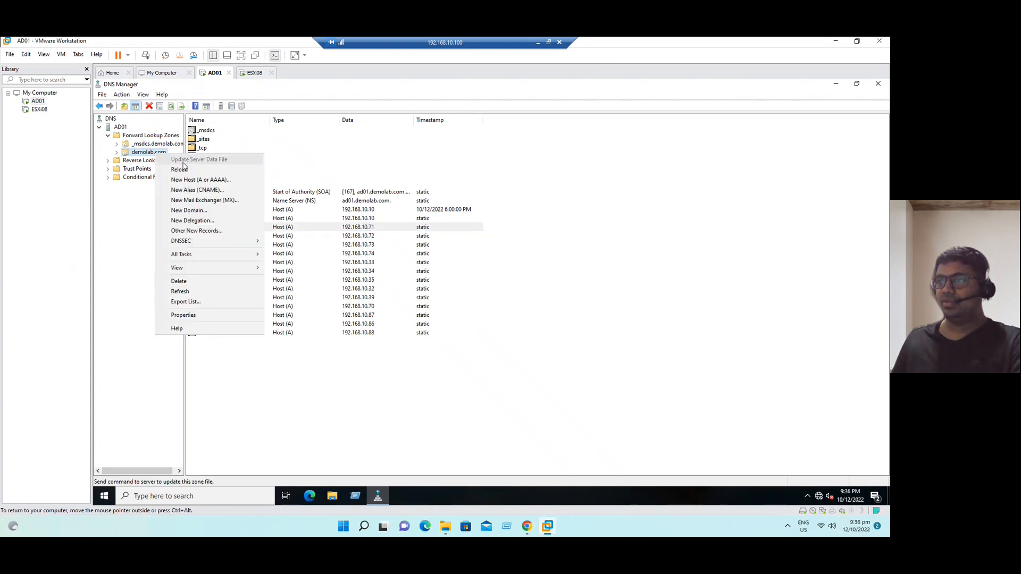
{"action": "left_click", "coordinate": [196, 180]}
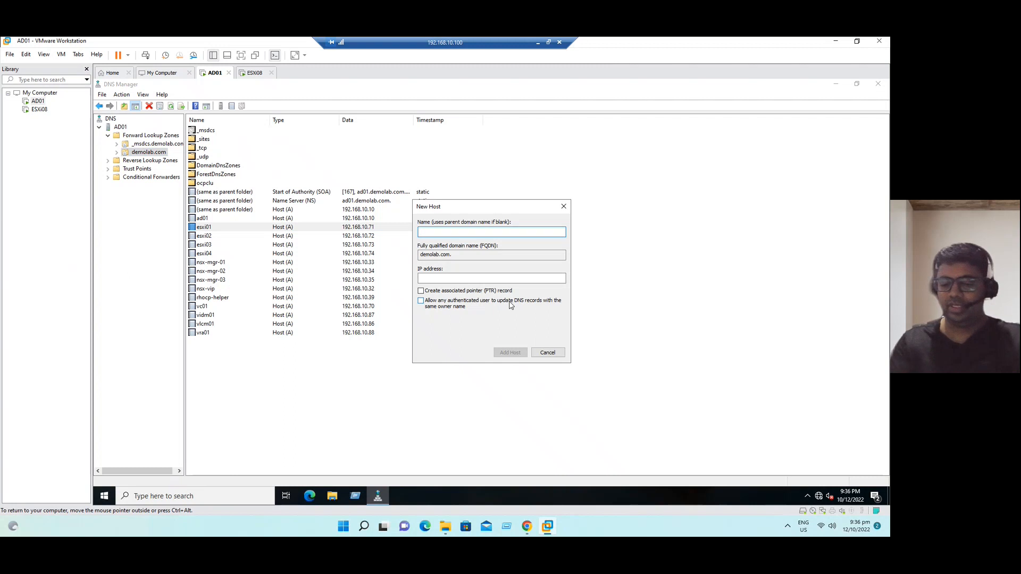
{"action": "type", "text": "esxi08"}
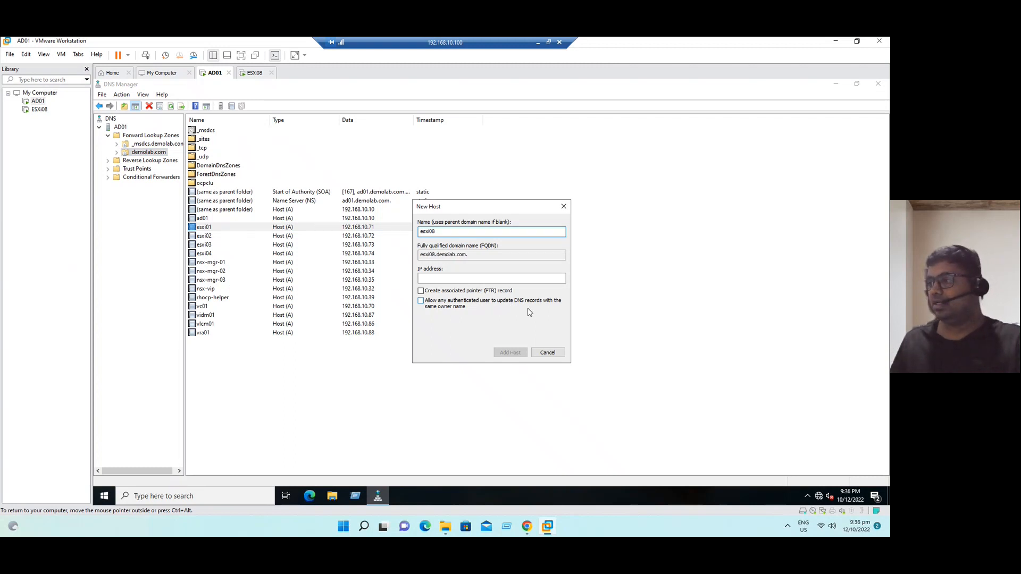
{"action": "left_click", "coordinate": [505, 278]}
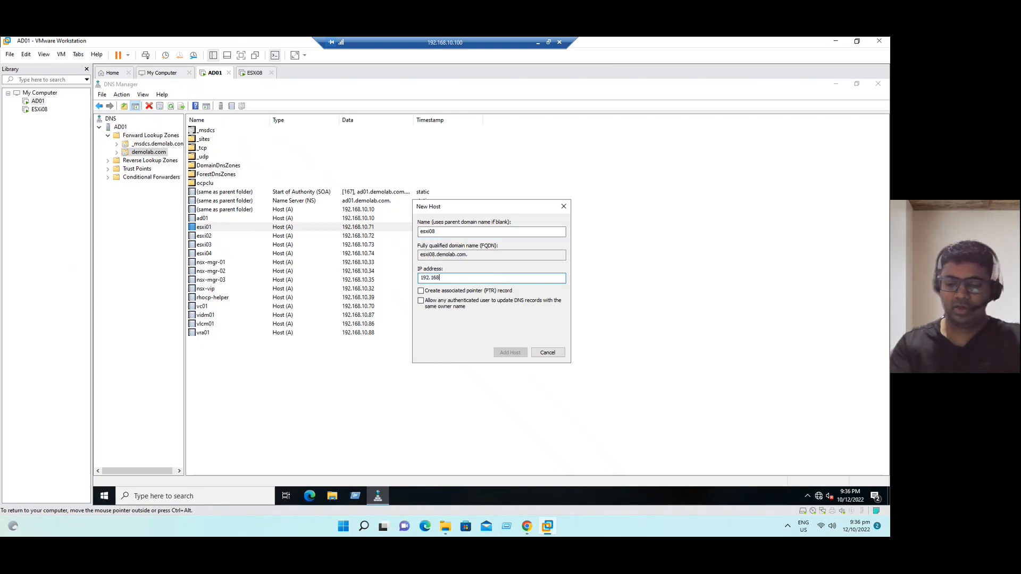
{"action": "type", "text": "8"}
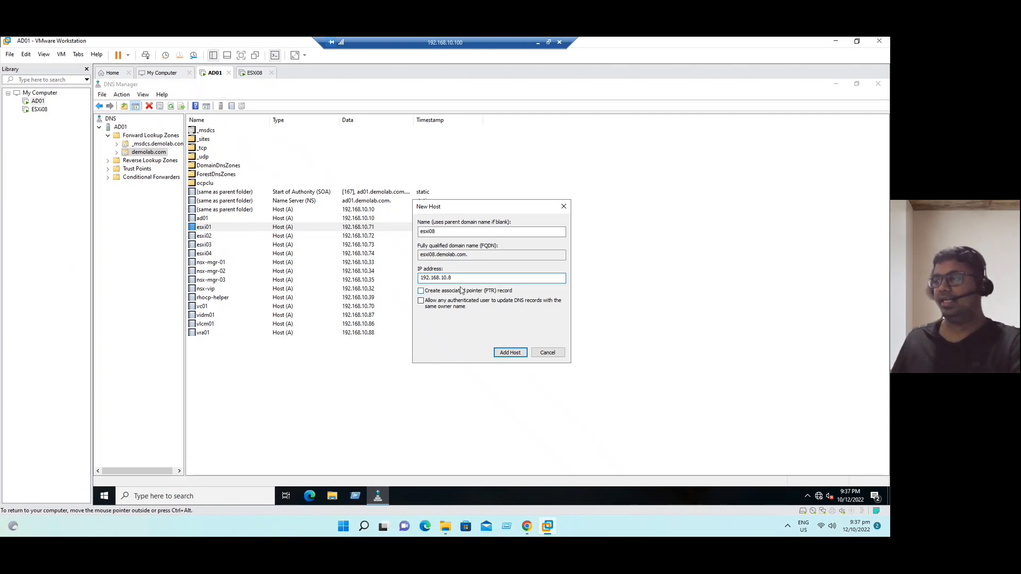
{"action": "left_click", "coordinate": [421, 292]}
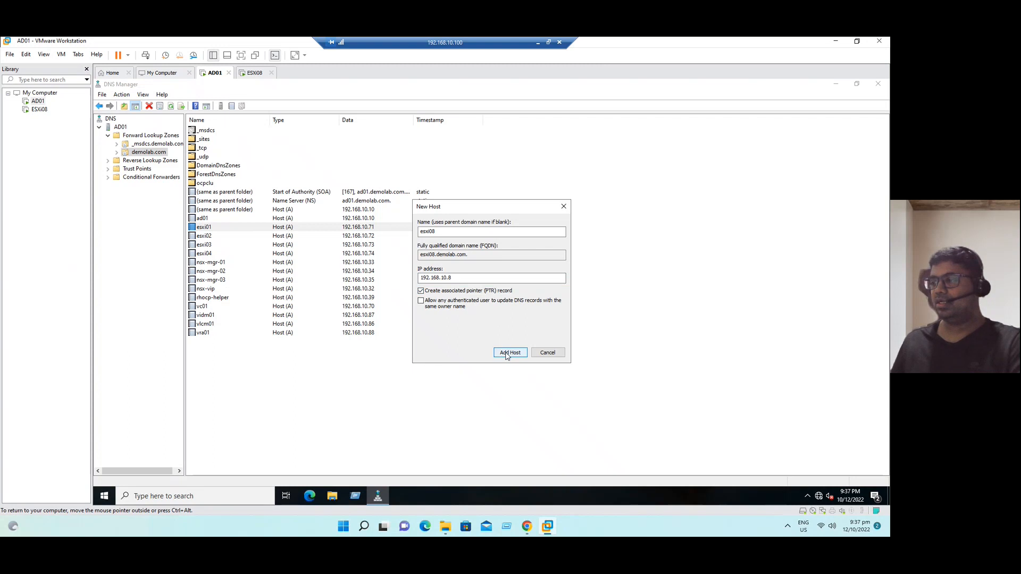
{"action": "left_click", "coordinate": [509, 354]}
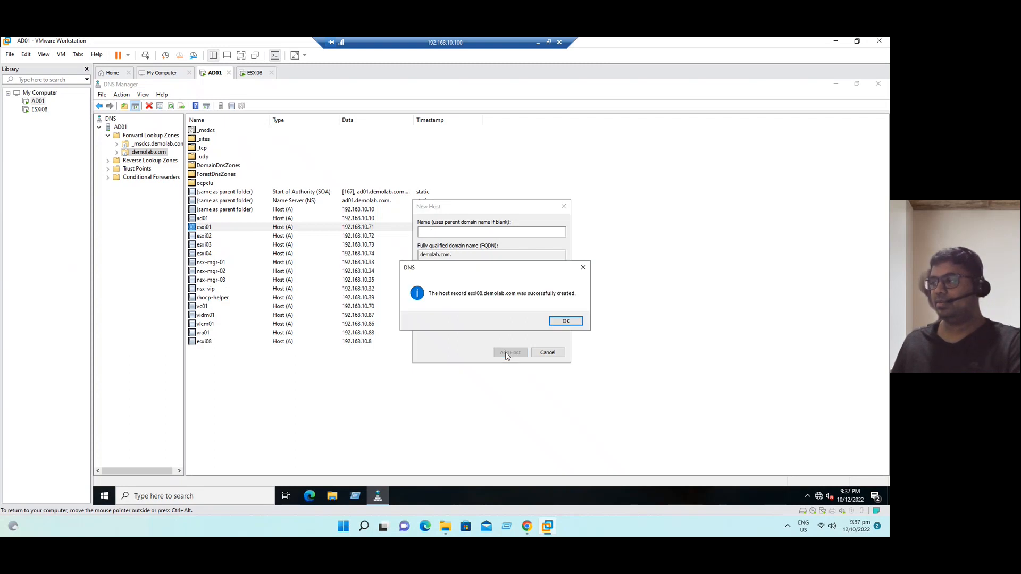
{"action": "left_click", "coordinate": [566, 321]}
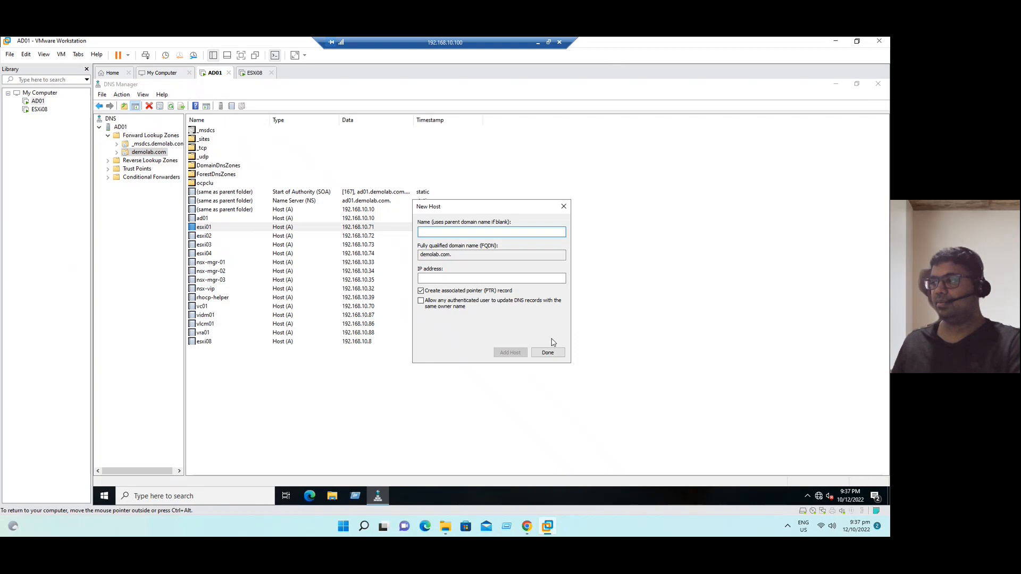
{"action": "left_click", "coordinate": [548, 353]}
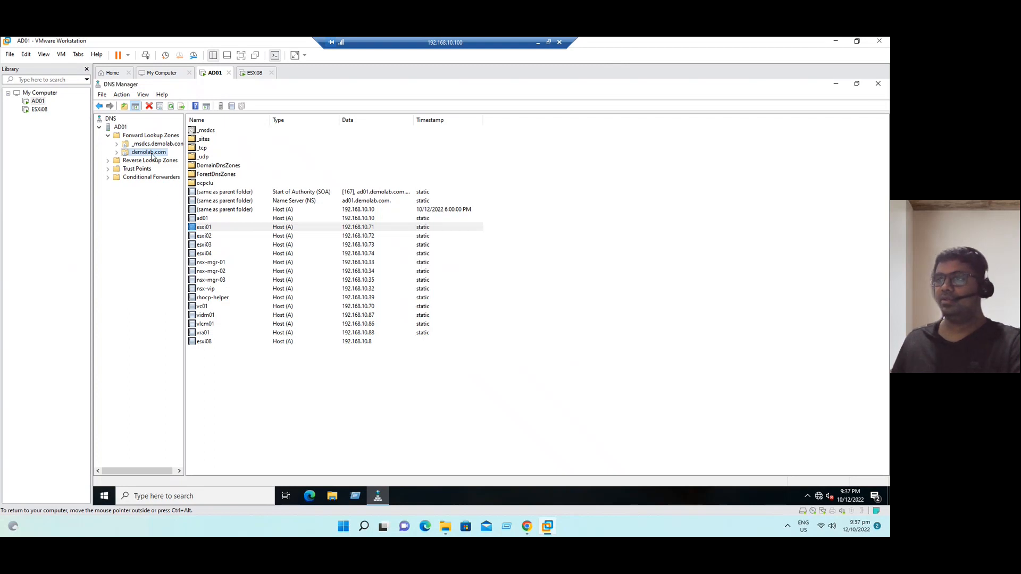
- Refresh the demolab.com zone and check the new esxi08 record
{"action": "right_click", "coordinate": [152, 153]}
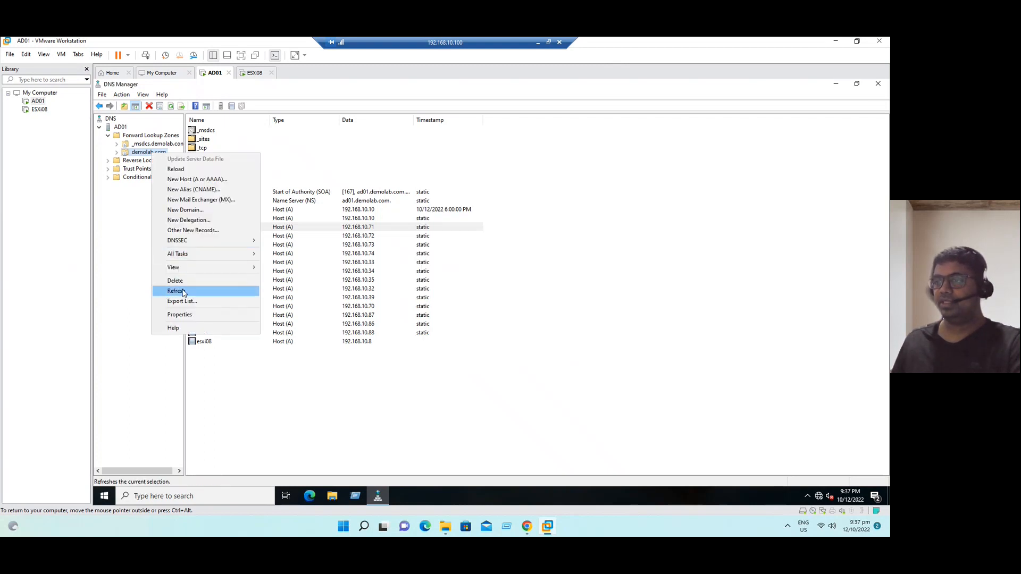
{"action": "left_click", "coordinate": [184, 292]}
{"action": "left_click", "coordinate": [214, 263]}
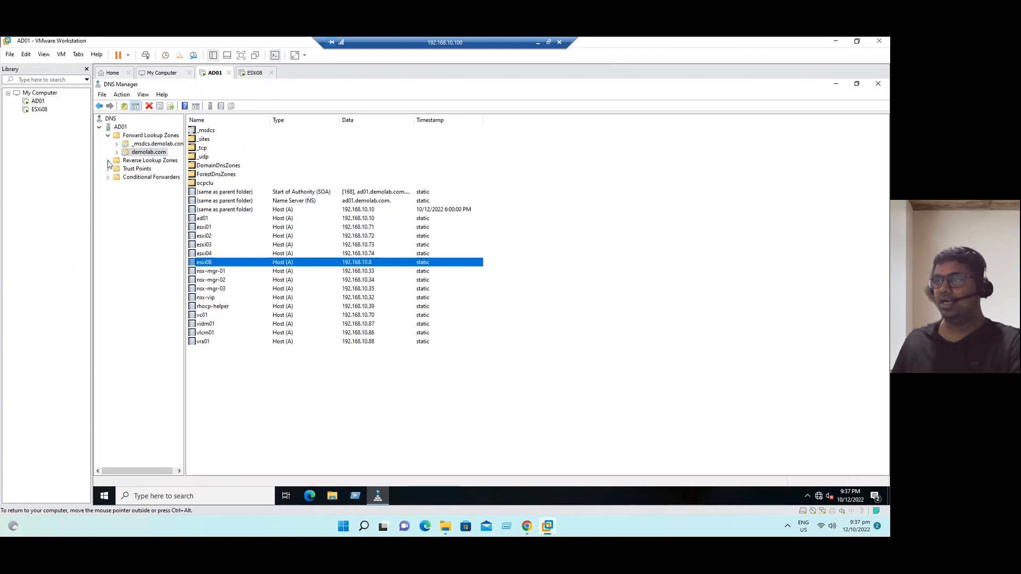
- Sort the 10.168.192.in-addr.arpa zone by Name descending, refresh, and select the 192.168.10.8 pointer
{"action": "left_click", "coordinate": [109, 161]}
{"action": "left_click", "coordinate": [118, 170]}
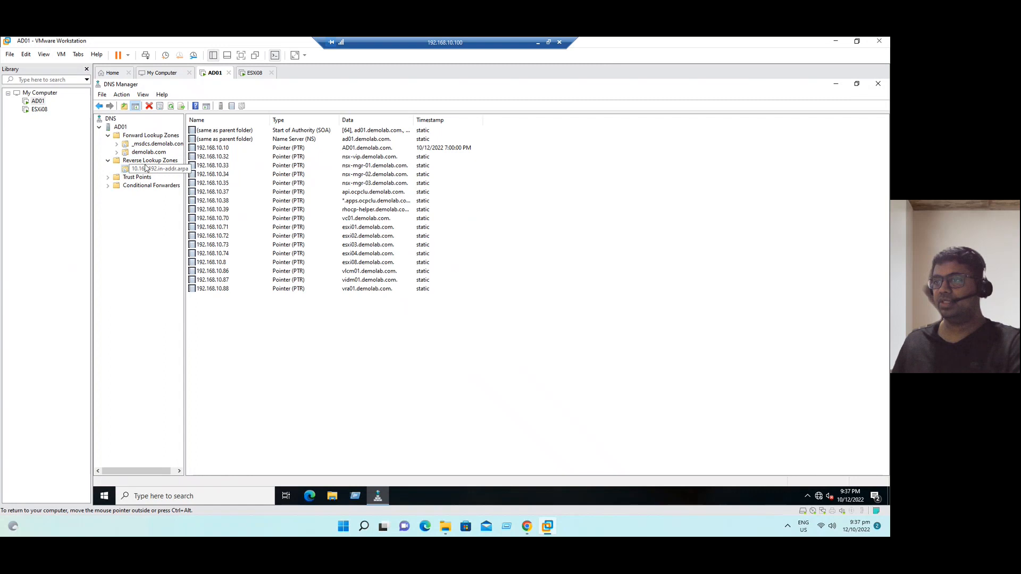
{"action": "left_click", "coordinate": [228, 121]}
{"action": "left_click", "coordinate": [227, 121]}
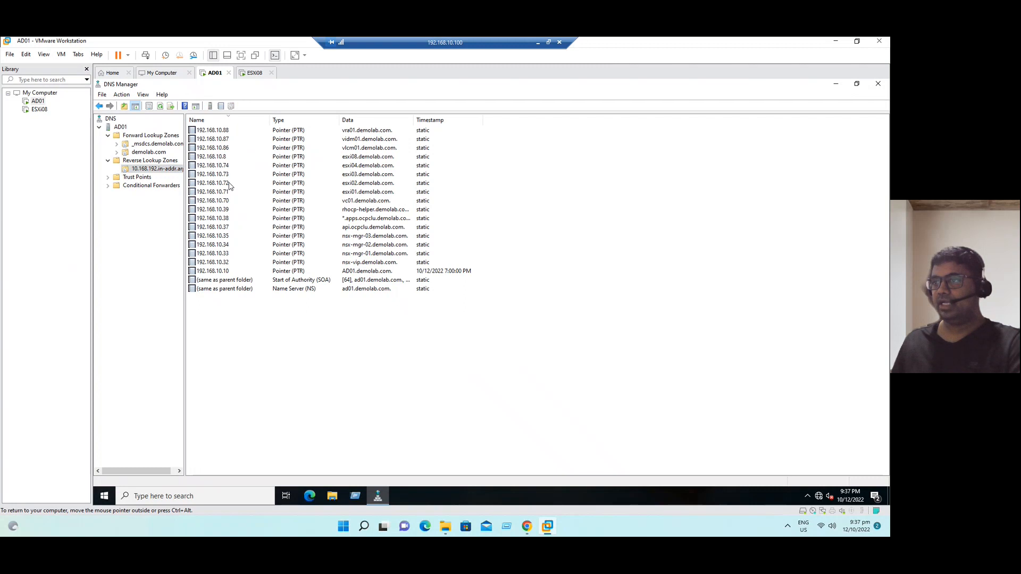
{"action": "right_click", "coordinate": [154, 170]}
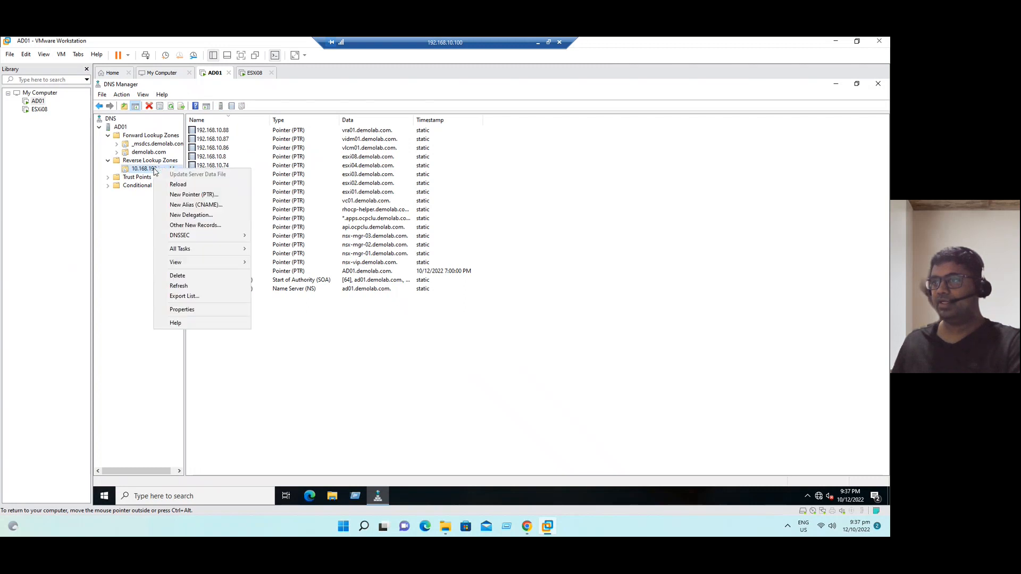
{"action": "left_click", "coordinate": [179, 286]}
{"action": "left_click", "coordinate": [222, 158]}
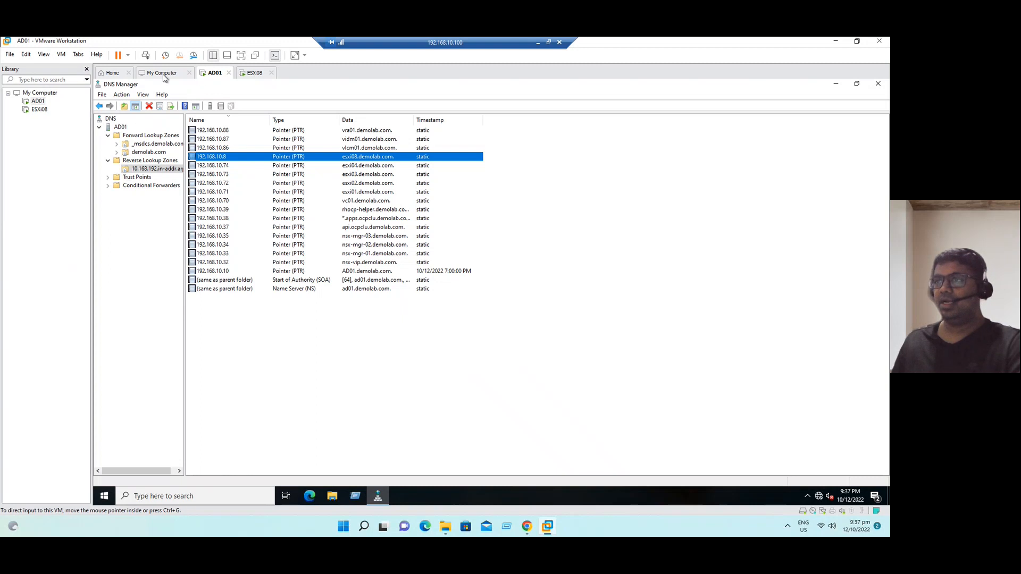
- Advance to the Pre-Installation Steps slide, then start a Google search for 'vmware system compatibili' in a new Chrome tab
{"action": "left_click", "coordinate": [38, 109]}
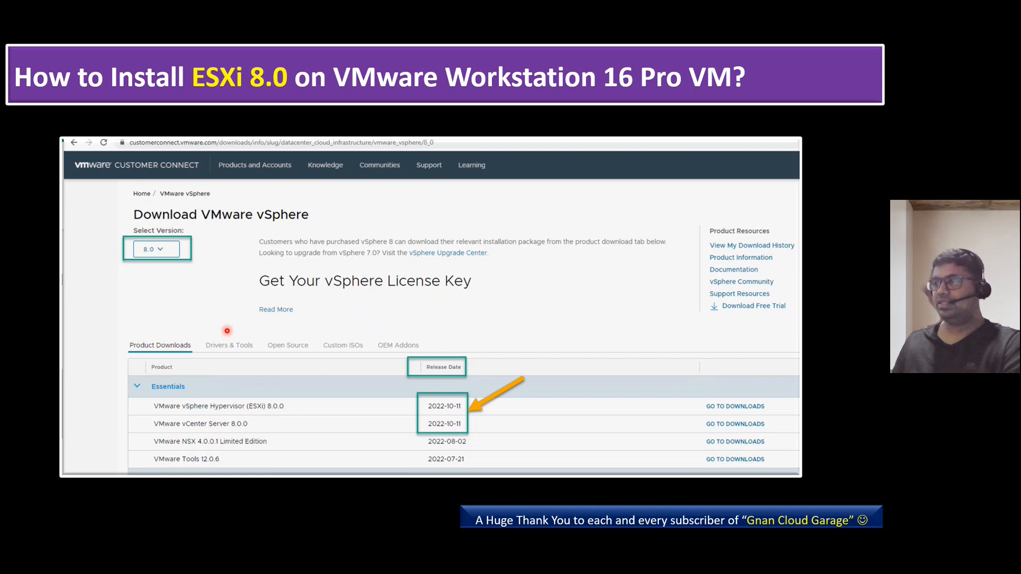
{"action": "key", "text": "Right"}
{"action": "key", "text": "Right"}
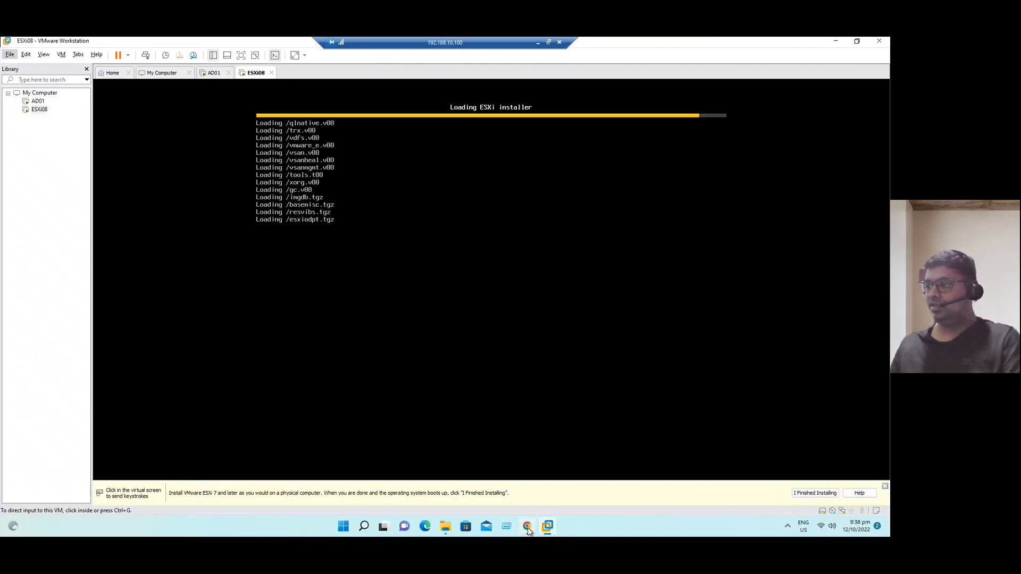
{"action": "left_click", "coordinate": [526, 526]}
{"action": "left_click", "coordinate": [235, 44]}
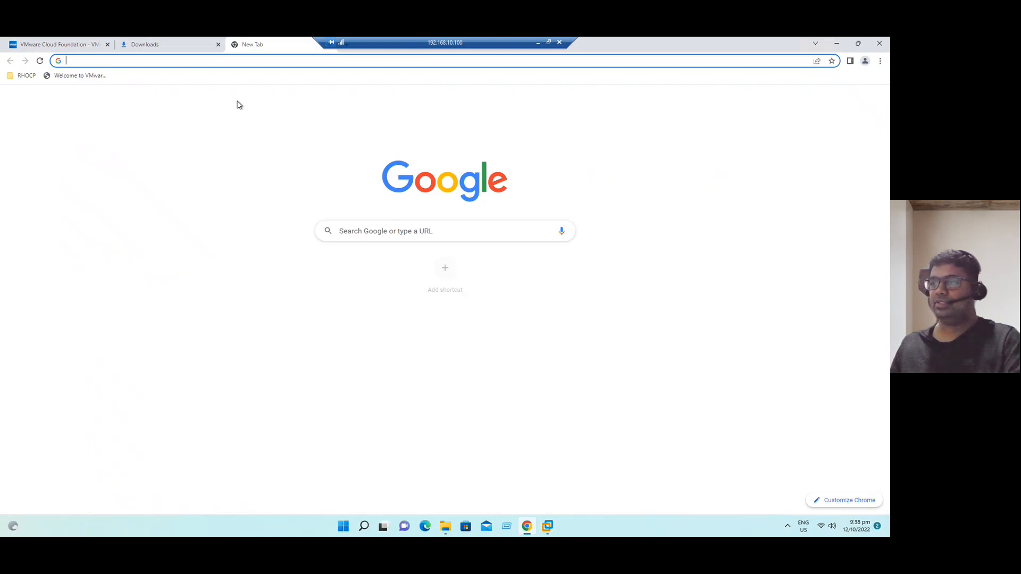
{"action": "left_click", "coordinate": [396, 230]}
{"action": "type", "text": "vm"}
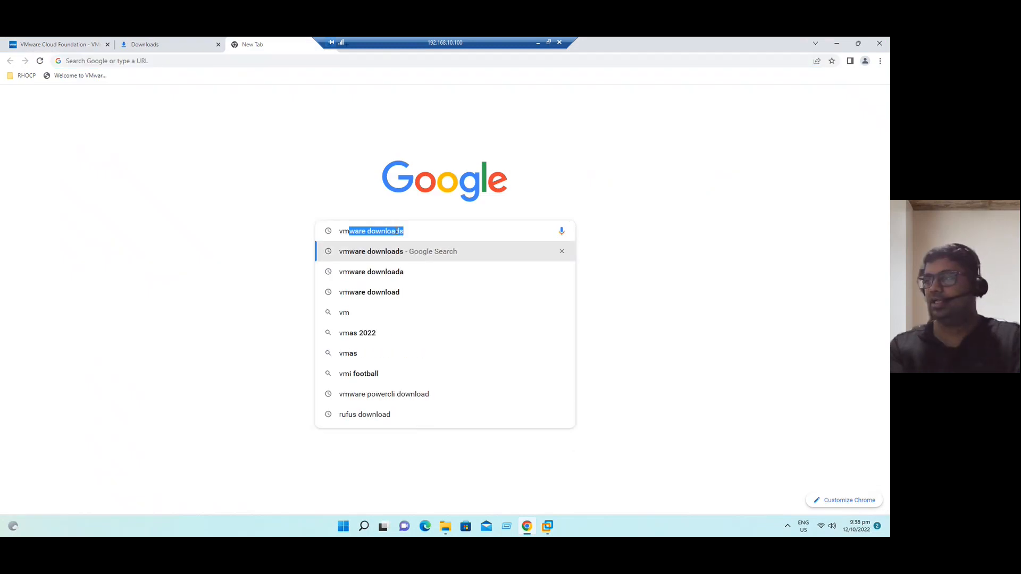
{"action": "type", "text": "ware sys"}
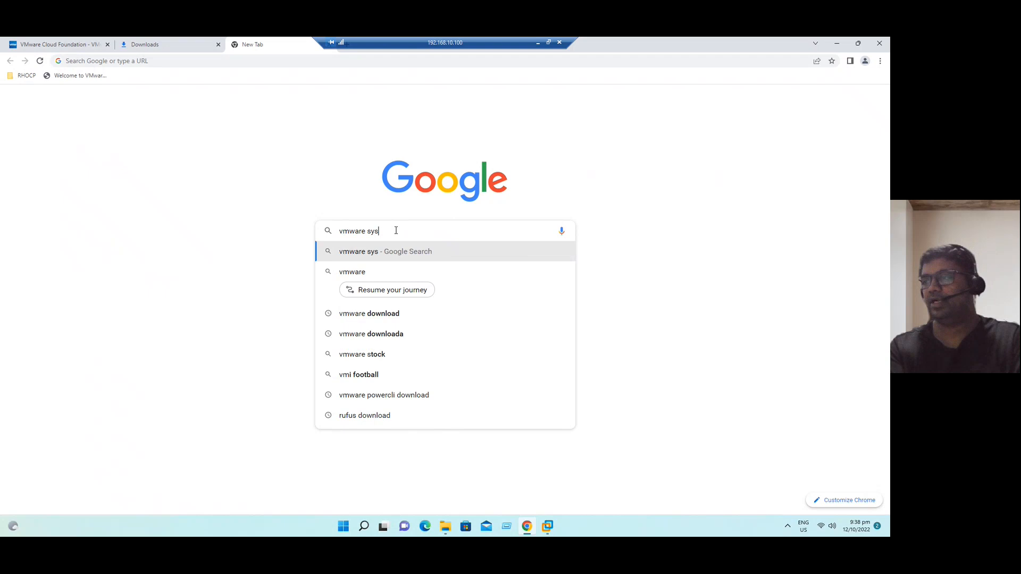
{"action": "type", "text": "tem "}
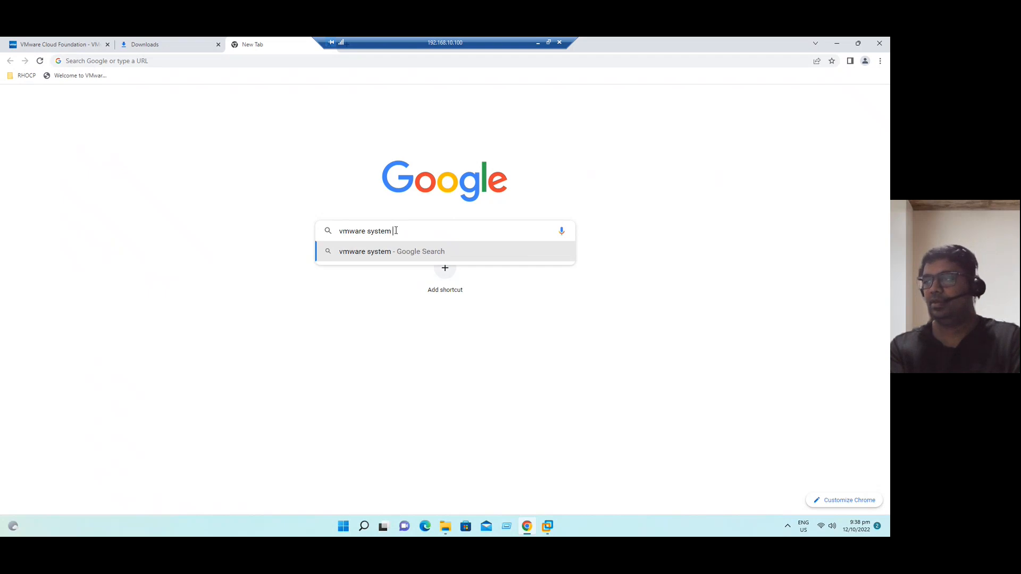
{"action": "type", "text": "compa"}
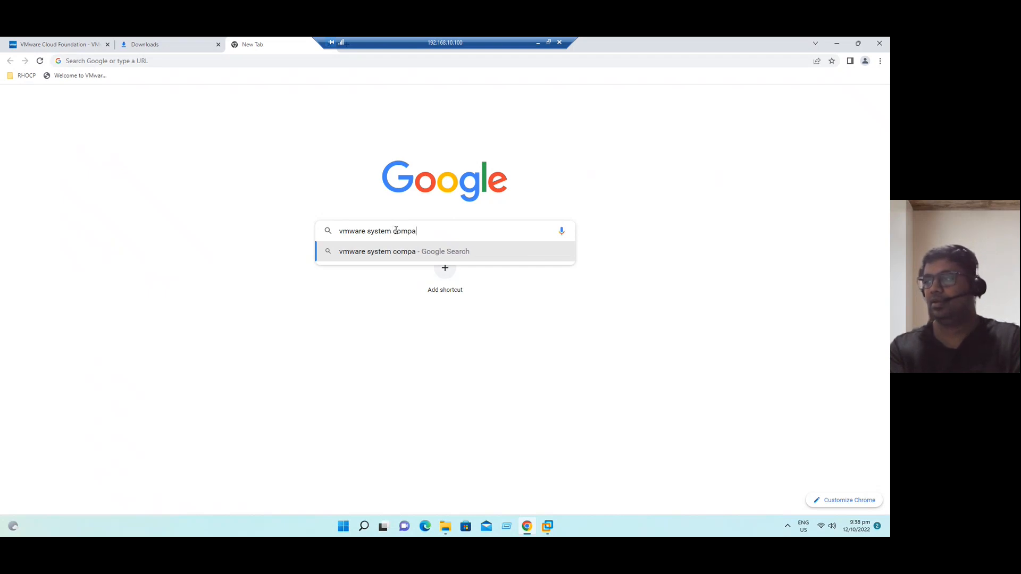
{"action": "type", "text": "tibili"}
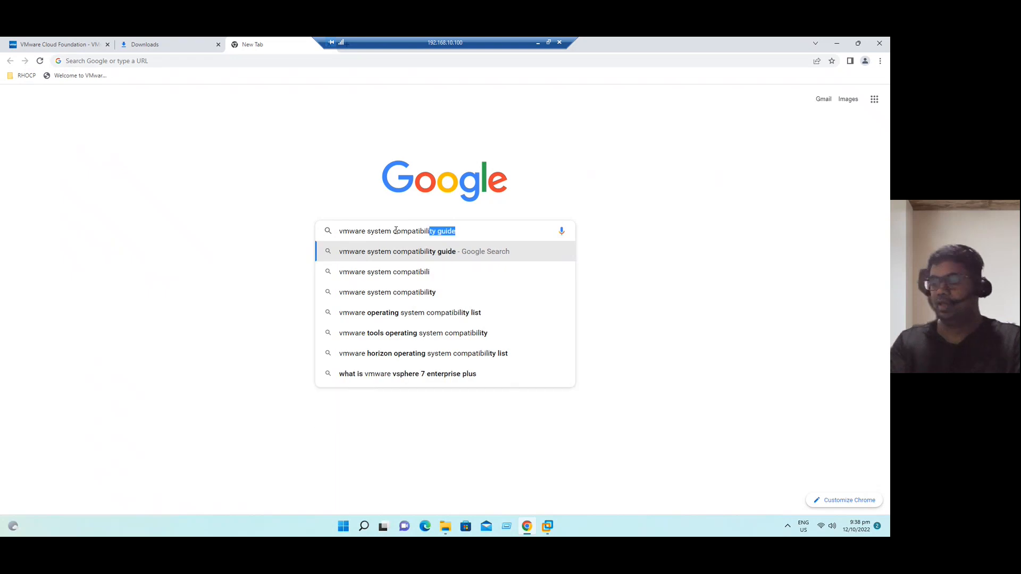
- Search Google for 'vmware system compatibility guide', then append 'pdf' to the query
{"action": "key", "text": "Return"}
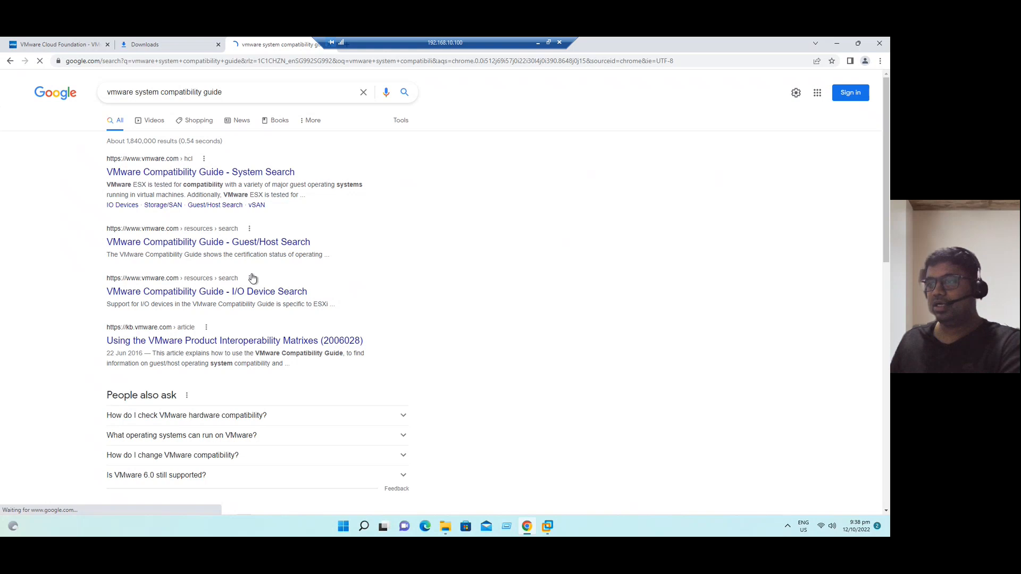
{"action": "scroll", "coordinate": [250, 276], "scroll_direction": "down", "scroll_amount": 4}
{"action": "scroll", "coordinate": [238, 153], "scroll_direction": "up", "scroll_amount": 4}
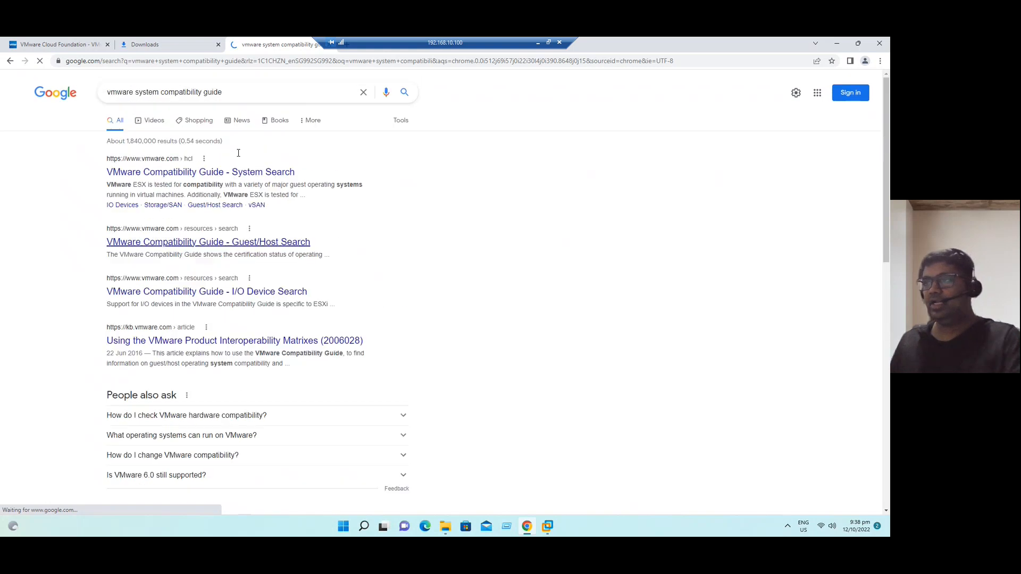
{"action": "left_click", "coordinate": [250, 92]}
{"action": "type", "text": "pdf"}
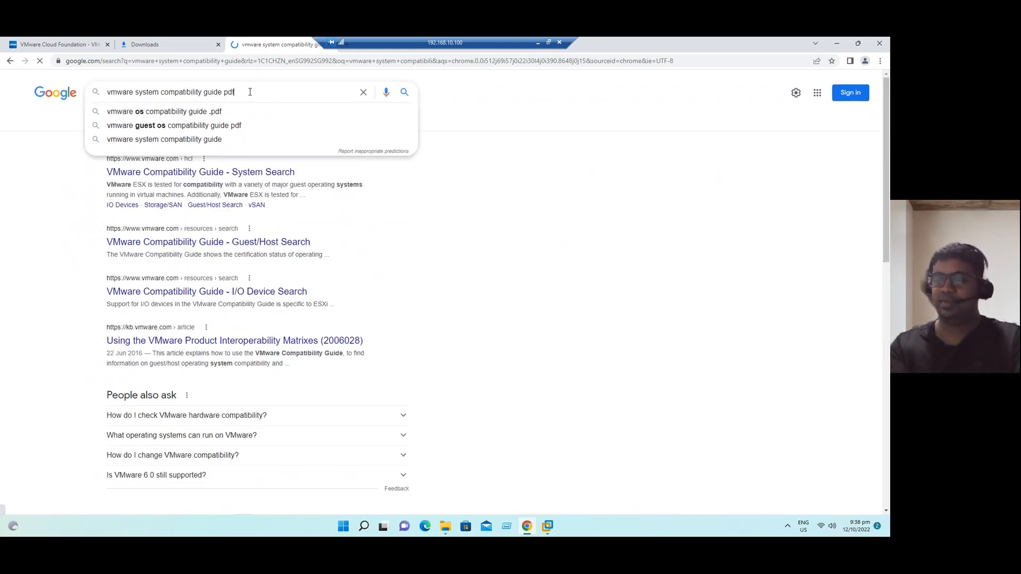
- Run the PDF search, open vi_systems_guide.pdf, and highlight its October 12, 2022 last-updated date
{"action": "key", "text": "Return"}
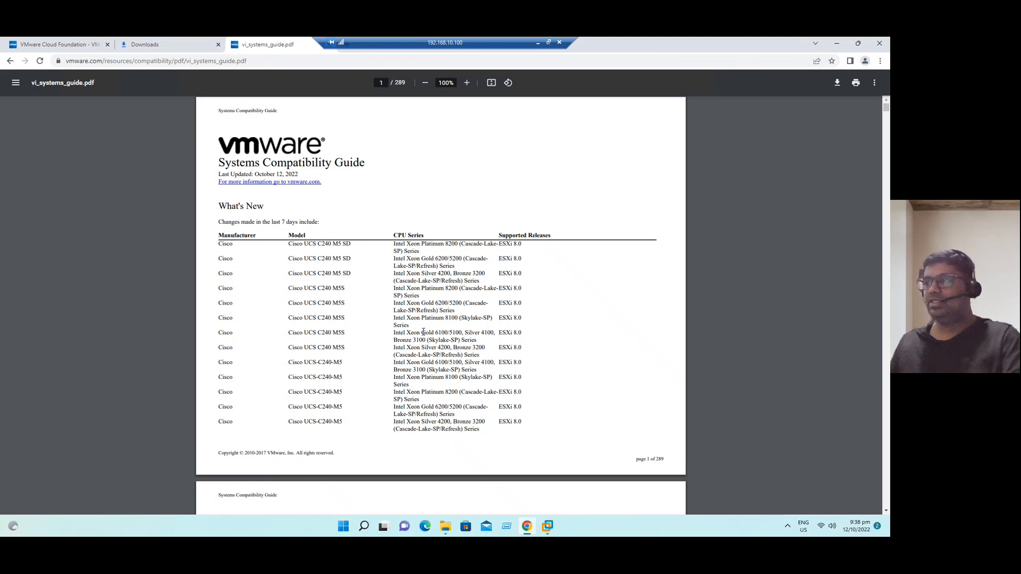
{"action": "scroll", "coordinate": [424, 332], "scroll_direction": "down", "scroll_amount": 3}
{"action": "scroll", "coordinate": [423, 332], "scroll_direction": "up", "scroll_amount": 3}
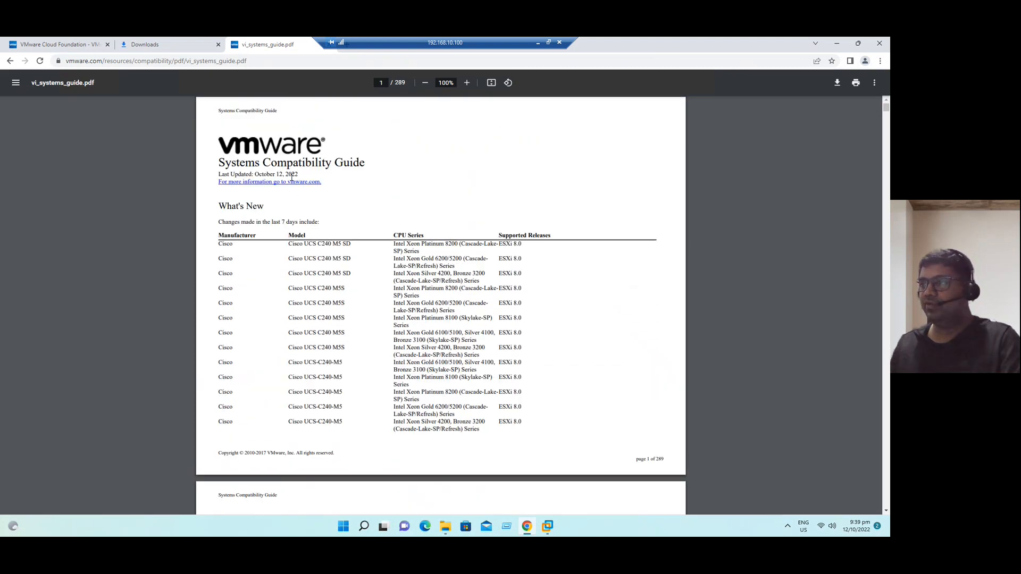
{"action": "scroll", "coordinate": [292, 177], "scroll_direction": "up", "scroll_amount": 1}
{"action": "left_click_drag", "start_coordinate": [227, 172], "coordinate": [270, 172]}
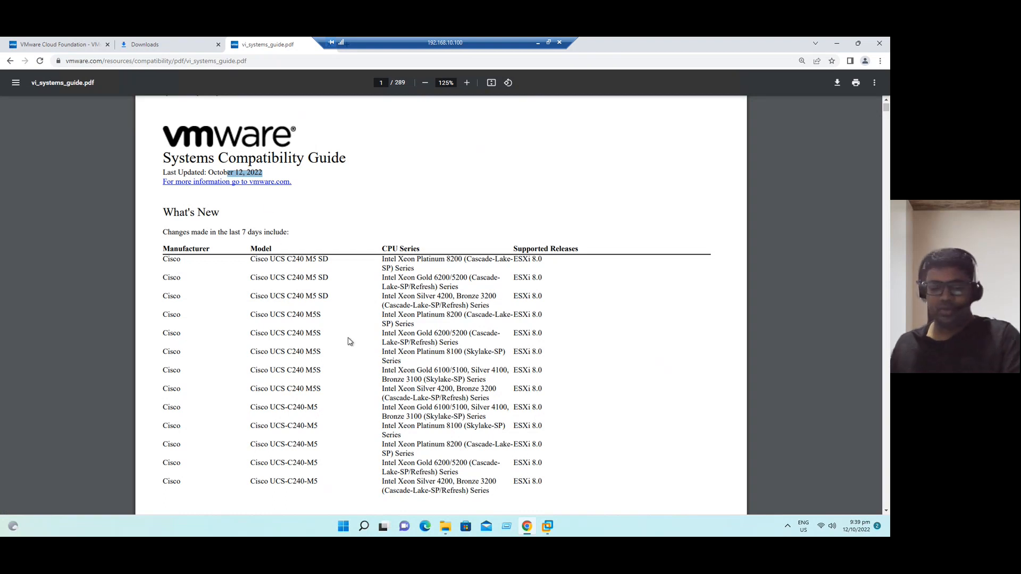
- Find 'hpe' in the PDF and step through matches across pages 88–91
{"action": "key", "text": "ctrl+f"}
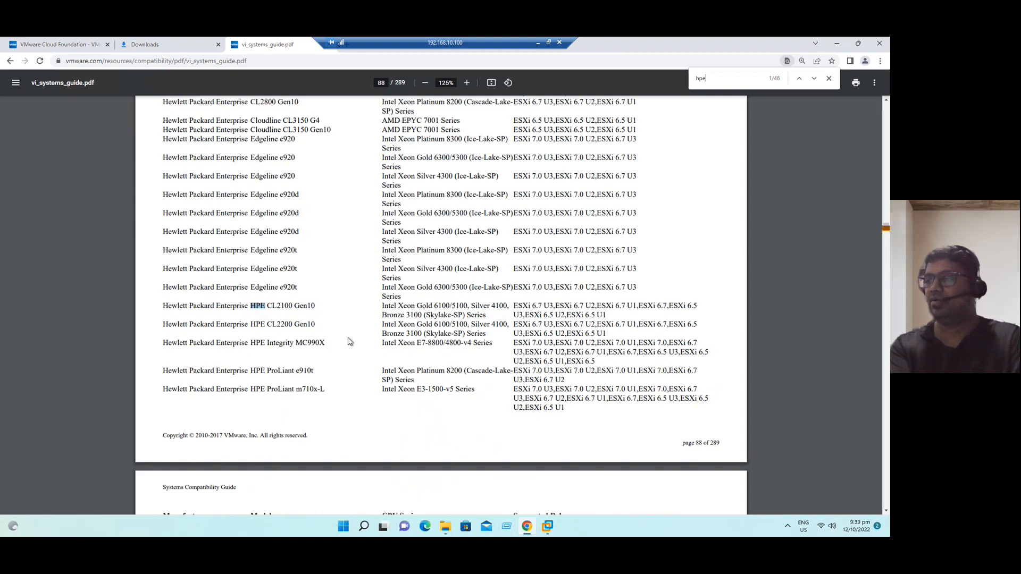
{"action": "type", "text": "hpe "}
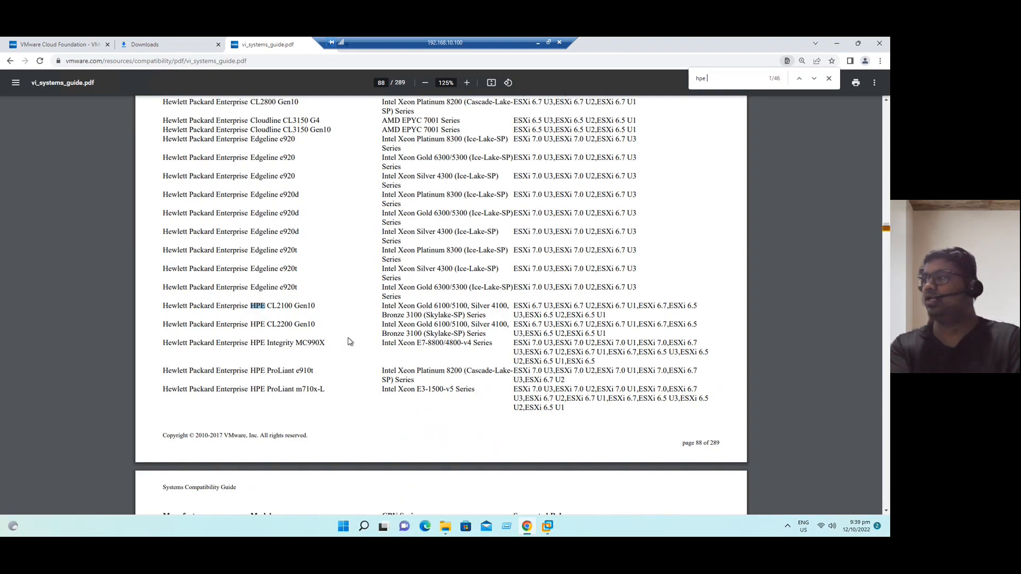
{"action": "type", "text": "dl 380"}
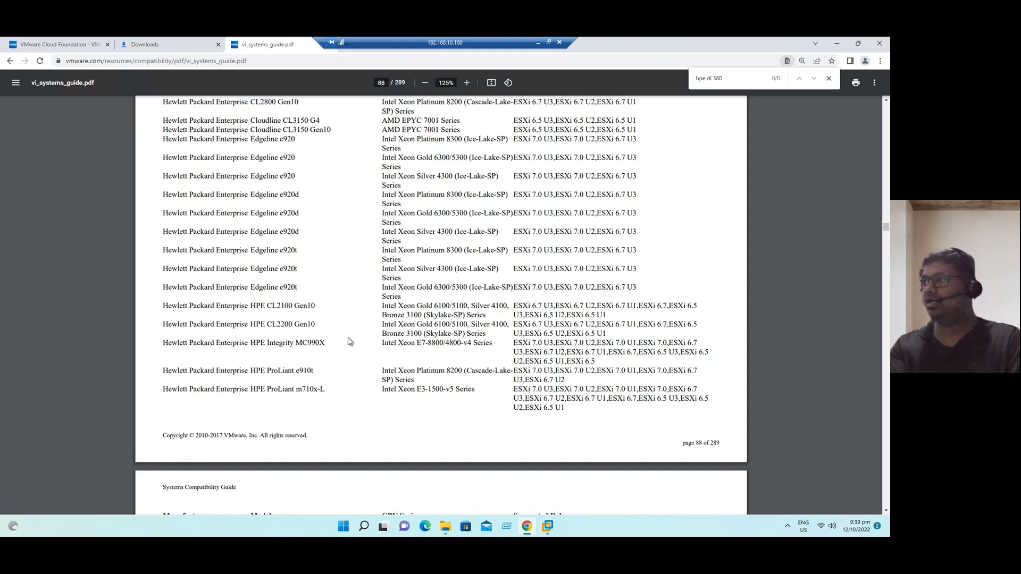
{"action": "key", "text": "BackSpace"}
{"action": "key", "text": "BackSpace"}
{"action": "key", "text": "BackSpace"}
{"action": "key", "text": "BackSpace"}
{"action": "key", "text": "BackSpace"}
{"action": "key", "text": "Return"}
{"action": "key", "text": "Return"}
{"action": "key", "text": "Return"}
{"action": "key", "text": "Return"}
{"action": "key", "text": "Return"}
{"action": "key", "text": "Return"}
{"action": "key", "text": "Return"}
{"action": "key", "text": "Return"}
{"action": "key", "text": "Return"}
{"action": "key", "text": "Return"}
{"action": "key", "text": "Return"}
{"action": "key", "text": "Return"}
{"action": "key", "text": "Return"}
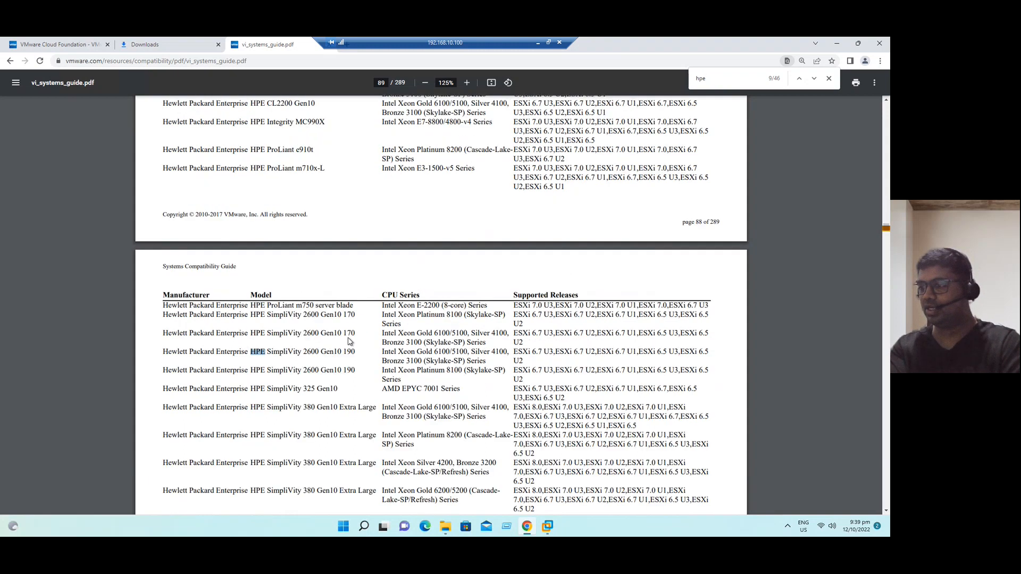
{"action": "key", "text": "Return"}
{"action": "key", "text": "Return"}
{"action": "key", "text": "Return"}
{"action": "key", "text": "Return"}
{"action": "key", "text": "Return"}
{"action": "key", "text": "Return"}
{"action": "key", "text": "Return"}
{"action": "key", "text": "Return"}
{"action": "key", "text": "Return"}
{"action": "key", "text": "Return"}
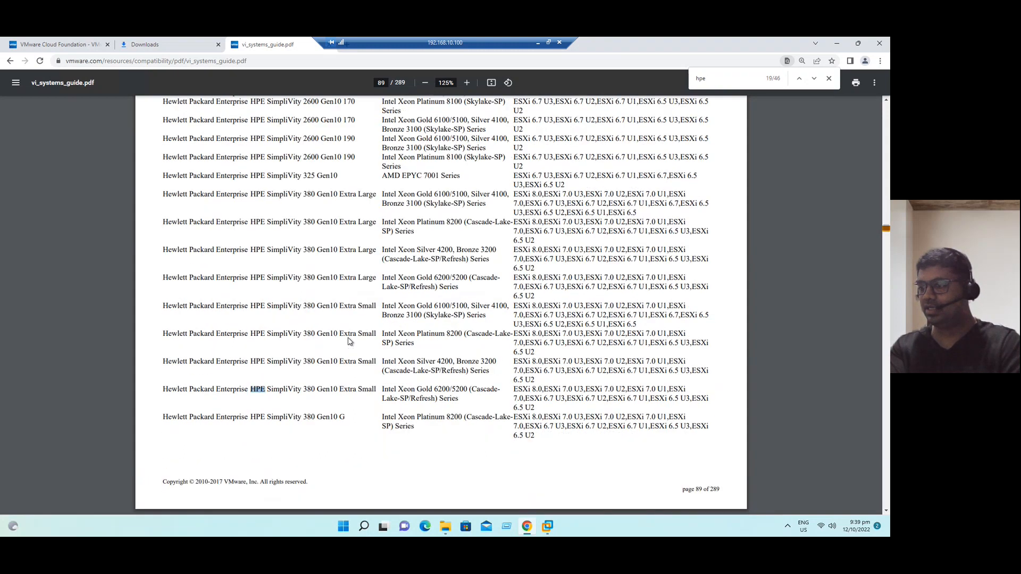
{"action": "key", "text": "Return"}
{"action": "key", "text": "Return"}
{"action": "key", "text": "Return"}
{"action": "key", "text": "Return"}
{"action": "key", "text": "Return"}
{"action": "key", "text": "Return"}
{"action": "key", "text": "Return"}
{"action": "key", "text": "Return"}
{"action": "key", "text": "Return"}
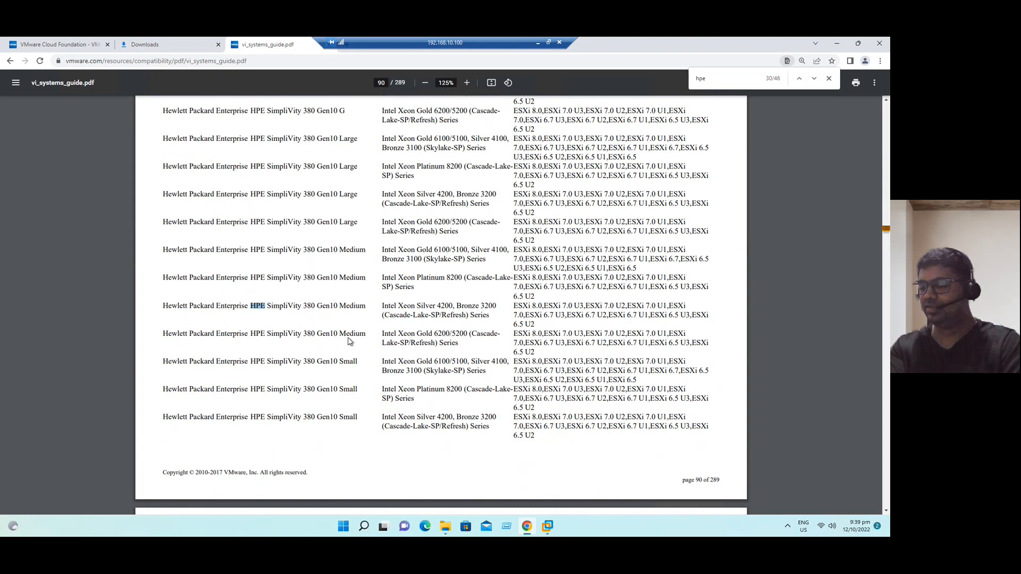
{"action": "key", "text": "Return"}
{"action": "key", "text": "Return"}
{"action": "key", "text": "Return"}
{"action": "key", "text": "Return"}
{"action": "key", "text": "Return"}
{"action": "key", "text": "Return"}
{"action": "key", "text": "Return"}
{"action": "key", "text": "Return"}
{"action": "key", "text": "Return"}
{"action": "key", "text": "Return"}
{"action": "key", "text": "Return"}
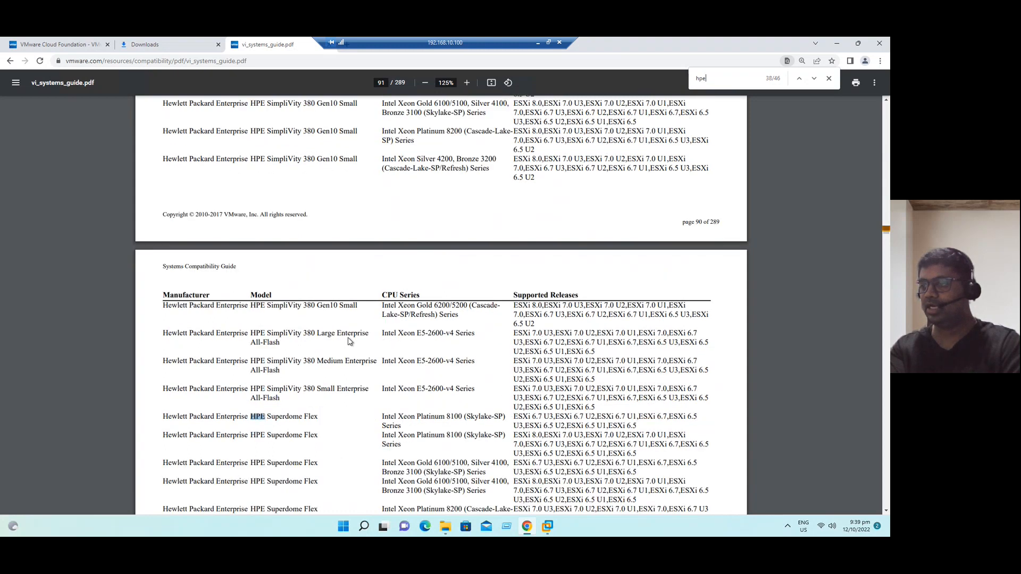
- Keep cycling the HPE matches to match 34 of 46, the SimpliVity 380 Gen10 Small row
{"action": "key", "text": "Return"}
{"action": "key", "text": "Return"}
{"action": "key", "text": "Return"}
{"action": "key", "text": "Return"}
{"action": "key", "text": "Return"}
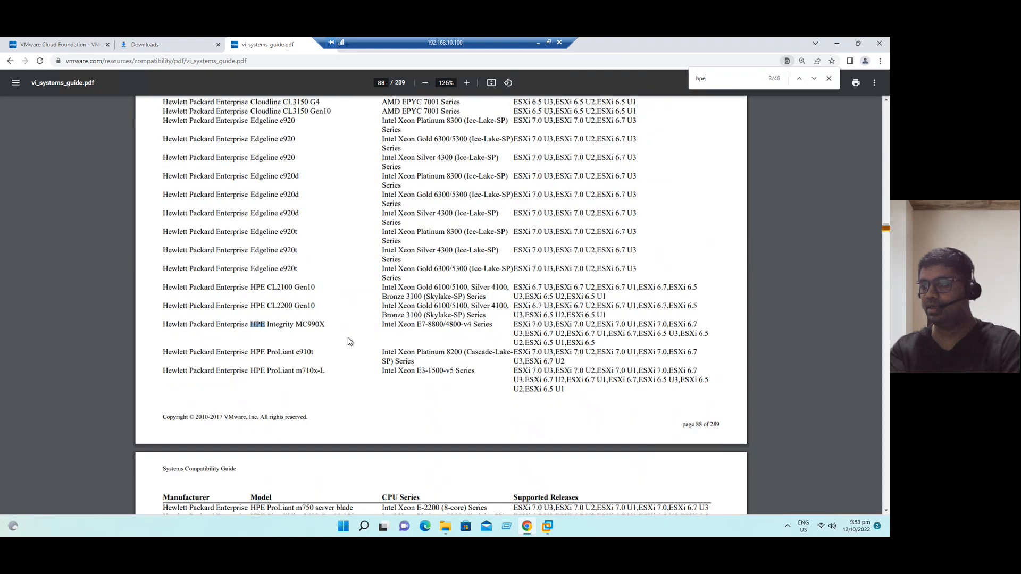
{"action": "key", "text": "Return"}
{"action": "key", "text": "Return"}
{"action": "key", "text": "Return"}
{"action": "key", "text": "Return"}
{"action": "key", "text": "Return"}
{"action": "key", "text": "Return"}
{"action": "key", "text": "Return"}
{"action": "key", "text": "Return"}
{"action": "key", "text": "Return"}
{"action": "key", "text": "Return"}
{"action": "key", "text": "Return"}
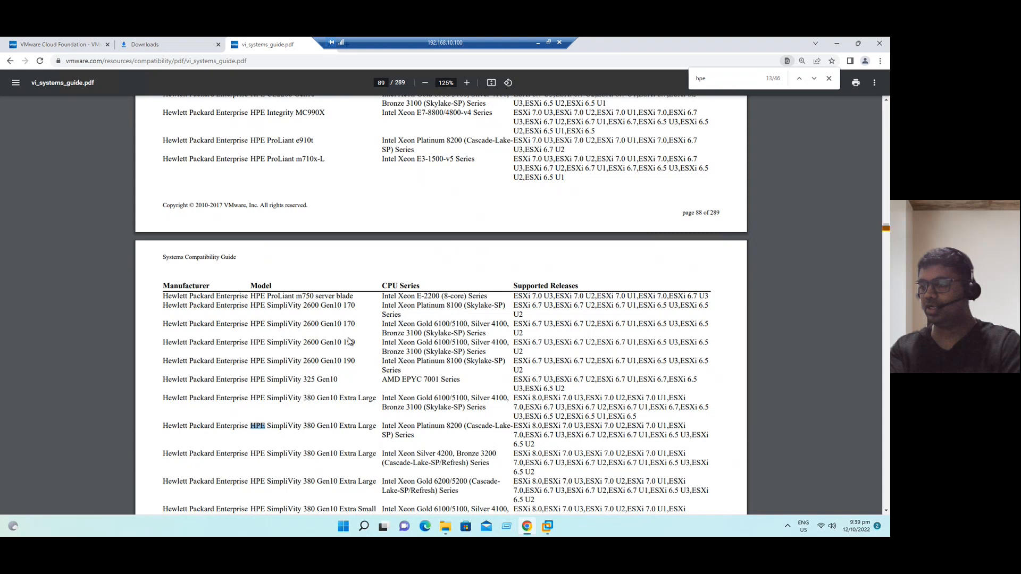
{"action": "key", "text": "Return"}
{"action": "key", "text": "Return"}
{"action": "key", "text": "Return"}
{"action": "key", "text": "Return"}
{"action": "key", "text": "Return"}
{"action": "key", "text": "Return"}
{"action": "key", "text": "Return"}
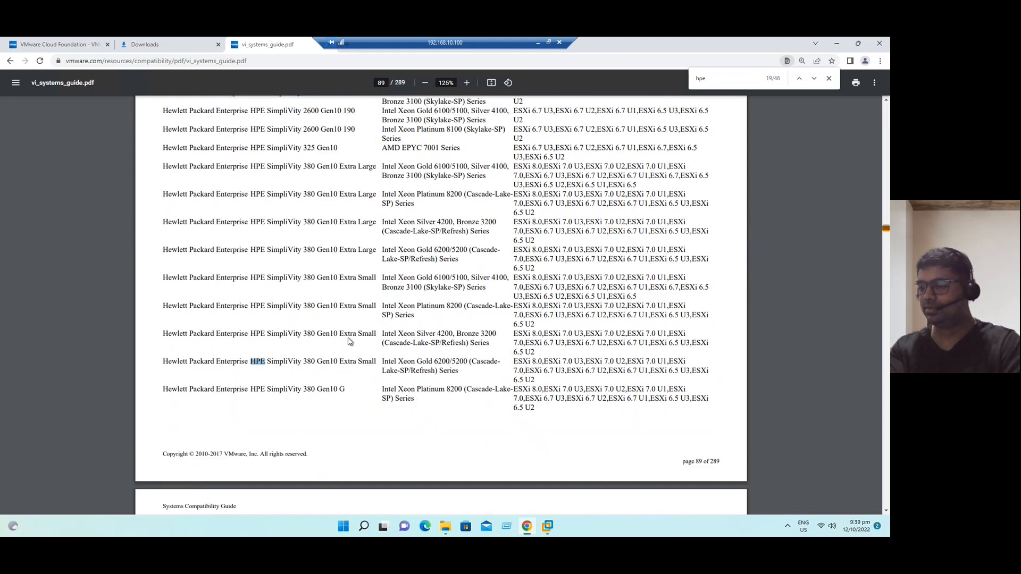
{"action": "key", "text": "Return"}
{"action": "key", "text": "Return"}
{"action": "key", "text": "Return"}
{"action": "key", "text": "Return"}
{"action": "key", "text": "Return"}
{"action": "key", "text": "Return"}
{"action": "key", "text": "Return"}
{"action": "key", "text": "Return"}
{"action": "key", "text": "Return"}
{"action": "key", "text": "Return"}
{"action": "key", "text": "Return"}
{"action": "key", "text": "Return"}
{"action": "key", "text": "Return"}
{"action": "key", "text": "Return"}
{"action": "key", "text": "Return"}
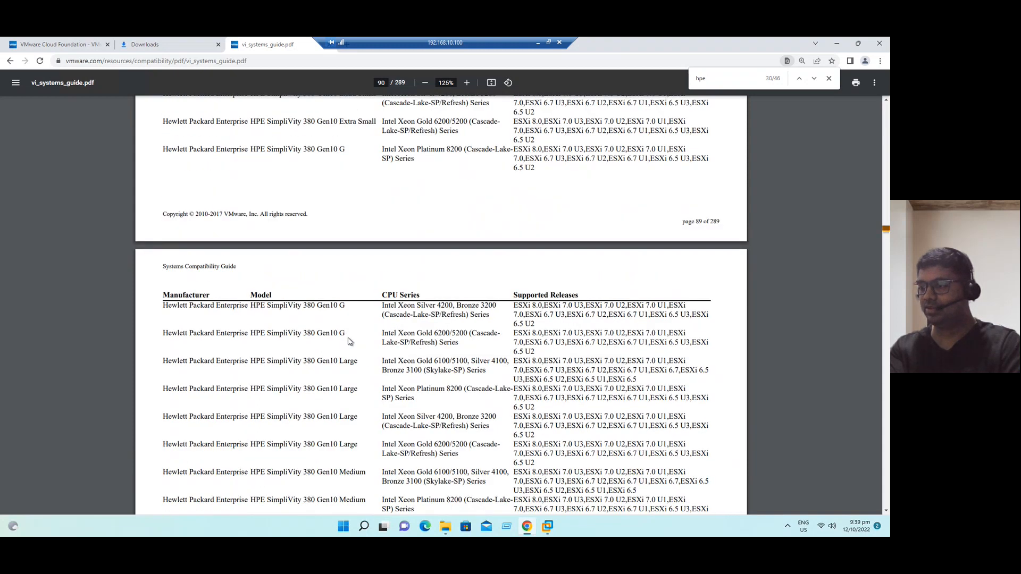
{"action": "key", "text": "Return"}
{"action": "key", "text": "Return"}
{"action": "key", "text": "Return"}
{"action": "key", "text": "Return"}
{"action": "key", "text": "Return"}
{"action": "key", "text": "Return"}
{"action": "key", "text": "Return"}
{"action": "key", "text": "Return"}
{"action": "key", "text": "Return"}
{"action": "key", "text": "Return"}
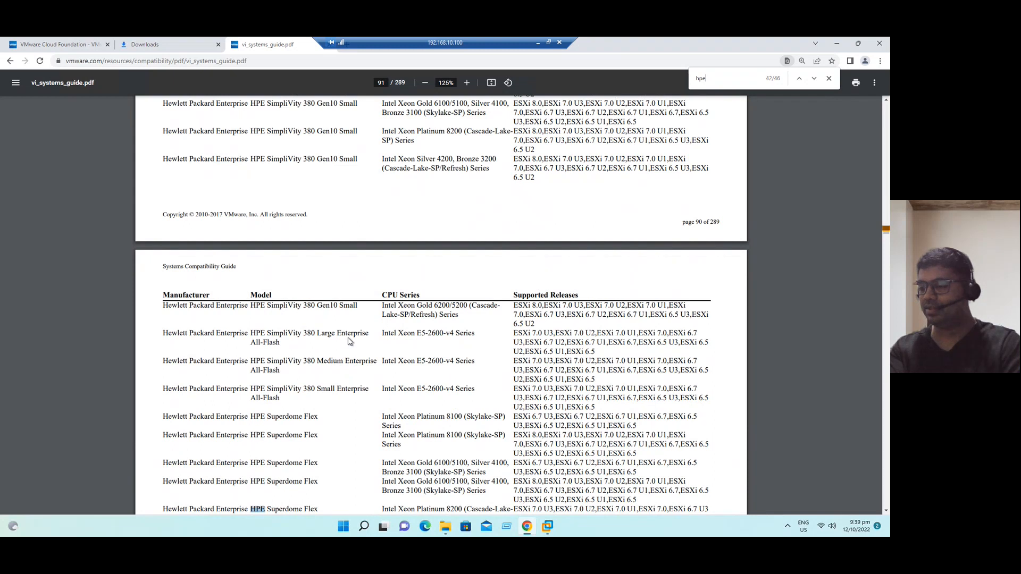
{"action": "key", "text": "Return"}
{"action": "key", "text": "Return"}
{"action": "key", "text": "Return"}
{"action": "key", "text": "Return"}
{"action": "key", "text": "Return"}
{"action": "key", "text": "Return"}
{"action": "key", "text": "Return"}
{"action": "key", "text": "Return"}
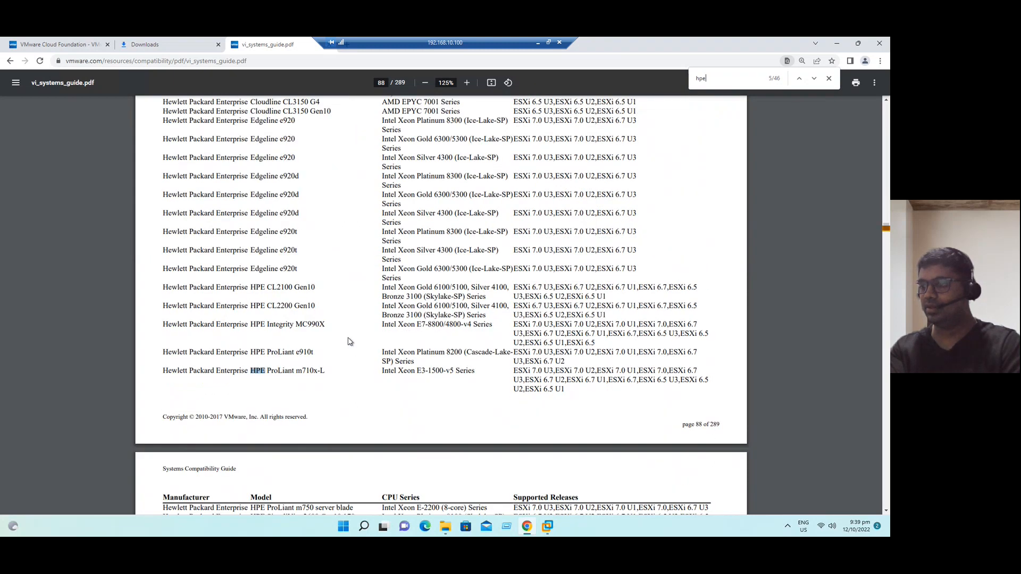
{"action": "key", "text": "Return"}
{"action": "key", "text": "Return"}
{"action": "key", "text": "Return"}
{"action": "key", "text": "Return"}
{"action": "key", "text": "Return"}
{"action": "key", "text": "Return"}
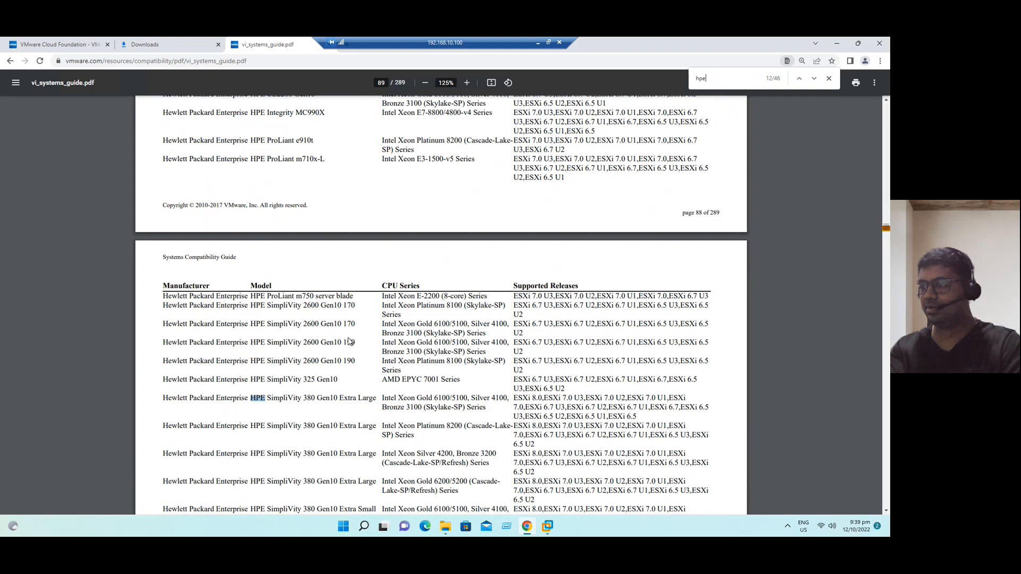
{"action": "key", "text": "Return"}
{"action": "key", "text": "Return"}
{"action": "key", "text": "Return"}
{"action": "key", "text": "Return"}
{"action": "key", "text": "Return"}
{"action": "key", "text": "Return"}
{"action": "key", "text": "Return"}
{"action": "key", "text": "Return"}
{"action": "key", "text": "Return"}
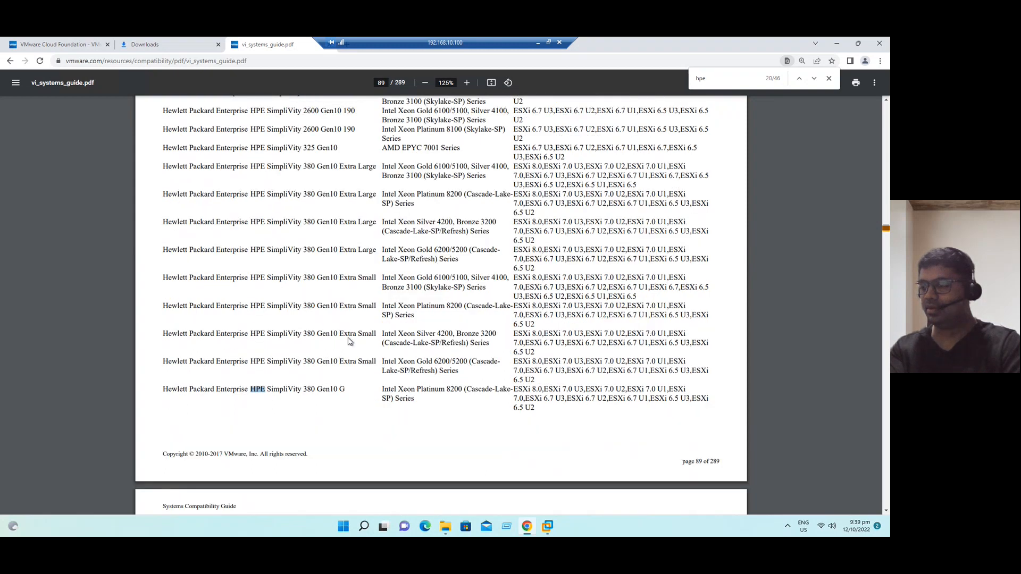
{"action": "key", "text": "Return"}
{"action": "key", "text": "Return"}
{"action": "key", "text": "Return"}
{"action": "key", "text": "Return"}
{"action": "key", "text": "Return"}
{"action": "key", "text": "Return"}
{"action": "key", "text": "Return"}
{"action": "key", "text": "Return"}
{"action": "key", "text": "Return"}
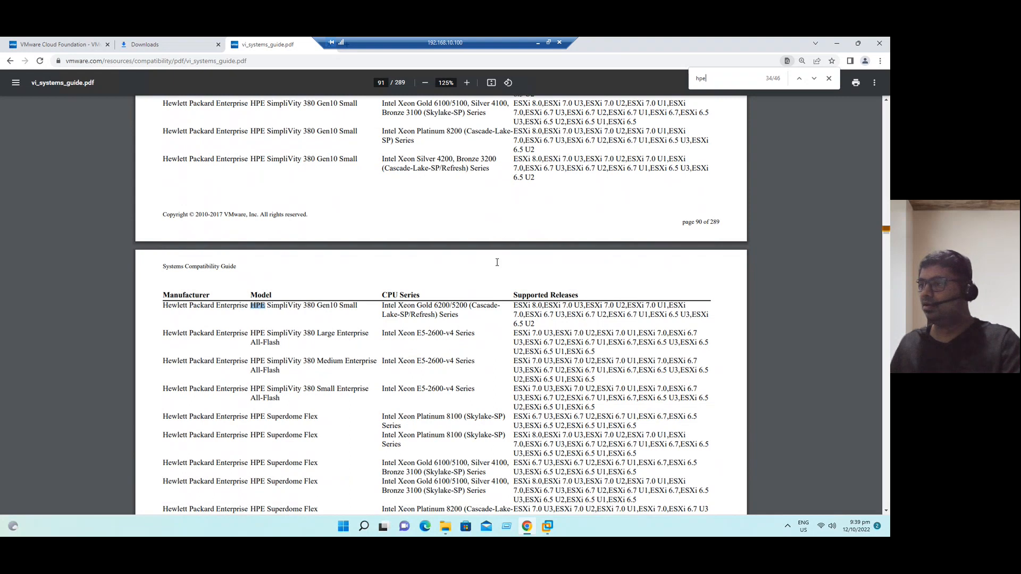
- Scroll to the ProLiant Gen10 rows and highlight the DL360 Gen10 model and its ESXi 8.0 support
{"action": "scroll", "coordinate": [349, 392], "scroll_direction": "down", "scroll_amount": 15}
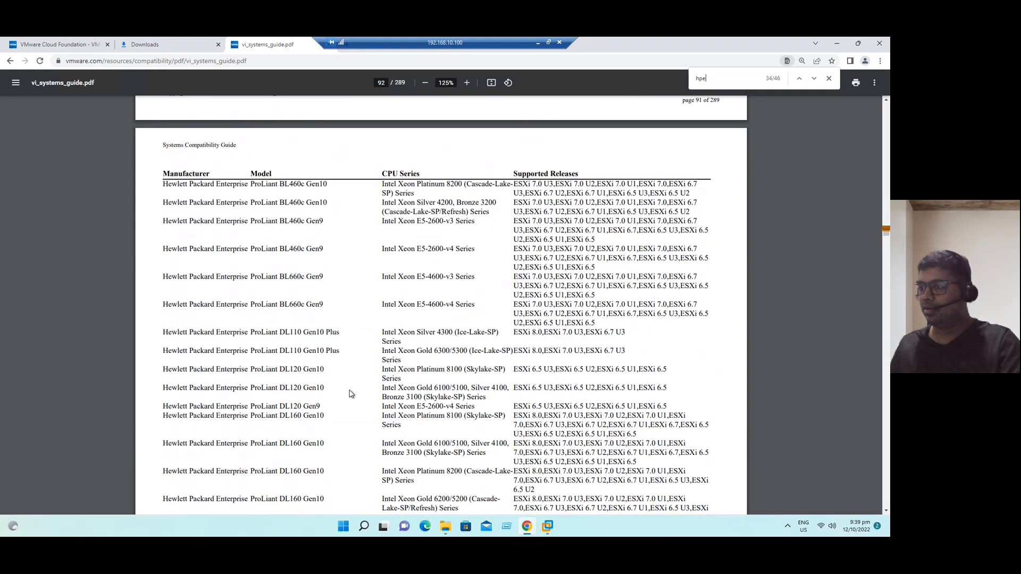
{"action": "scroll", "coordinate": [338, 403], "scroll_direction": "down", "scroll_amount": 3}
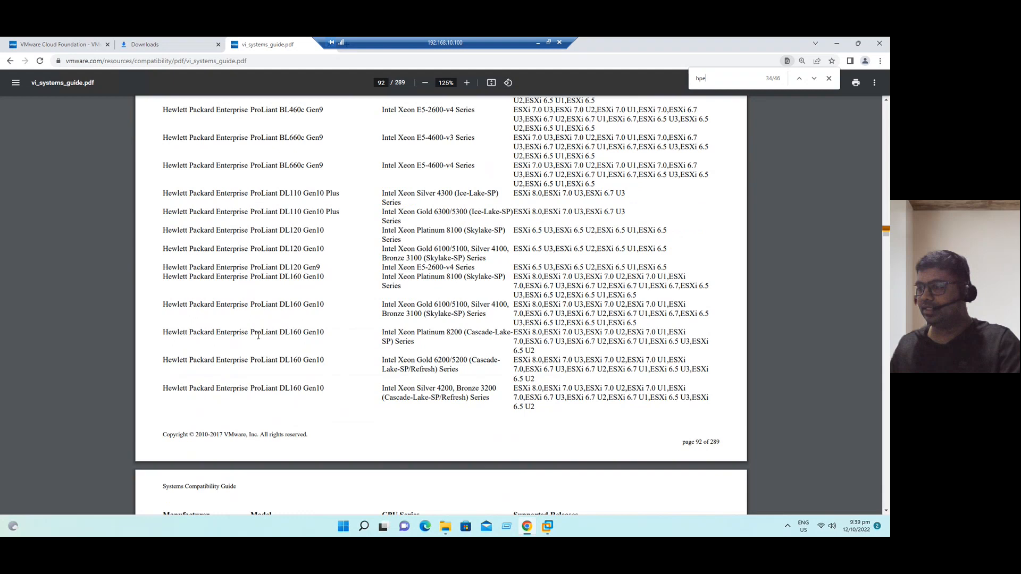
{"action": "scroll", "coordinate": [317, 388], "scroll_direction": "down", "scroll_amount": 3}
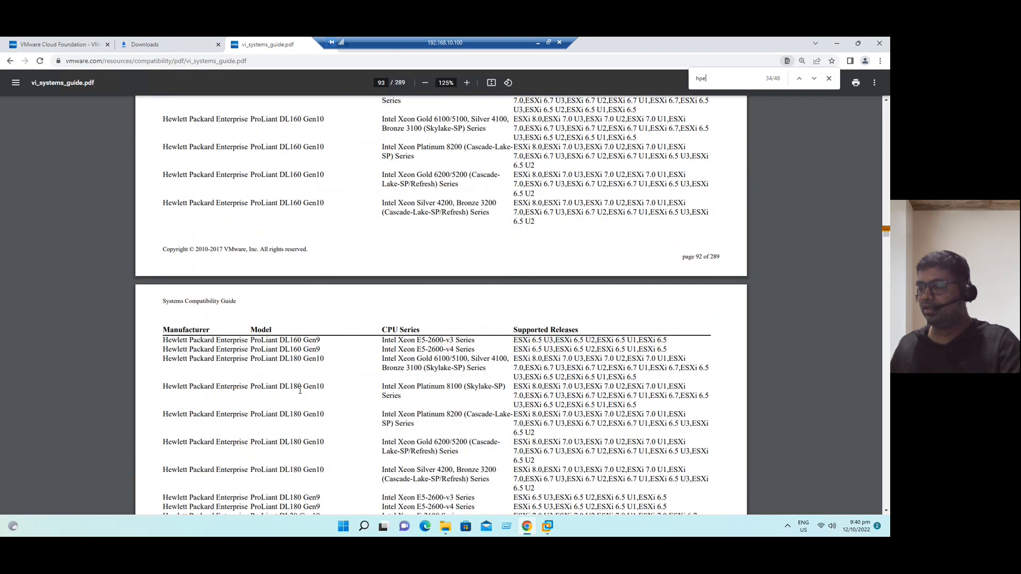
{"action": "scroll", "coordinate": [335, 384], "scroll_direction": "down", "scroll_amount": 12}
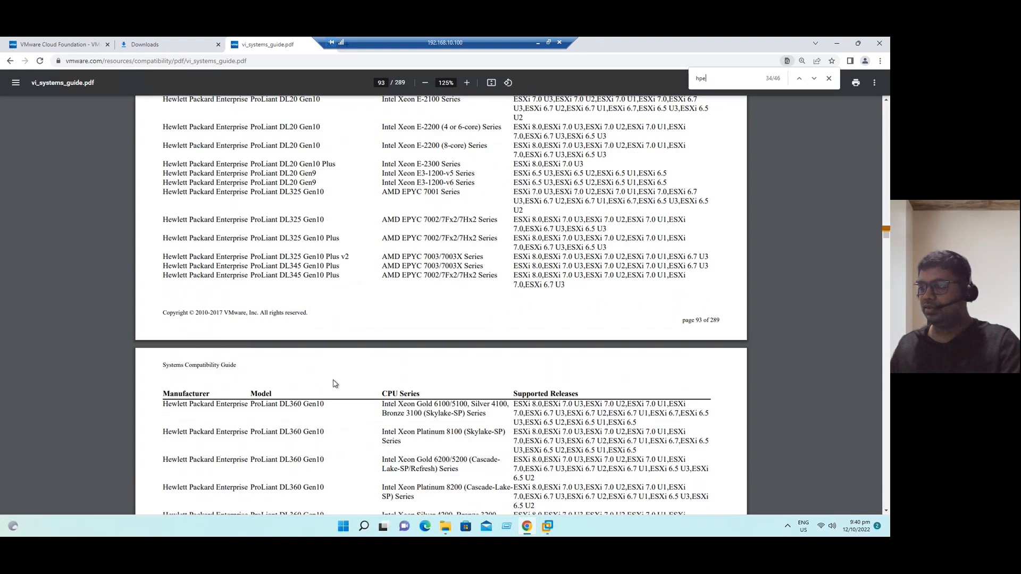
{"action": "scroll", "coordinate": [335, 384], "scroll_direction": "down", "scroll_amount": 5}
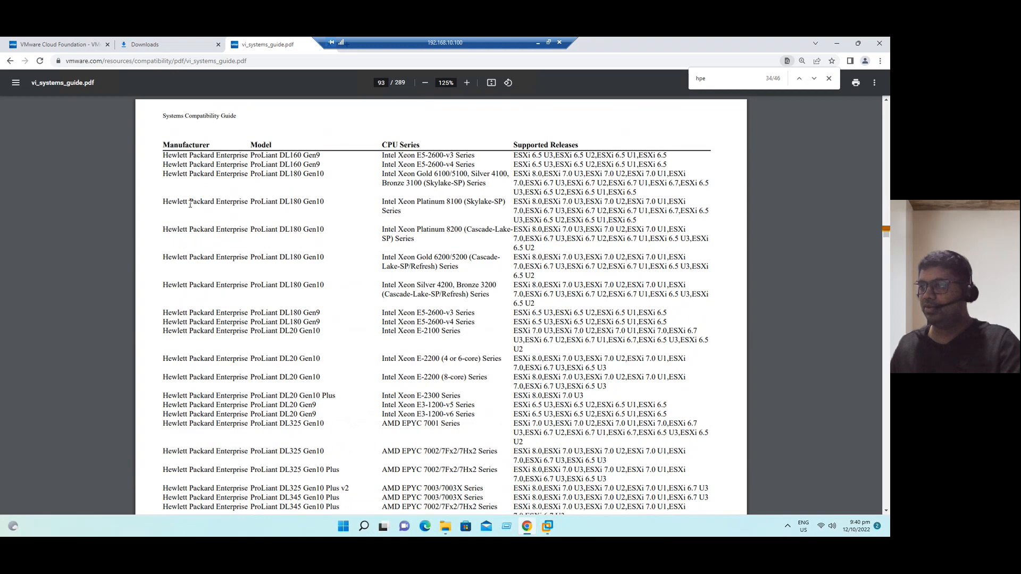
{"action": "left_click_drag", "start_coordinate": [167, 202], "coordinate": [274, 205]}
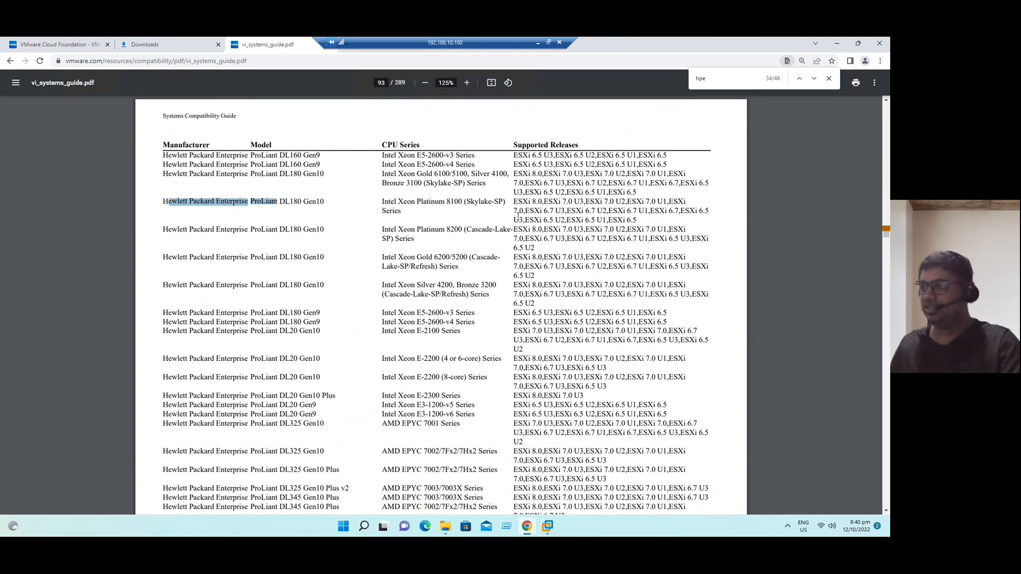
{"action": "scroll", "coordinate": [357, 343], "scroll_direction": "down", "scroll_amount": 6}
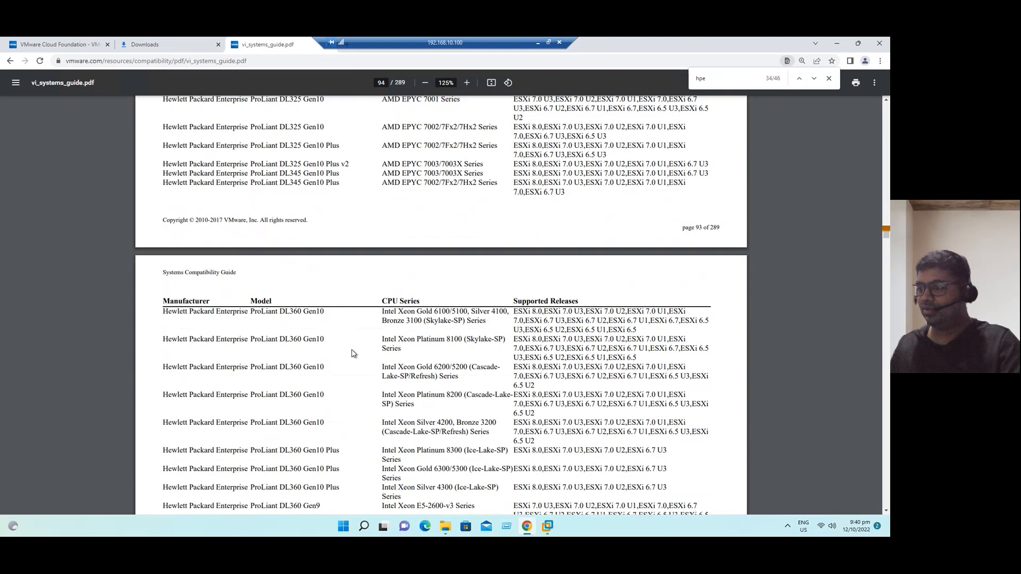
{"action": "scroll", "coordinate": [329, 364], "scroll_direction": "down", "scroll_amount": 2}
{"action": "left_click_drag", "start_coordinate": [281, 273], "coordinate": [325, 274]}
{"action": "scroll", "coordinate": [307, 365], "scroll_direction": "down", "scroll_amount": 3}
{"action": "left_click_drag", "start_coordinate": [280, 357], "coordinate": [318, 360]}
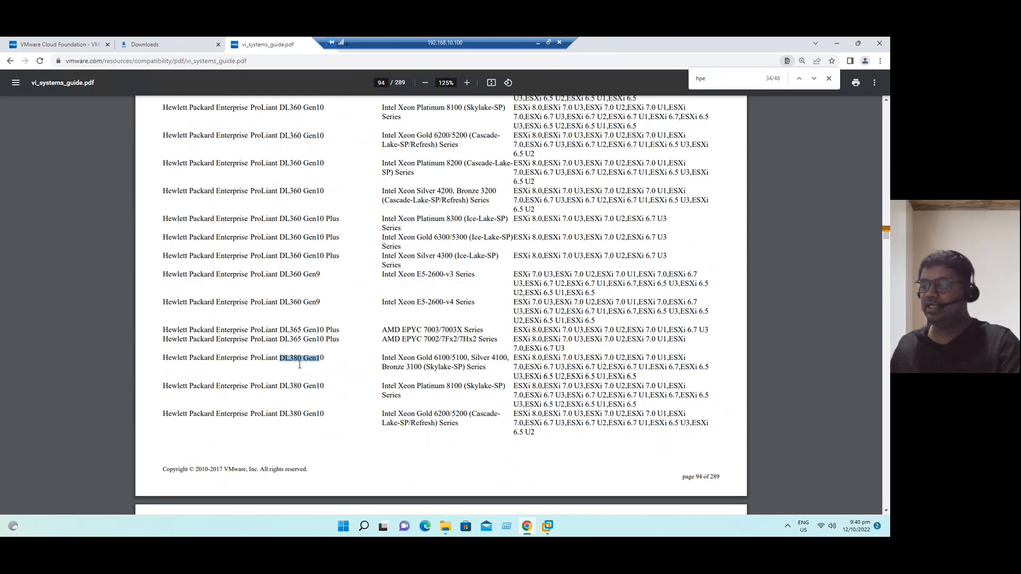
{"action": "left_click_drag", "start_coordinate": [515, 358], "coordinate": [543, 357]}
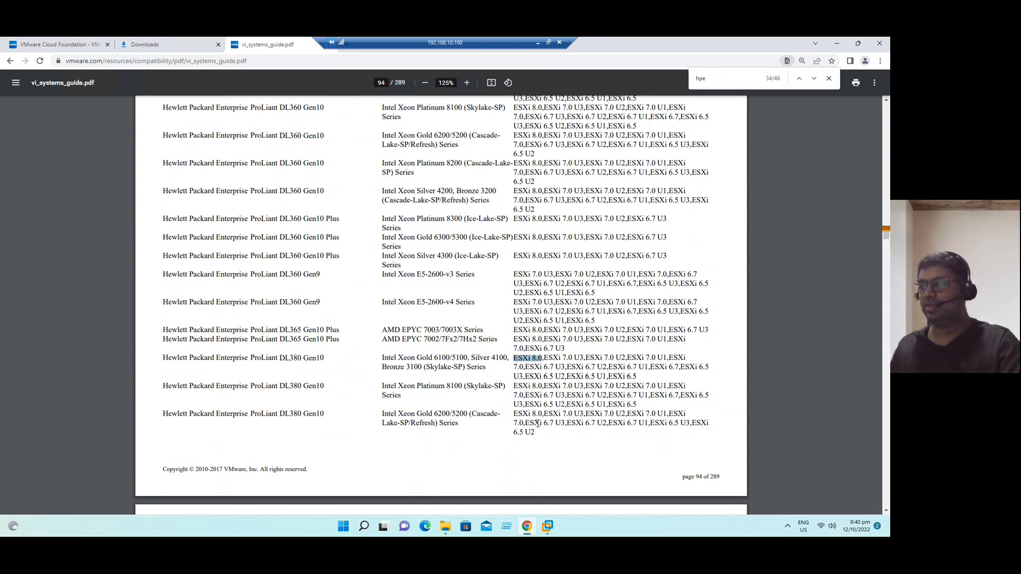
{"action": "scroll", "coordinate": [392, 385], "scroll_direction": "down", "scroll_amount": 2}
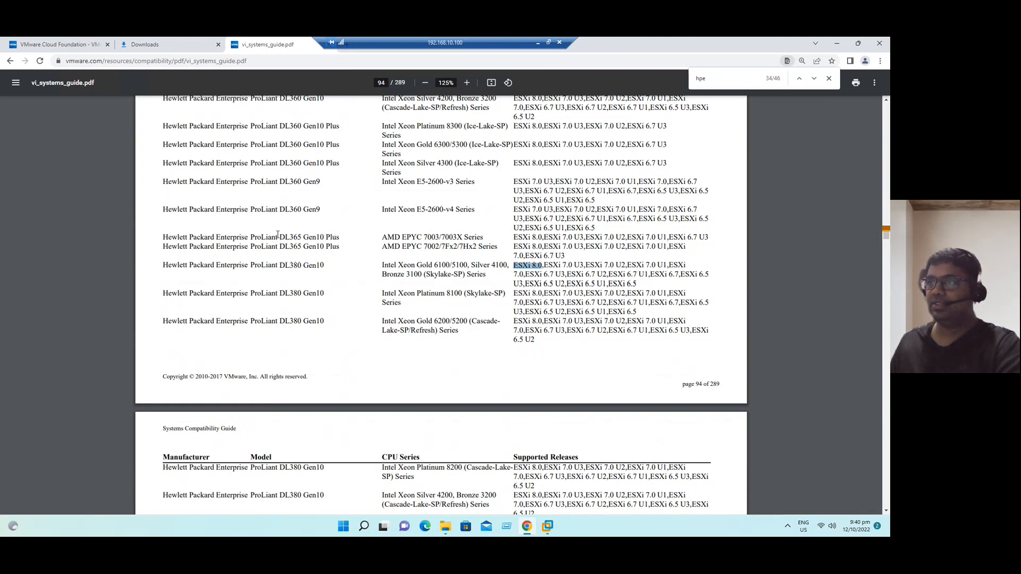
- Highlight the DL380 Gen10 model, its Xeon Gold CPU series, and ESXi 8.0 support
{"action": "left_click", "coordinate": [545, 267]}
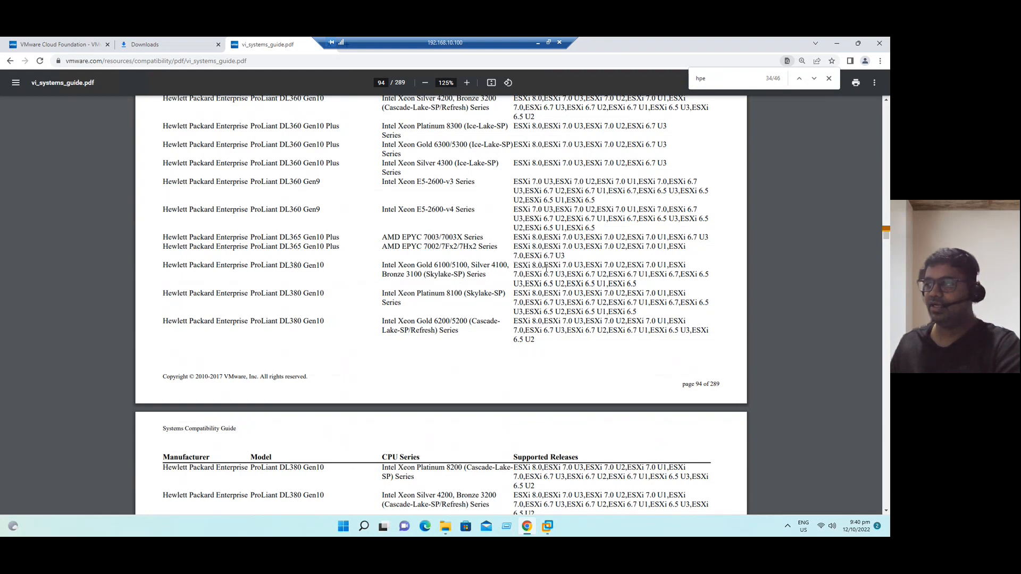
{"action": "left_click_drag", "start_coordinate": [541, 266], "coordinate": [512, 270]}
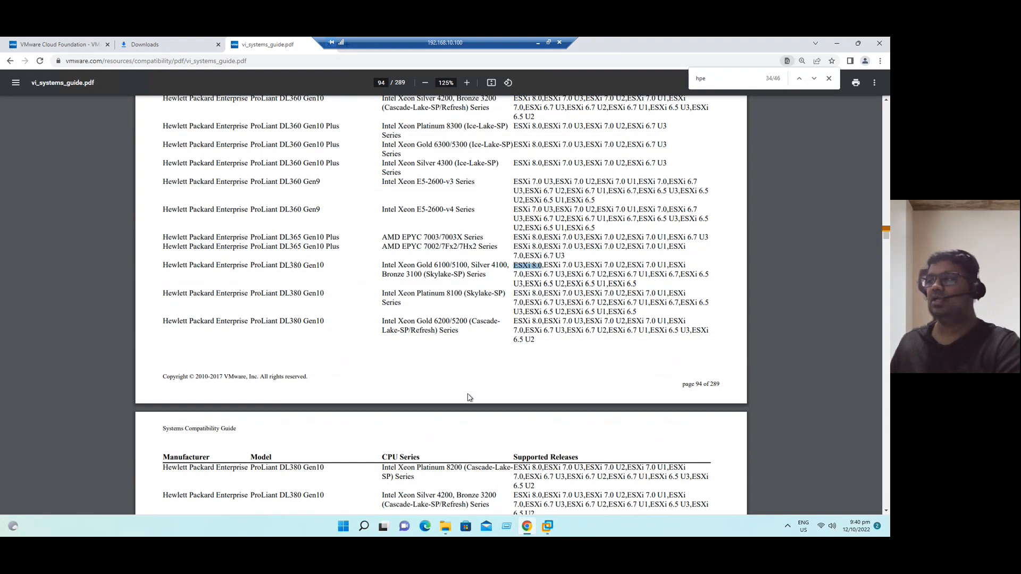
{"action": "left_click_drag", "start_coordinate": [266, 271], "coordinate": [307, 268]}
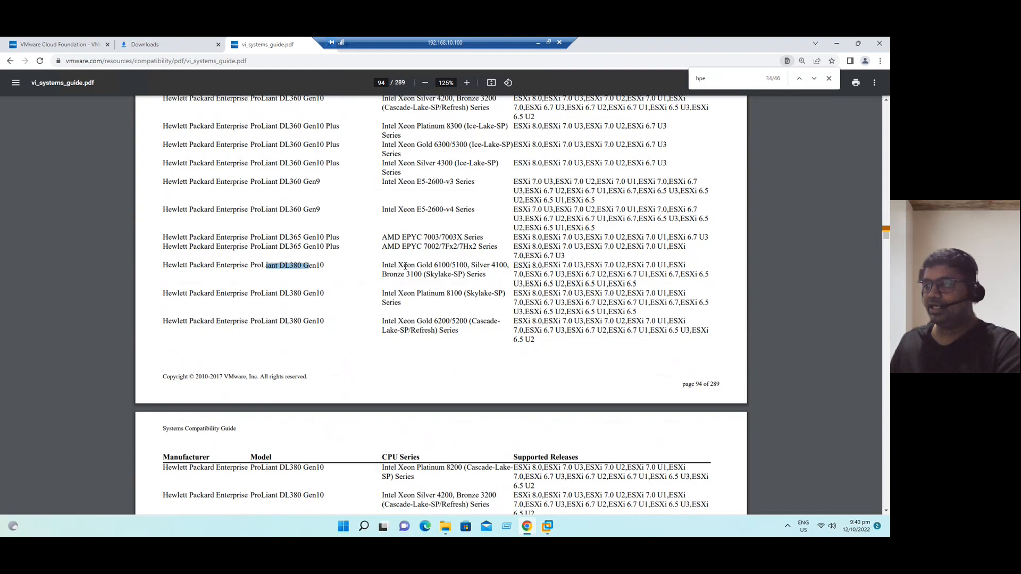
{"action": "mouse_move", "coordinate": [398, 265]}
{"action": "left_mouse_down"}
{"action": "mouse_move", "coordinate": [432, 262]}
{"action": "mouse_move", "coordinate": [433, 292]}
{"action": "mouse_move", "coordinate": [437, 265]}
{"action": "mouse_move", "coordinate": [404, 266]}
{"action": "left_mouse_up"}
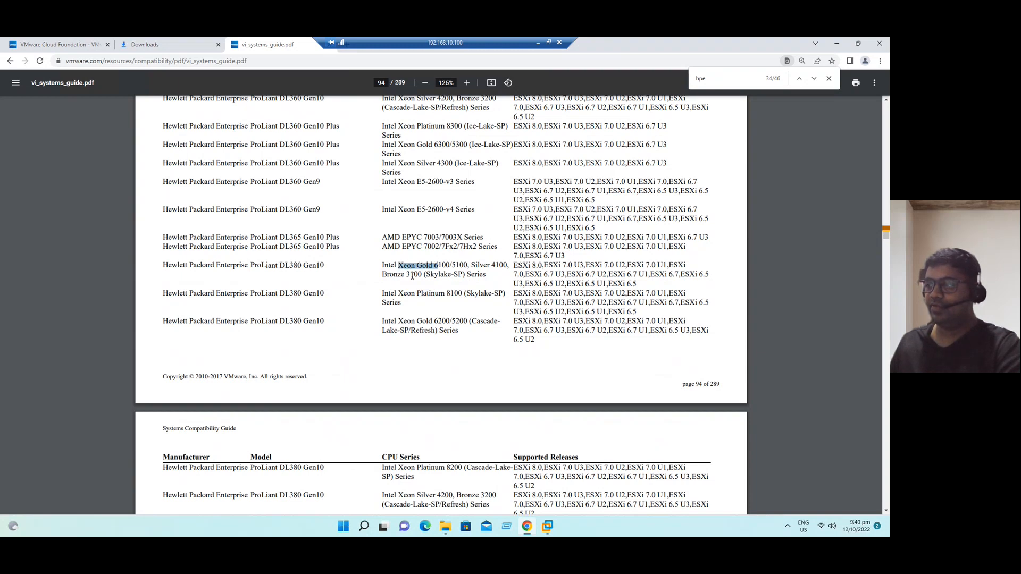
{"action": "left_click_drag", "start_coordinate": [515, 263], "coordinate": [552, 264]}
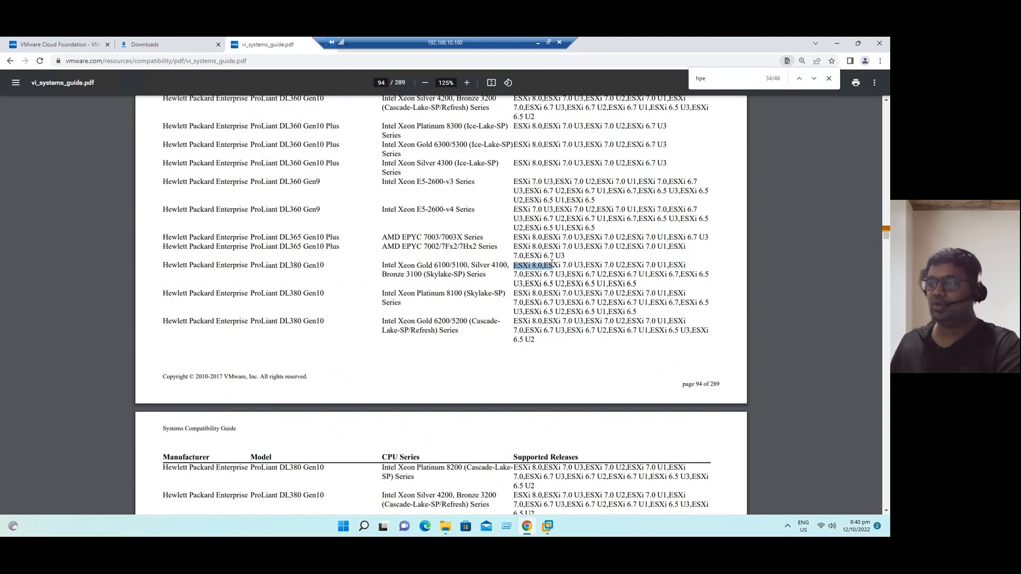
{"action": "scroll", "coordinate": [375, 345], "scroll_direction": "down", "scroll_amount": 5}
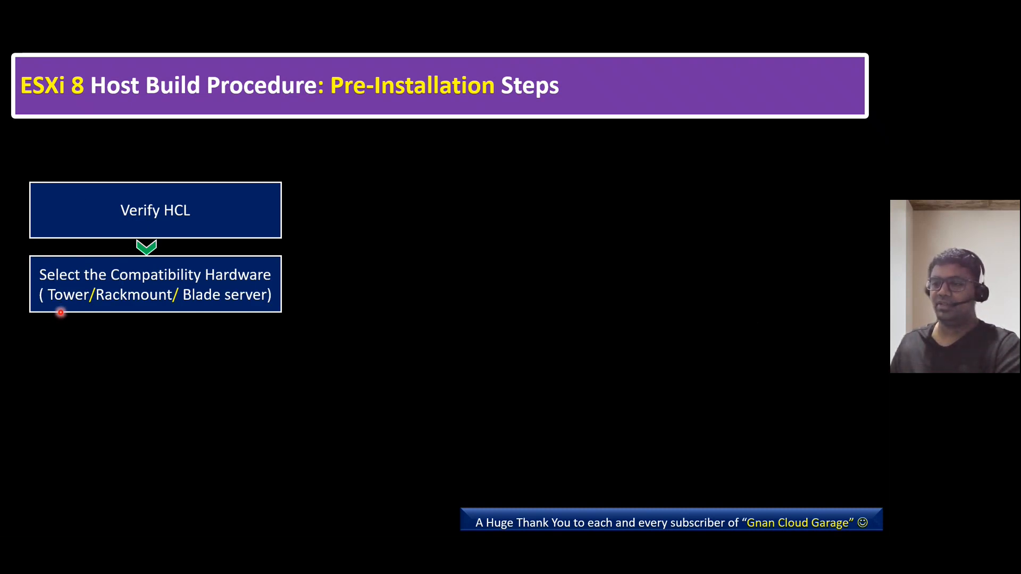
- Advance the slide to show the third step: 'Do the Server Cabling work With help of the Vendor'
{"action": "left_click", "coordinate": [213, 320]}
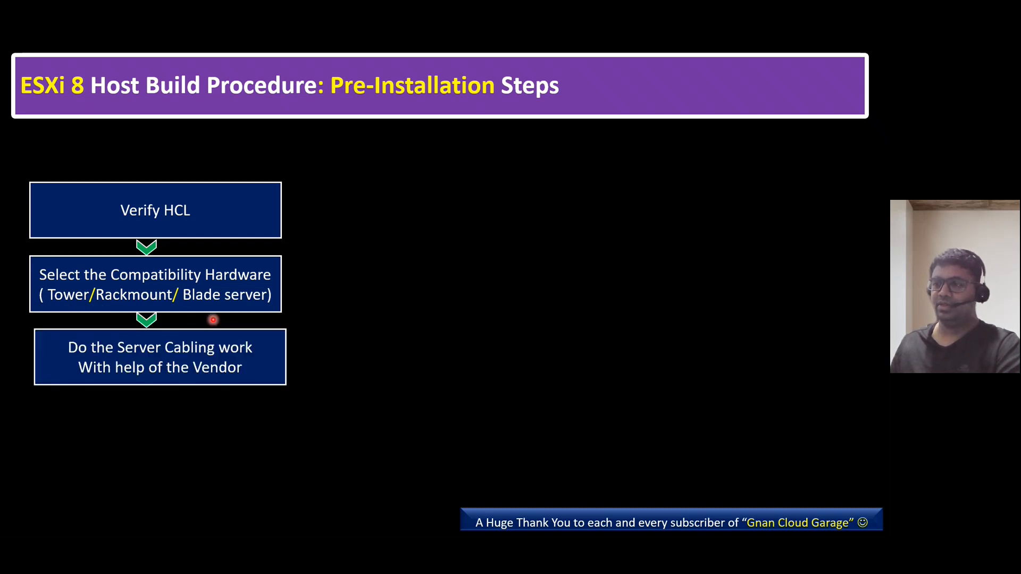
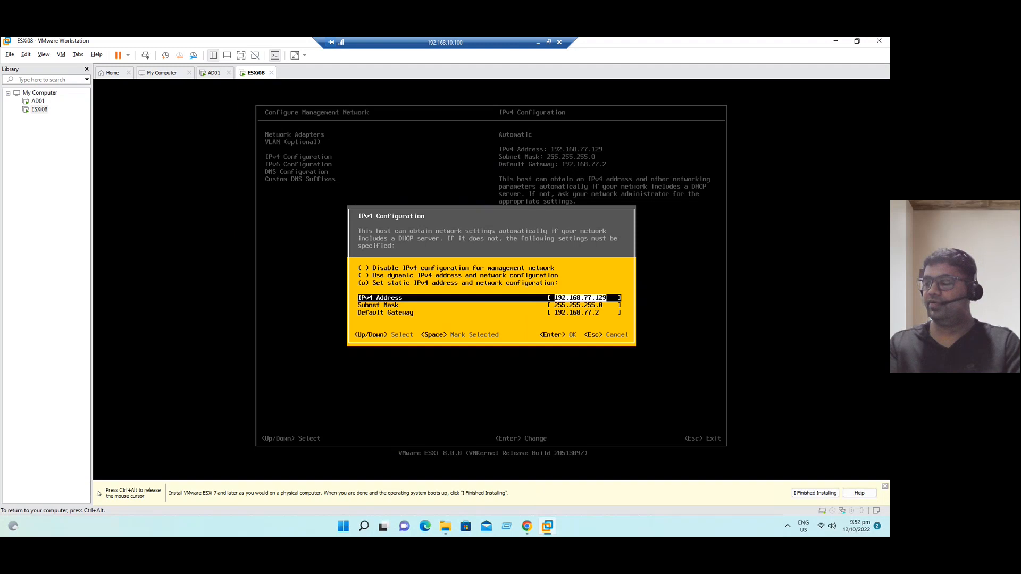
- Set ESXi08's static IPv4 address to 192.168.10.8 with default gateway 192.168.10.1
{"action": "type", "text": "192."}
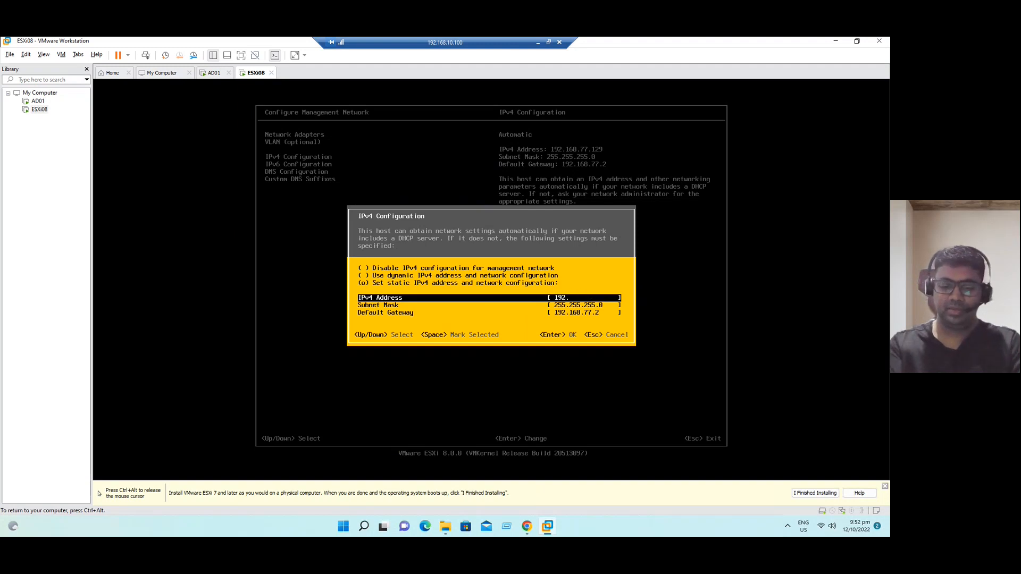
{"action": "type", "text": "168.10.8"}
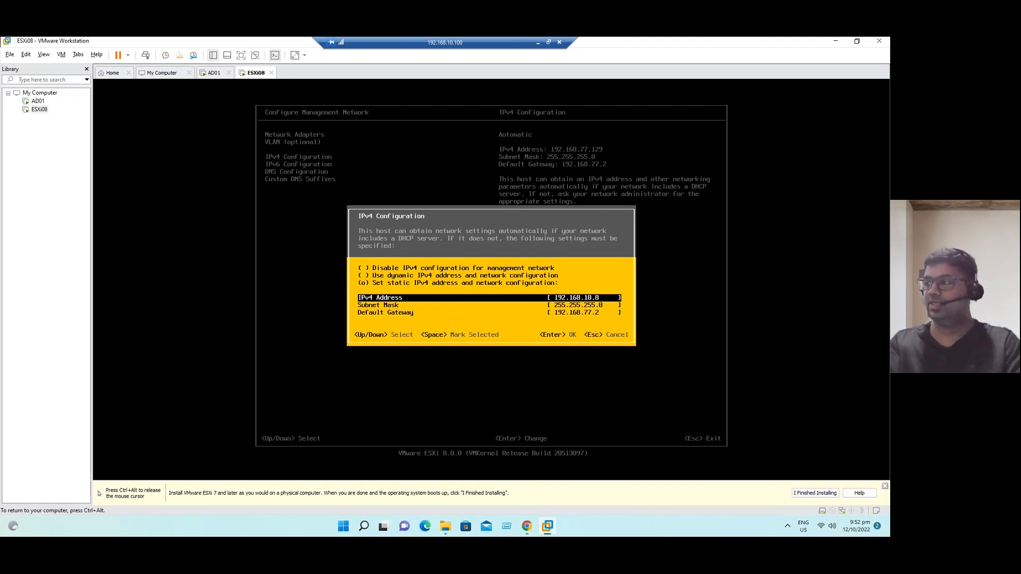
{"action": "key", "text": "Down"}
{"action": "key", "text": "Down"}
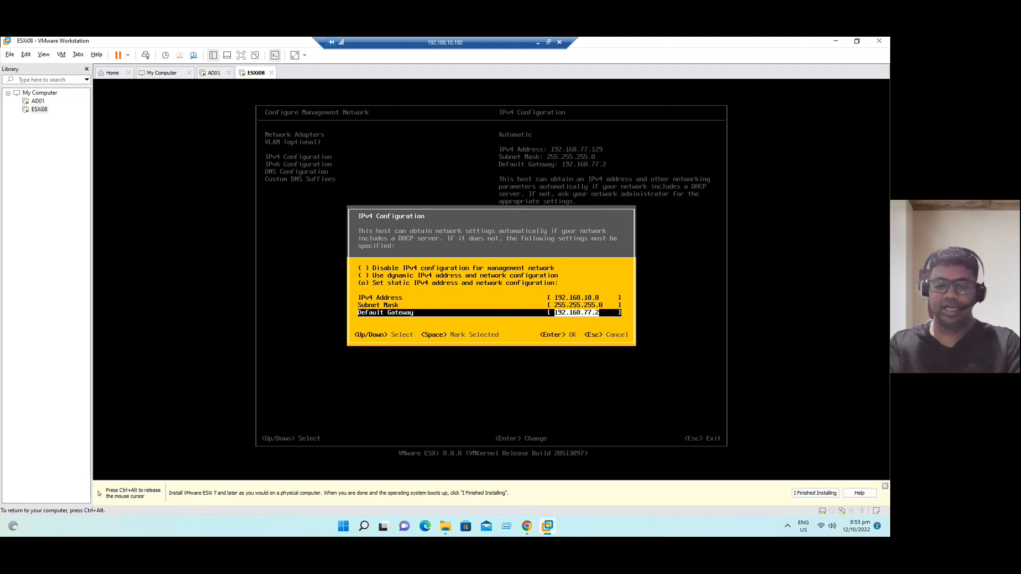
{"action": "type", "text": "192.168"}
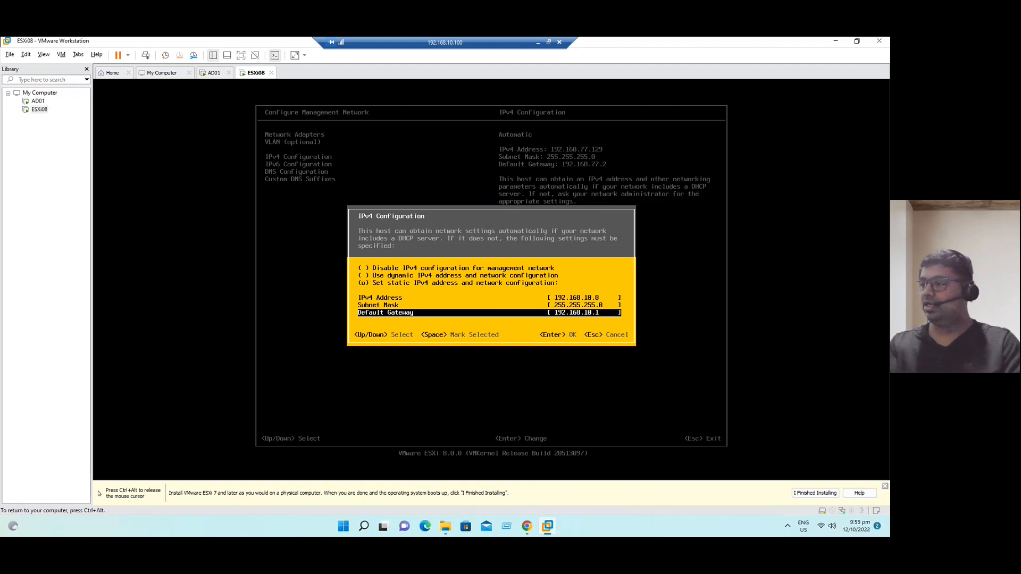
{"action": "key", "text": "Return"}
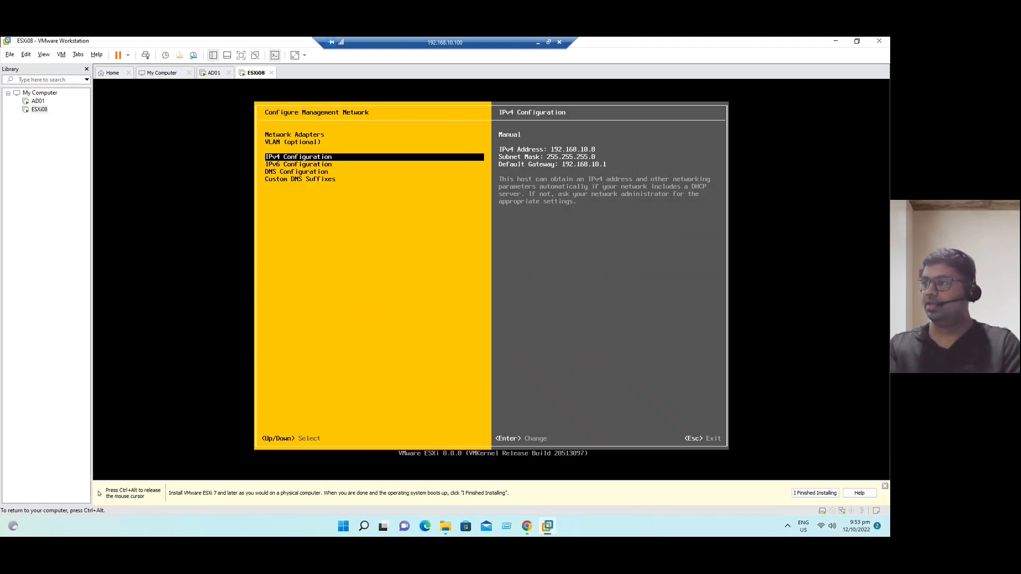
- Choose manual DNS server entries in DNS Configuration, then switch over to the AD01 machine
{"action": "key", "text": "Down"}
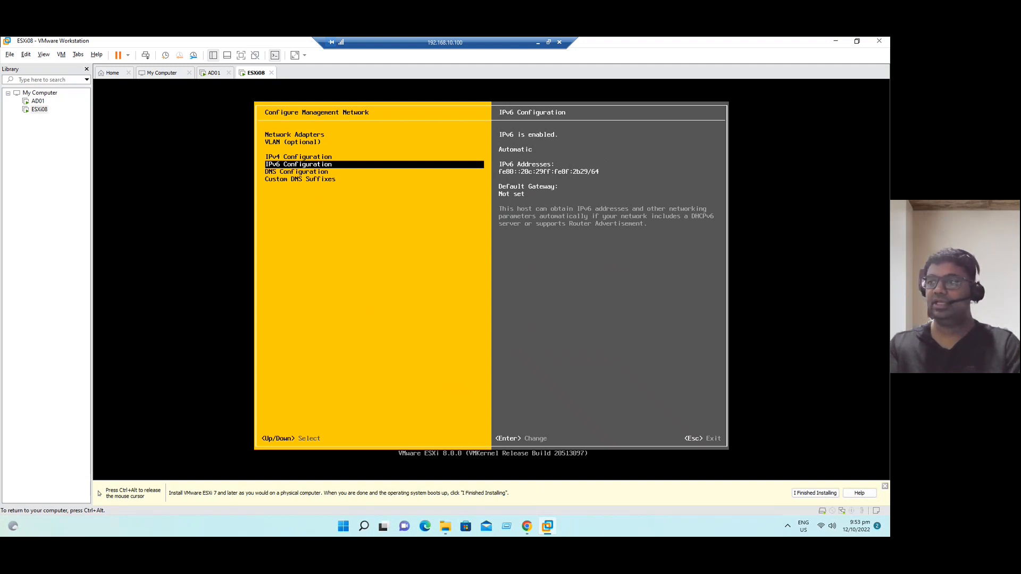
{"action": "key", "text": "Down"}
{"action": "key", "text": "Return"}
{"action": "key", "text": "Down"}
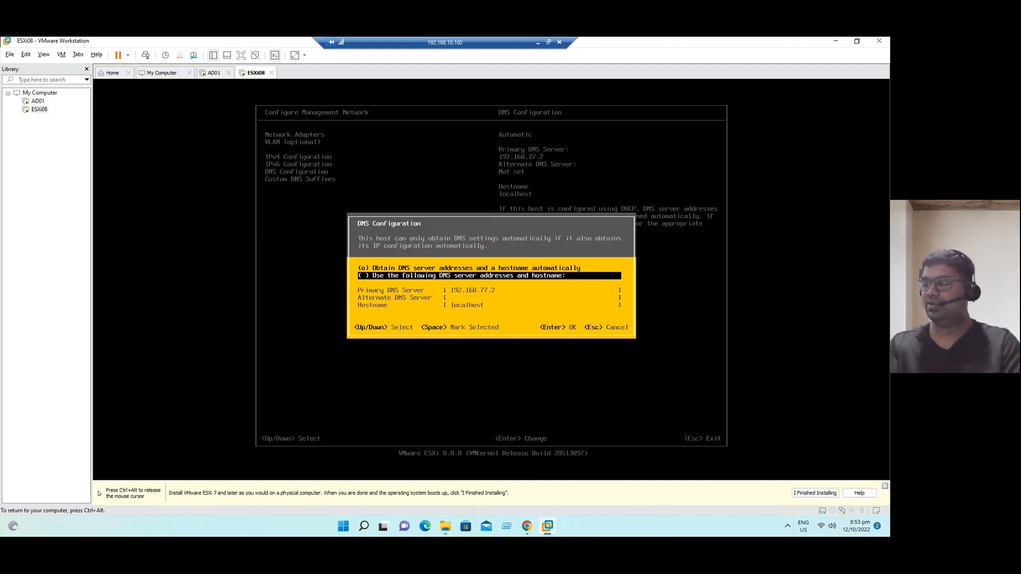
{"action": "key", "text": "space"}
{"action": "key", "text": "Down"}
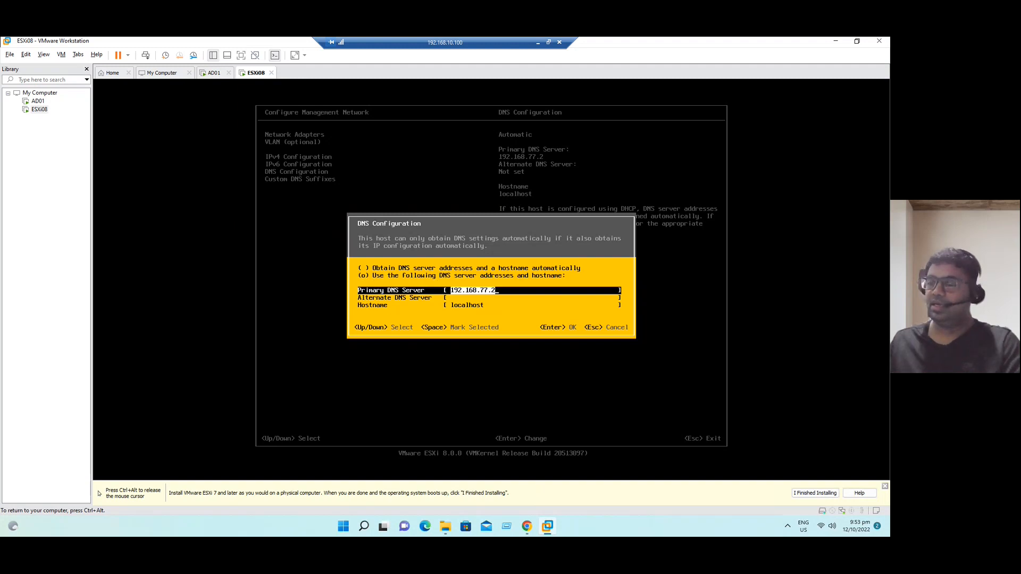
{"action": "key", "text": "ctrl+alt"}
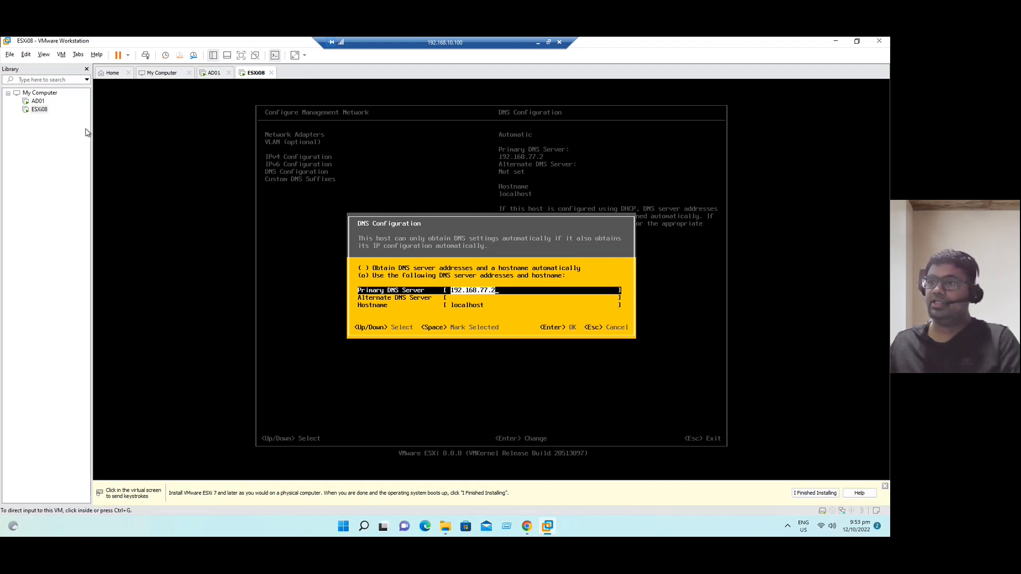
{"action": "left_click", "coordinate": [38, 101]}
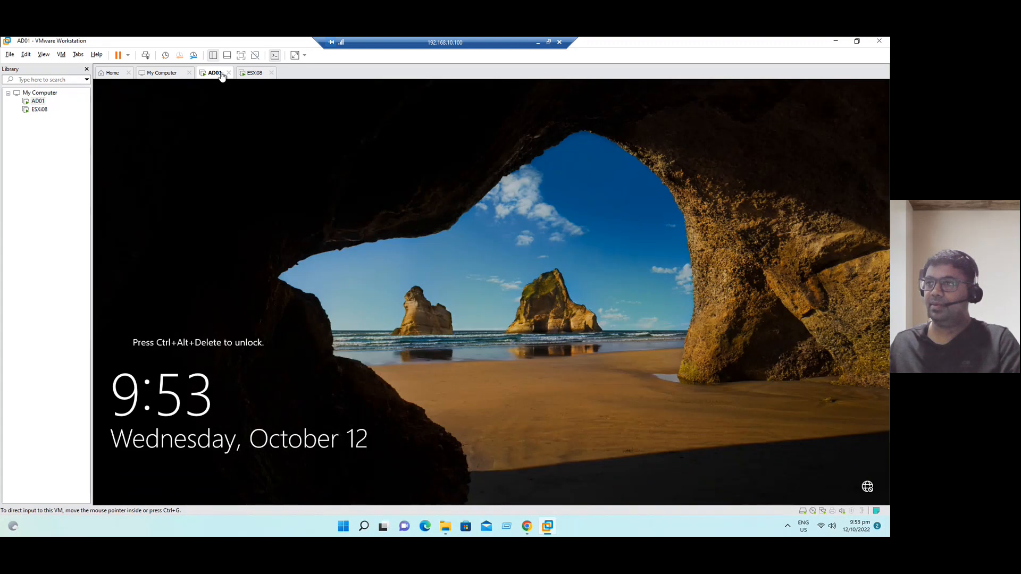
- Unlock AD01 with Send Ctrl+Alt+Del and the administrator password
{"action": "right_click", "coordinate": [218, 73]}
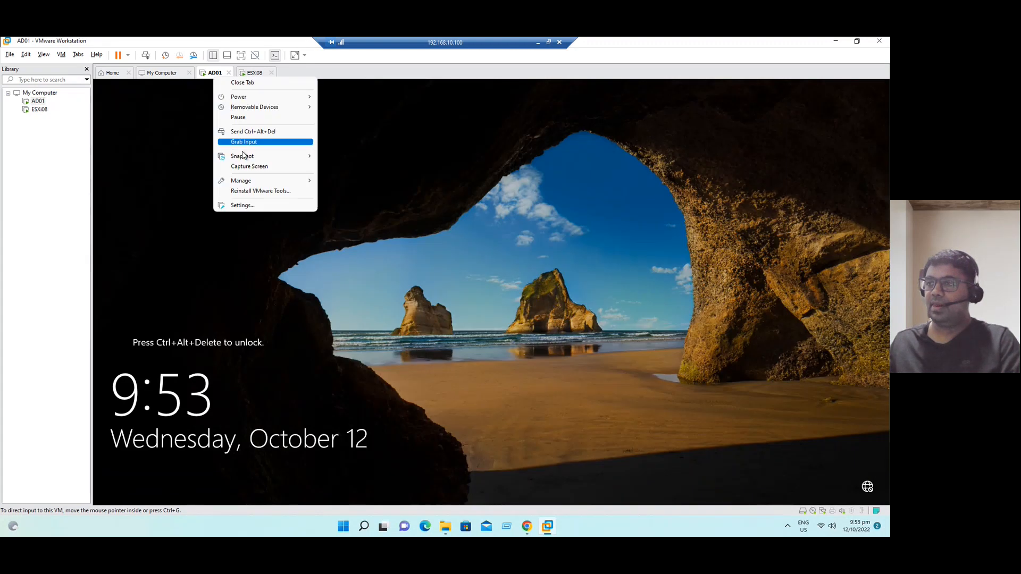
{"action": "left_click", "coordinate": [252, 131]}
{"action": "type", "text": "••••••"}
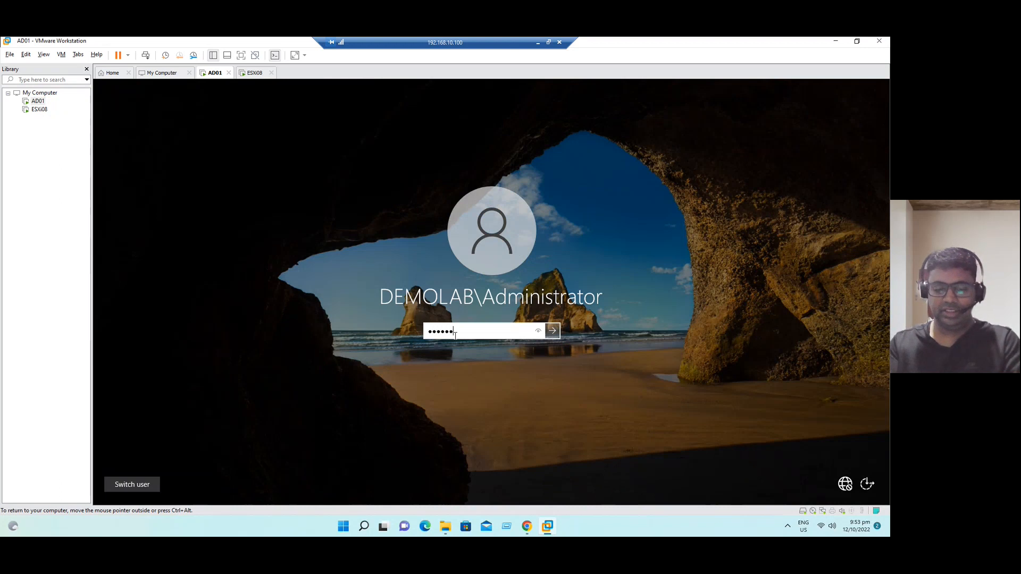
{"action": "type", "text": "•••"}
{"action": "key", "text": "Return"}
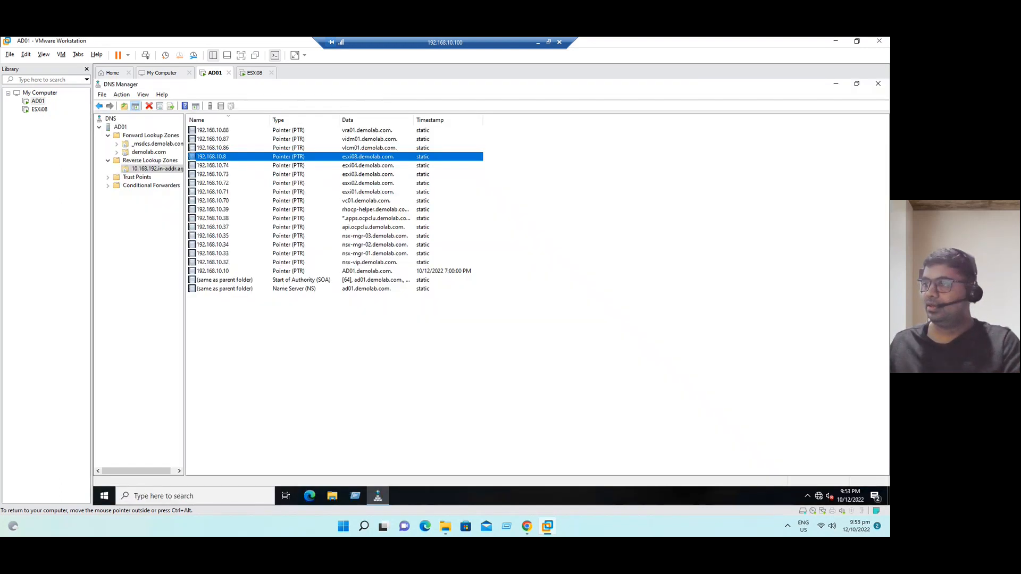
- Run ipconfig in a command prompt to confirm AD01 is 192.168.10.10, then return to ESXi08
{"action": "left_click", "coordinate": [354, 497]}
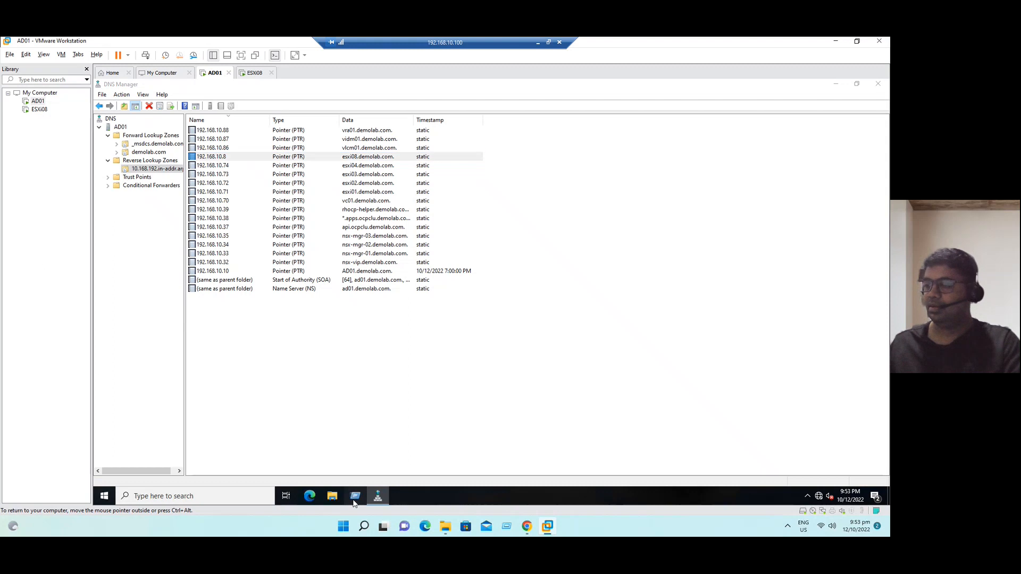
{"action": "type", "text": "cmd"}
{"action": "key", "text": "Return"}
{"action": "type", "text": "ipconfig"}
{"action": "key", "text": "Return"}
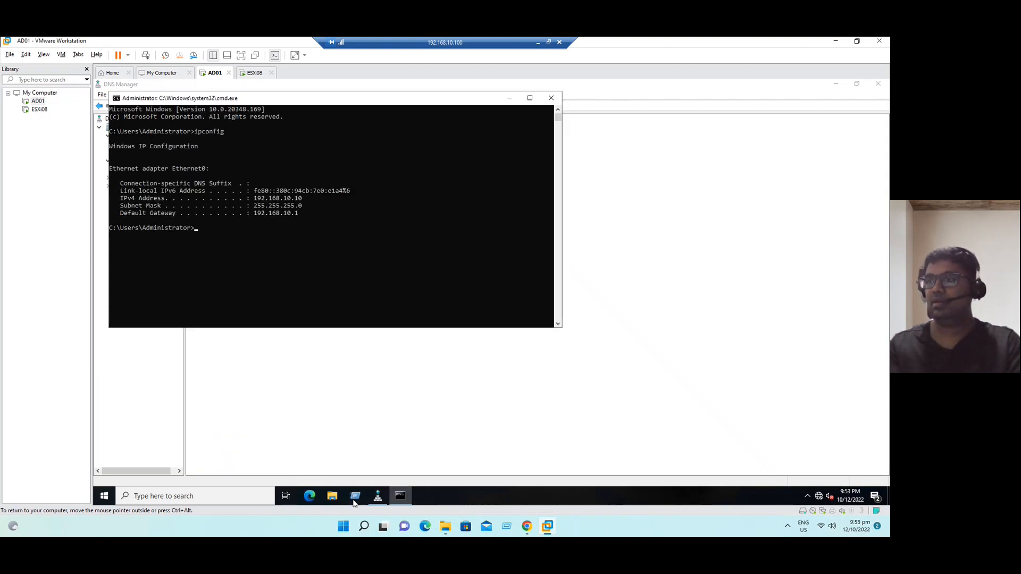
{"action": "left_click", "coordinate": [39, 109]}
{"action": "key", "text": "BackSpace"}
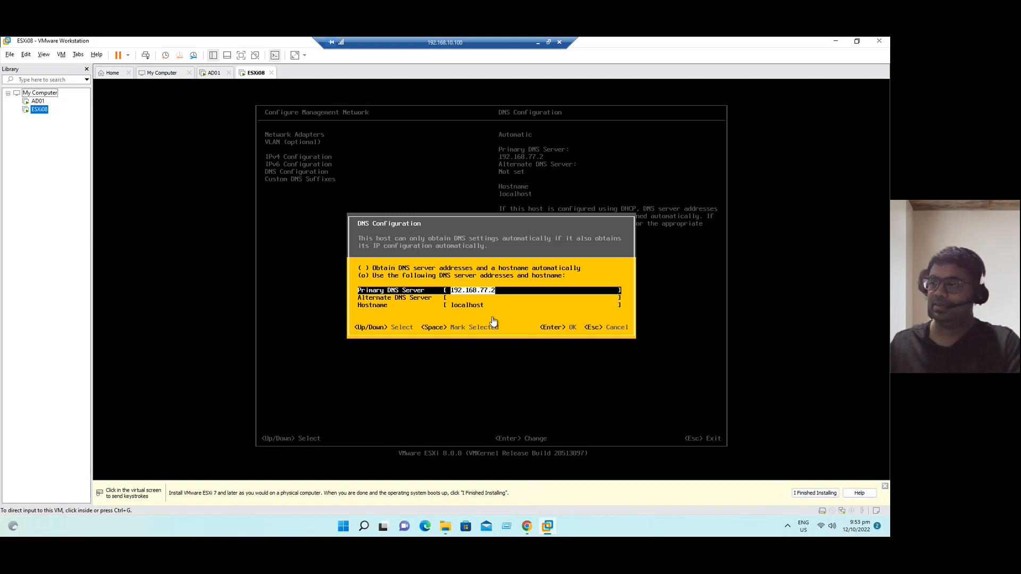
- Set ESXi08's primary DNS server to 192.168.10.10 and its hostname to esxi08
{"action": "left_click", "coordinate": [494, 321]}
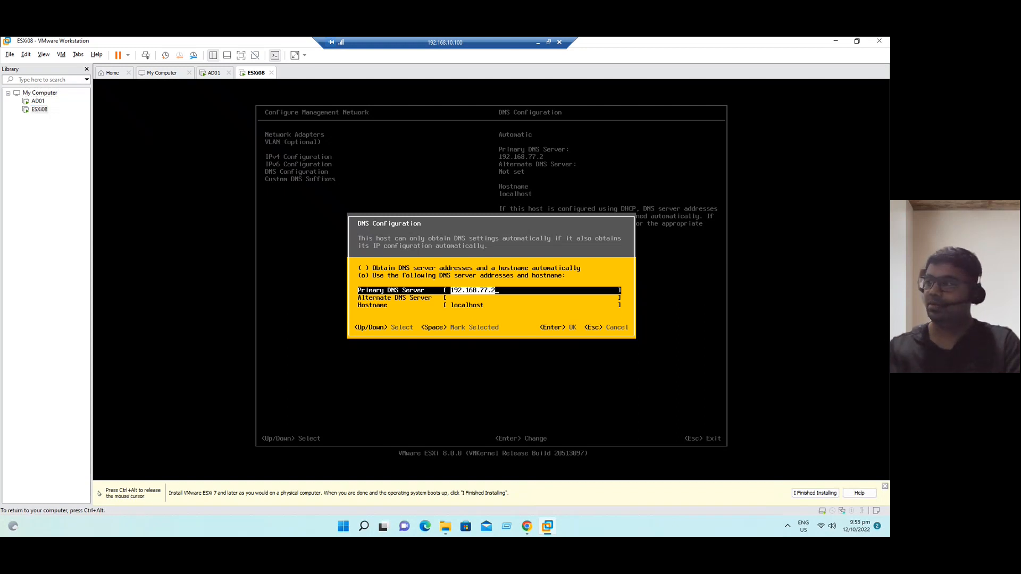
{"action": "key", "text": "BackSpace"}
{"action": "key", "text": "BackSpace"}
{"action": "key", "text": "BackSpace"}
{"action": "key", "text": "BackSpace"}
{"action": "key", "text": "BackSpace"}
{"action": "key", "text": "BackSpace"}
{"action": "key", "text": "BackSpace"}
{"action": "key", "text": "BackSpace"}
{"action": "key", "text": "BackSpace"}
{"action": "key", "text": "BackSpace"}
{"action": "key", "text": "BackSpace"}
{"action": "key", "text": "BackSpace"}
{"action": "type", "text": "192."}
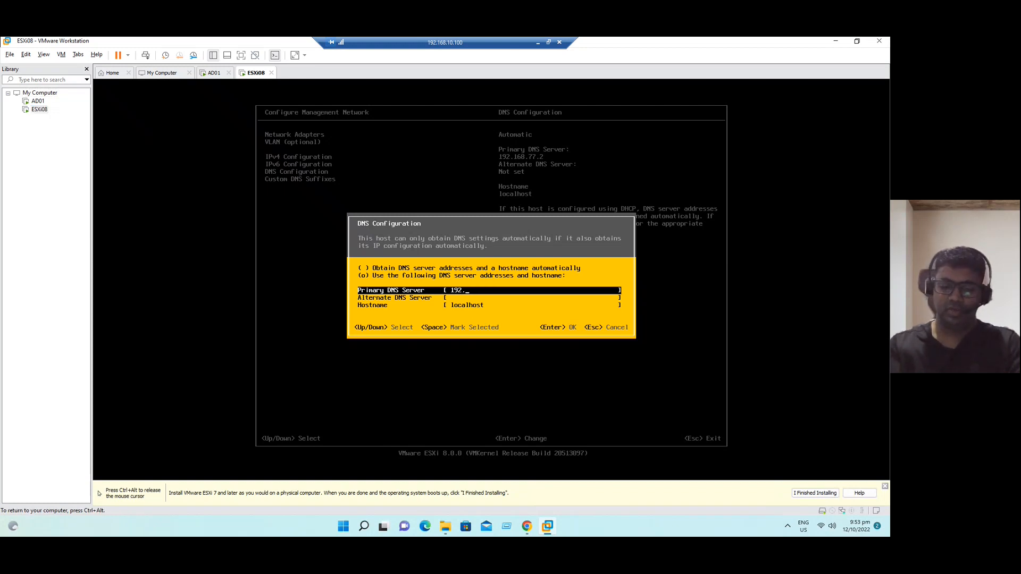
{"action": "type", "text": "168.10.10"}
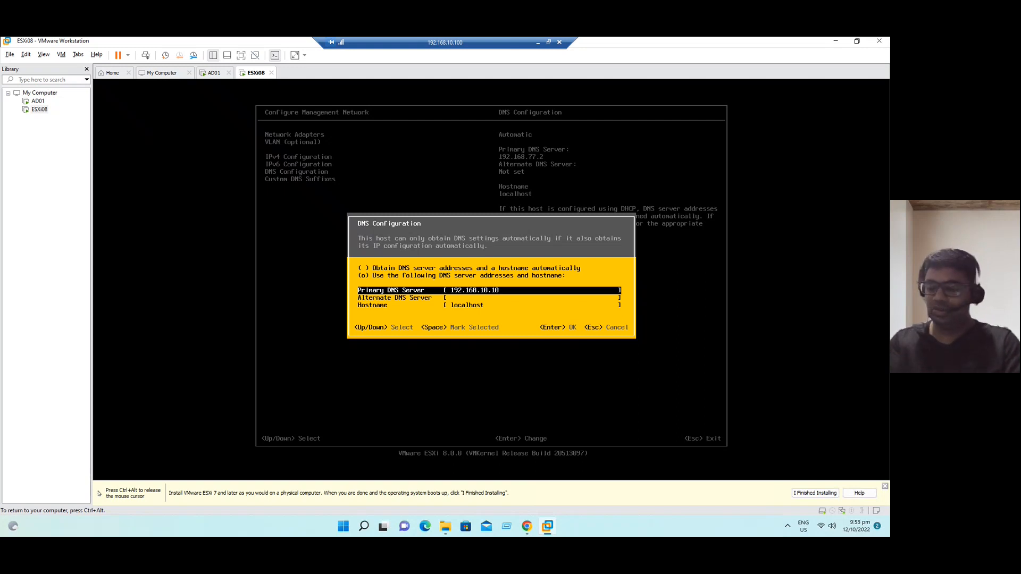
{"action": "key", "text": "Down"}
{"action": "key", "text": "Down"}
{"action": "key", "text": "BackSpace"}
{"action": "type", "text": "esxi08"}
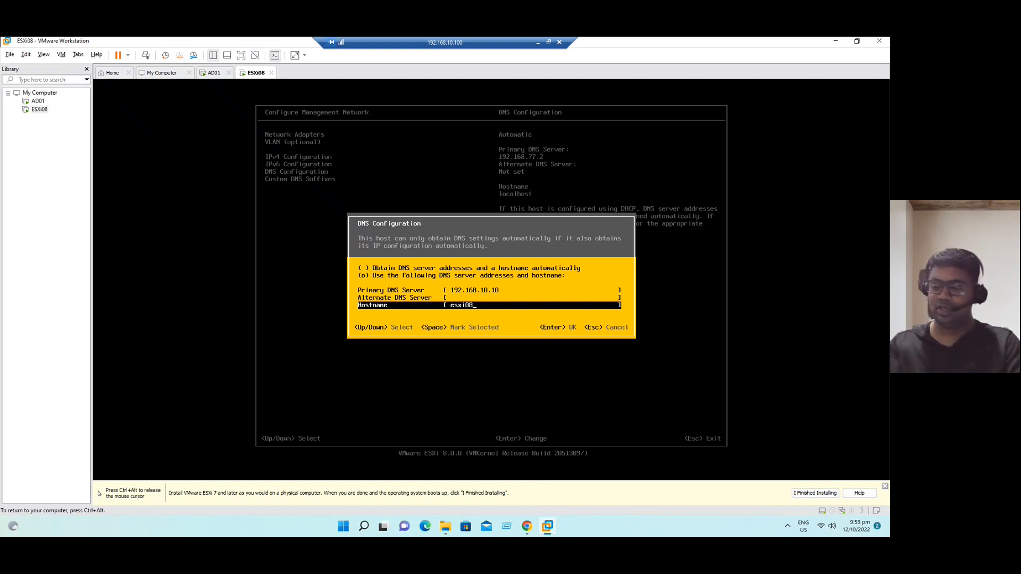
{"action": "key", "text": "Return"}
- Replace the custom DNS suffix localdomain with demolab.com
{"action": "key", "text": "Down"}
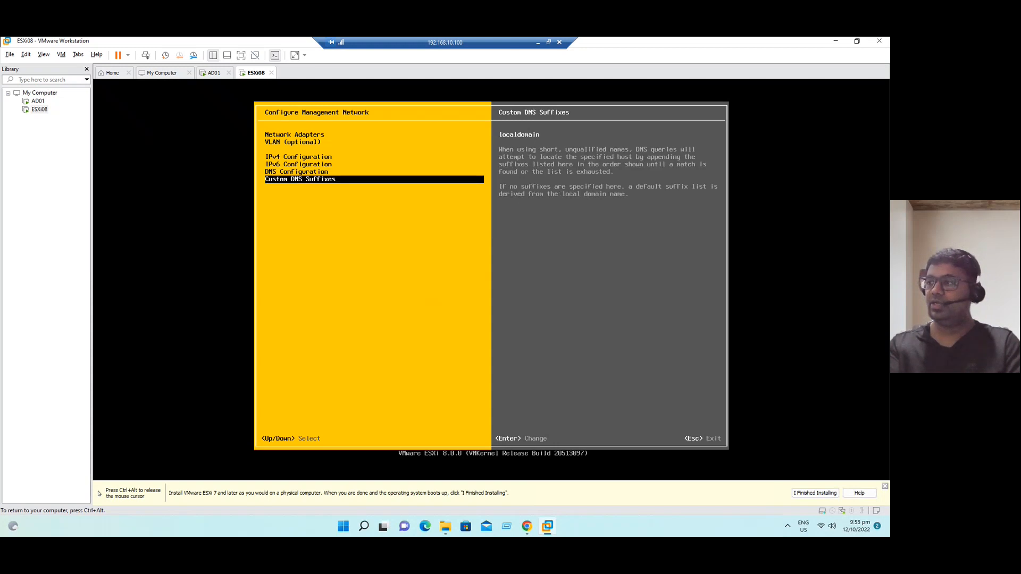
{"action": "key", "text": "Return"}
{"action": "key", "text": "BackSpace"}
{"action": "type", "text": "demolab.com"}
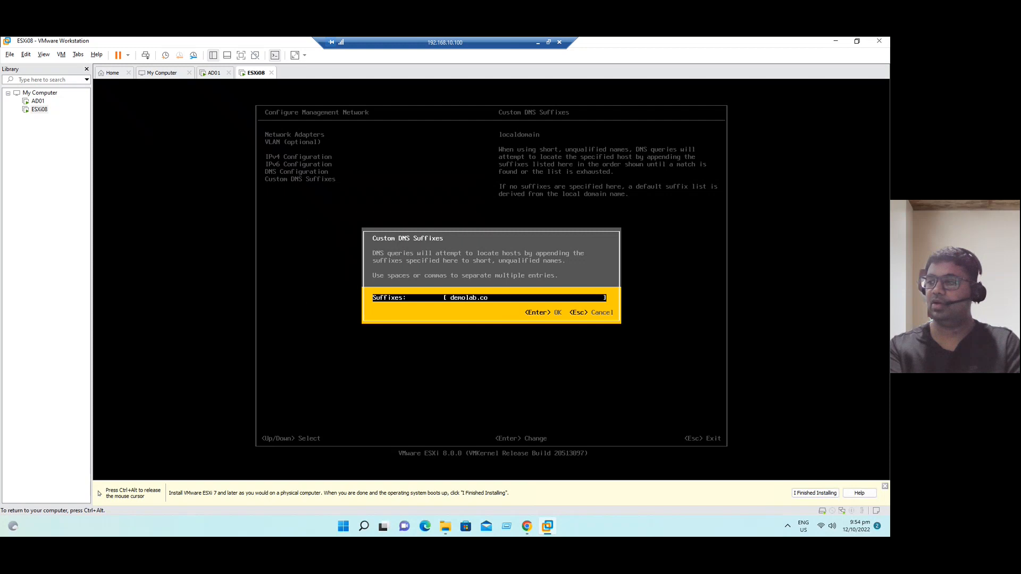
{"action": "key", "text": "Return"}
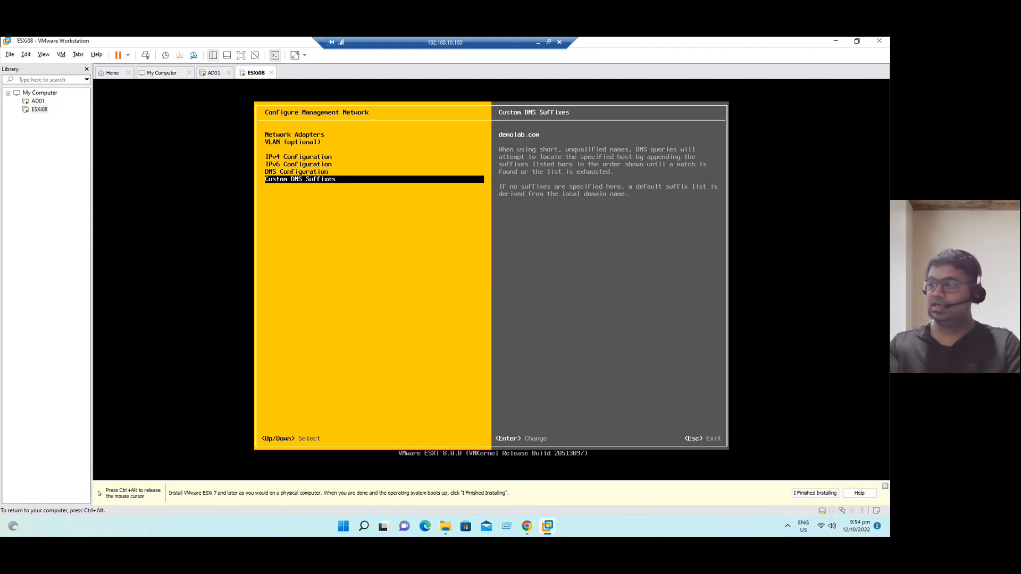
{"action": "key", "text": "Return"}
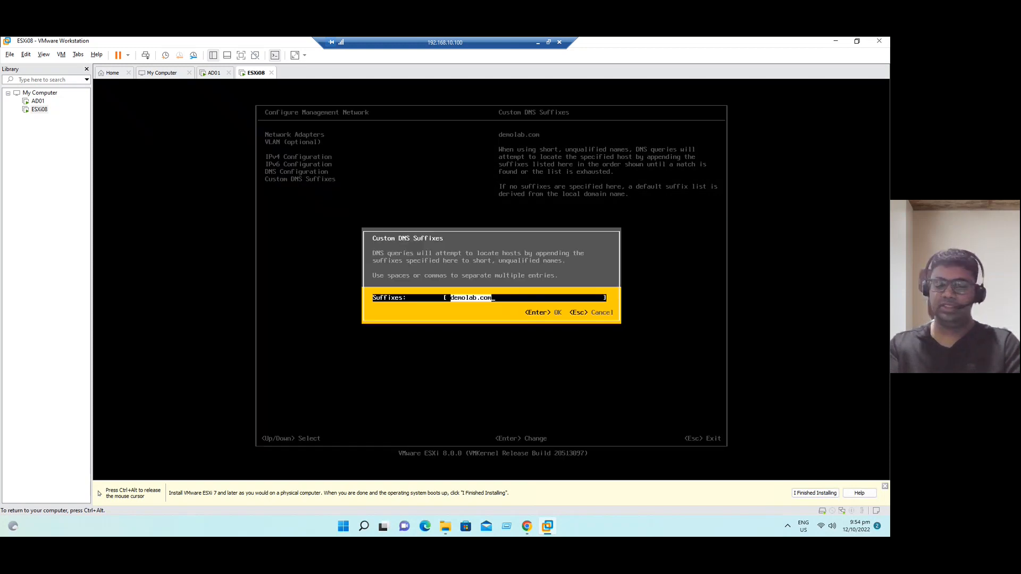
{"action": "key", "text": "Return"}
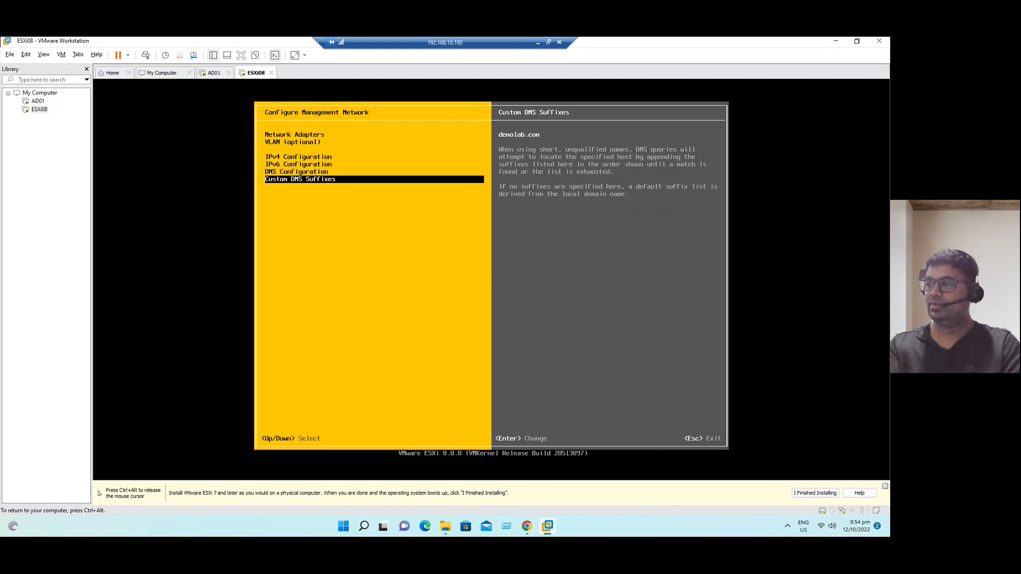
- Exit to the console welcome screen showing 192.168.10.8, release the VM, and open Run
{"action": "key", "text": "Escape"}
{"action": "key", "text": "y"}
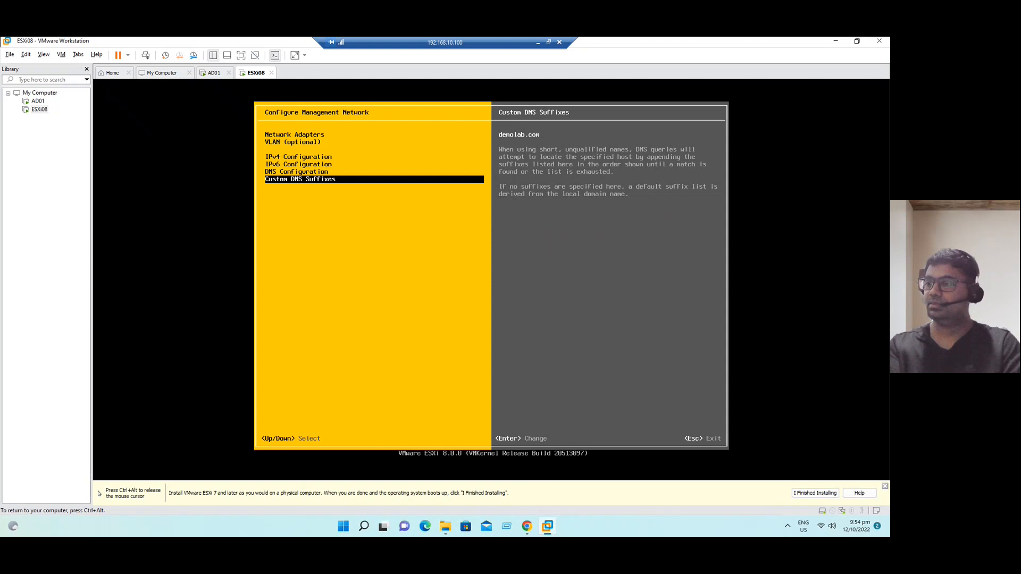
{"action": "key", "text": "Escape"}
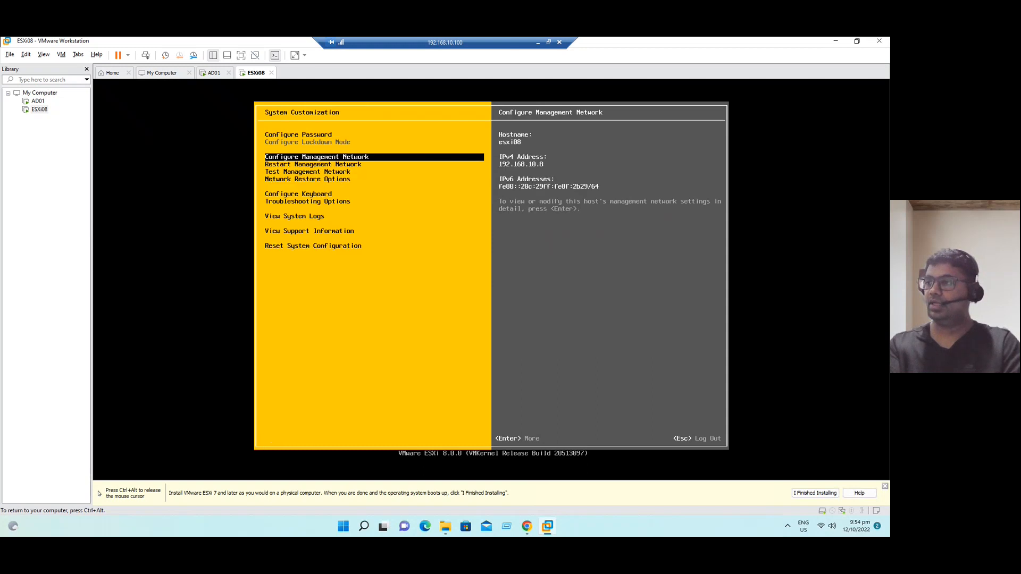
{"action": "key", "text": "Escape"}
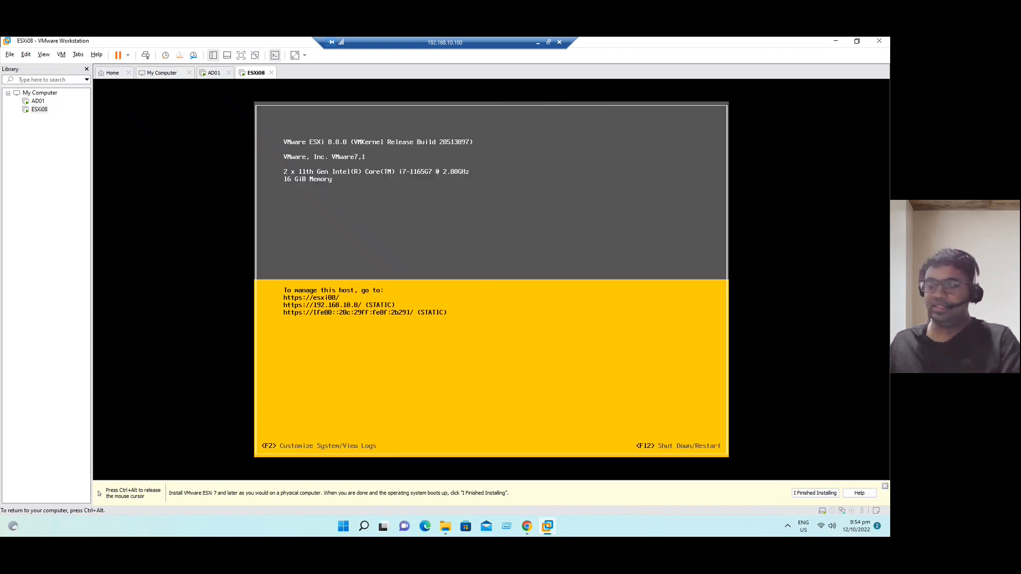
{"action": "key", "text": "ctrl+alt"}
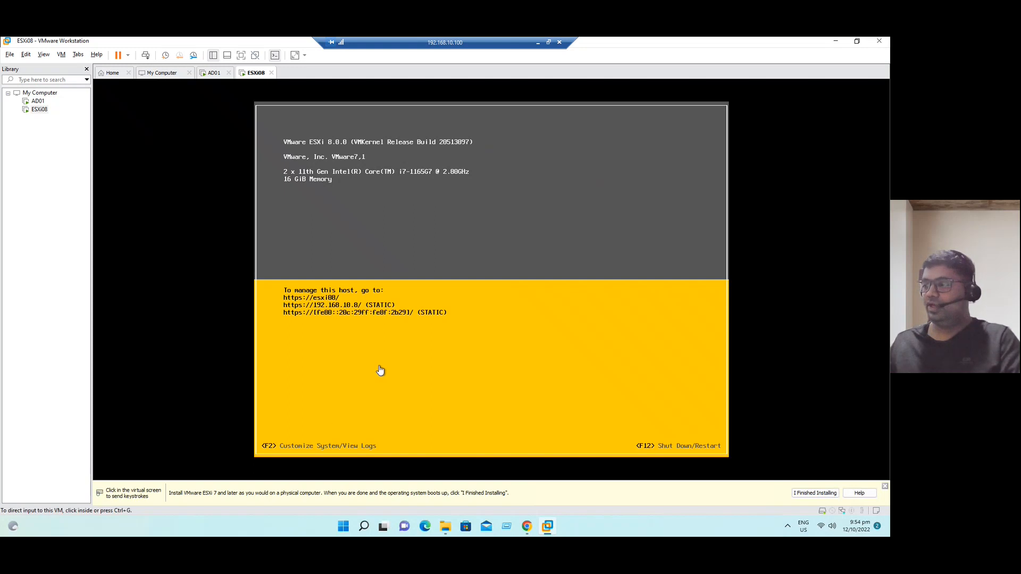
{"action": "left_click", "coordinate": [507, 527]}
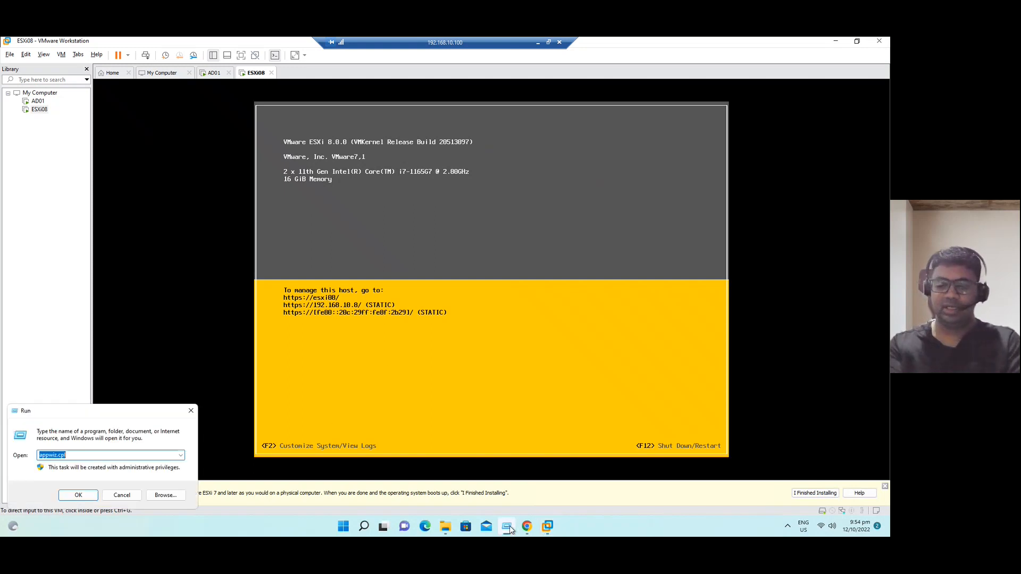
- Run ping -t 192.168.10.8 in a command prompt, watch the replies, then close the window
{"action": "type", "text": "cmd"}
{"action": "key", "text": "Return"}
{"action": "type", "text": "ping"}
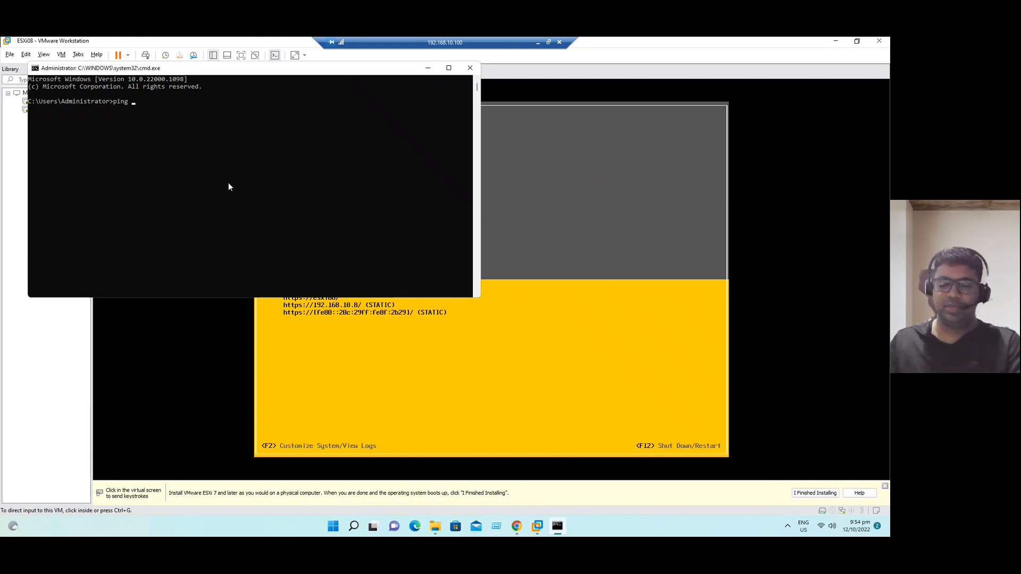
{"action": "type", "text": " -t"}
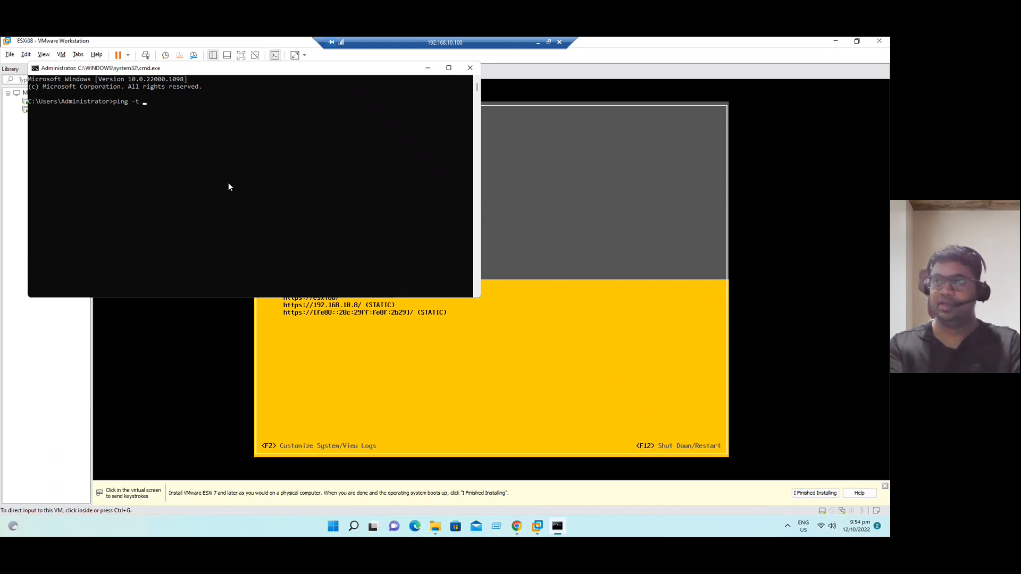
{"action": "type", "text": " 192.168.10.8"}
{"action": "key", "text": "Return"}
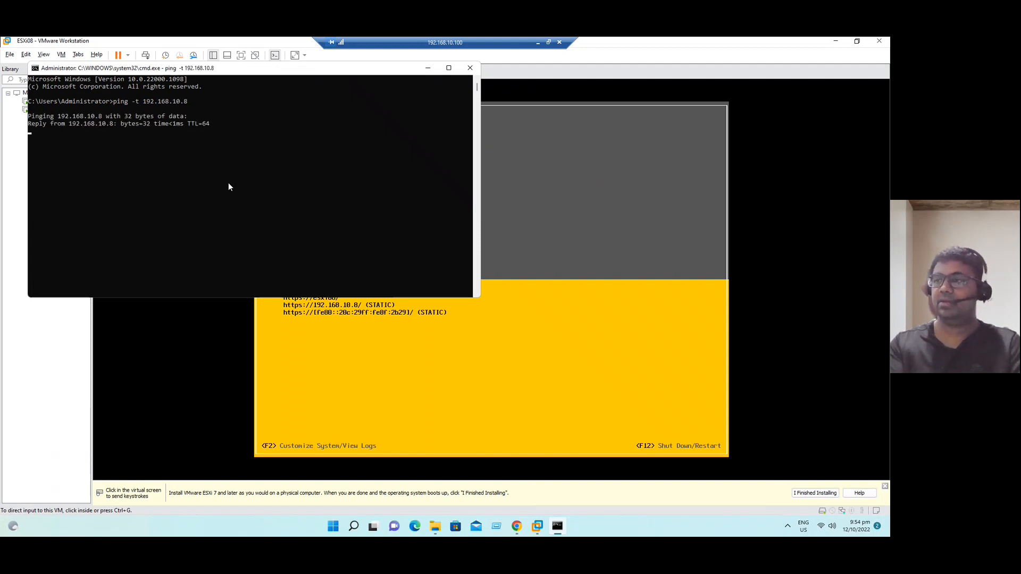
{"action": "left_click_drag", "start_coordinate": [303, 69], "coordinate": [548, 260]}
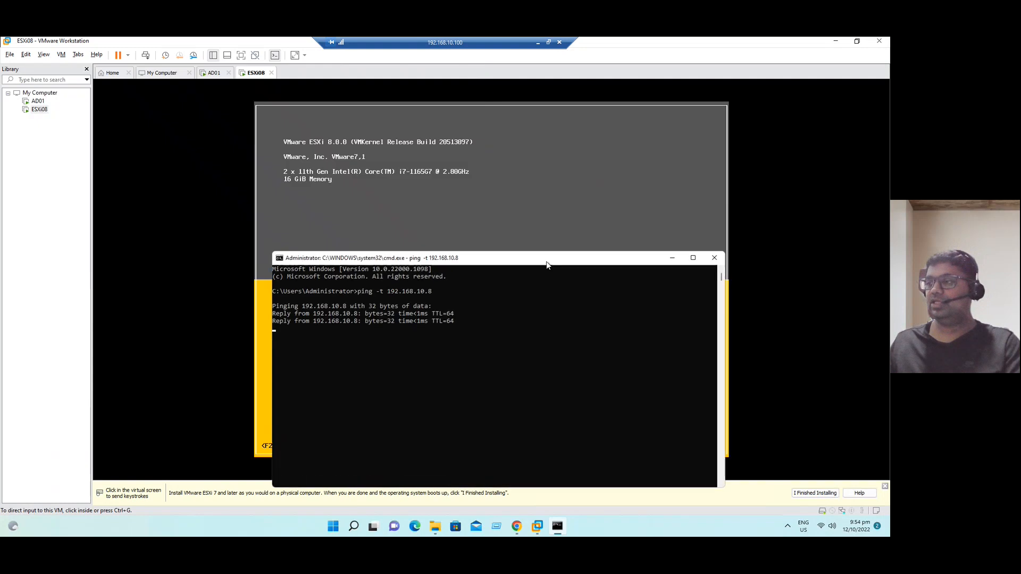
{"action": "left_click", "coordinate": [715, 258]}
- In Chrome, enter the ESXi host's web address in the address bar
{"action": "left_click", "coordinate": [527, 526]}
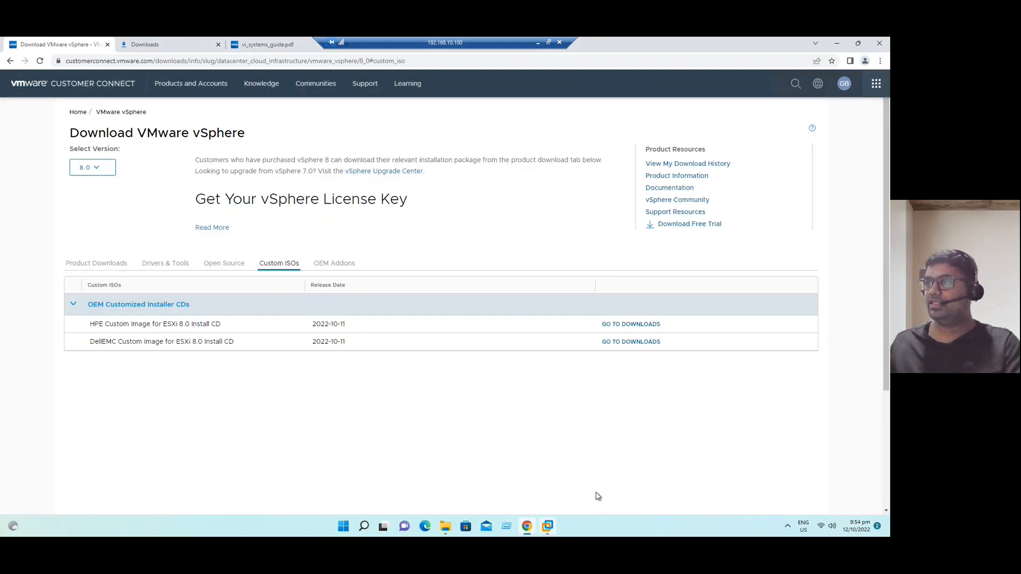
{"action": "left_click", "coordinate": [281, 48]}
{"action": "left_click", "coordinate": [253, 63]}
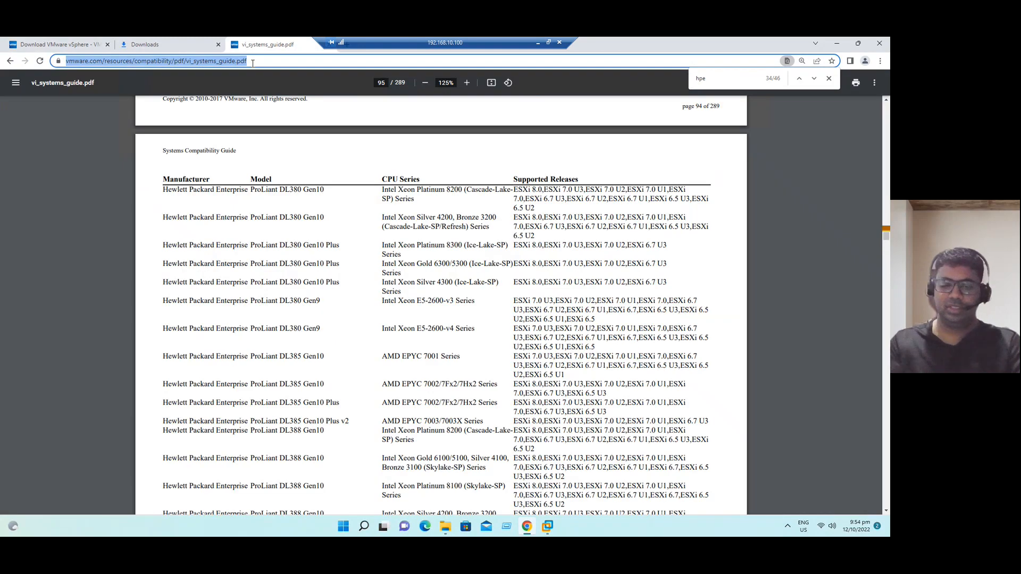
{"action": "type", "text": "https://192.168.10.7"}
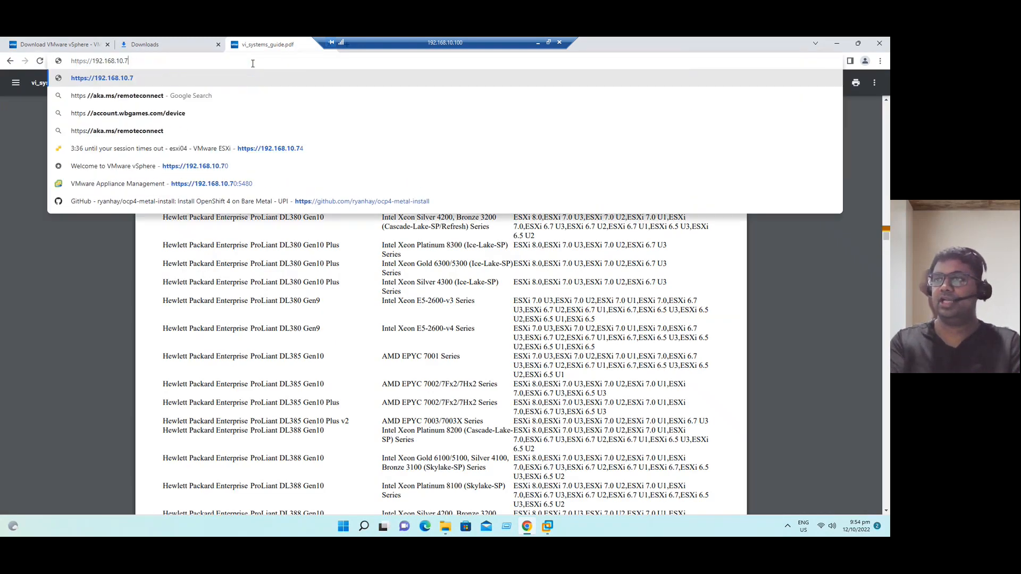
{"action": "key", "text": "BackSpace"}
{"action": "type", "text": "86"}
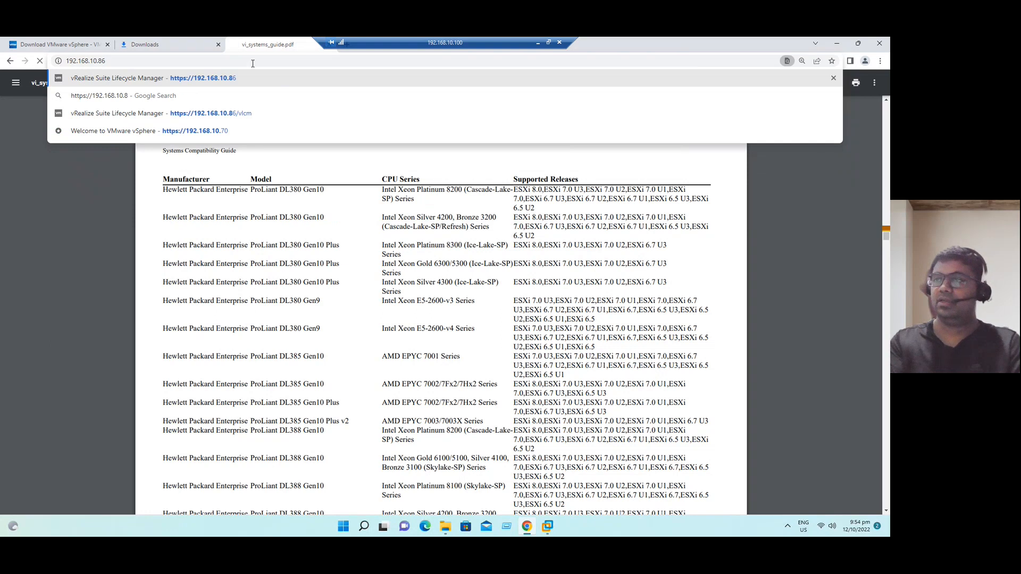
{"action": "key", "text": "Return"}
{"action": "left_click", "coordinate": [113, 60]}
{"action": "left_click", "coordinate": [138, 62]}
{"action": "key", "text": "BackSpace"}
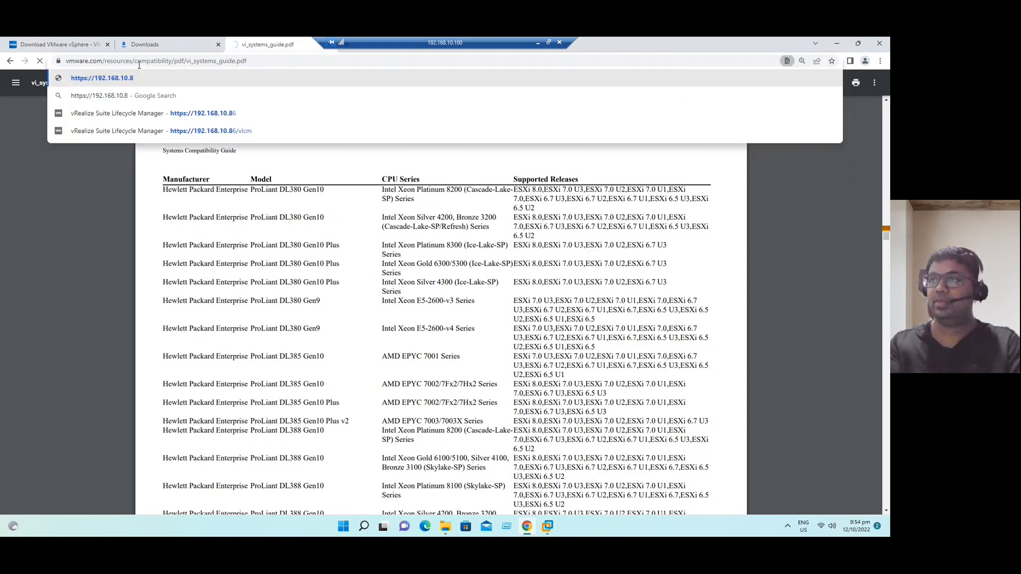
{"action": "key", "text": "Escape"}
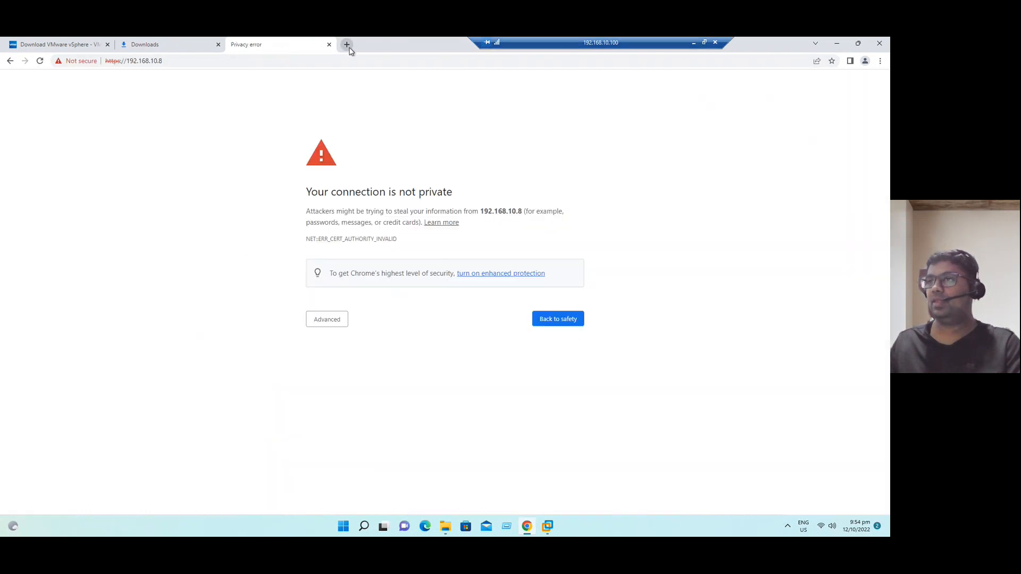
{"action": "left_click", "coordinate": [319, 325]}
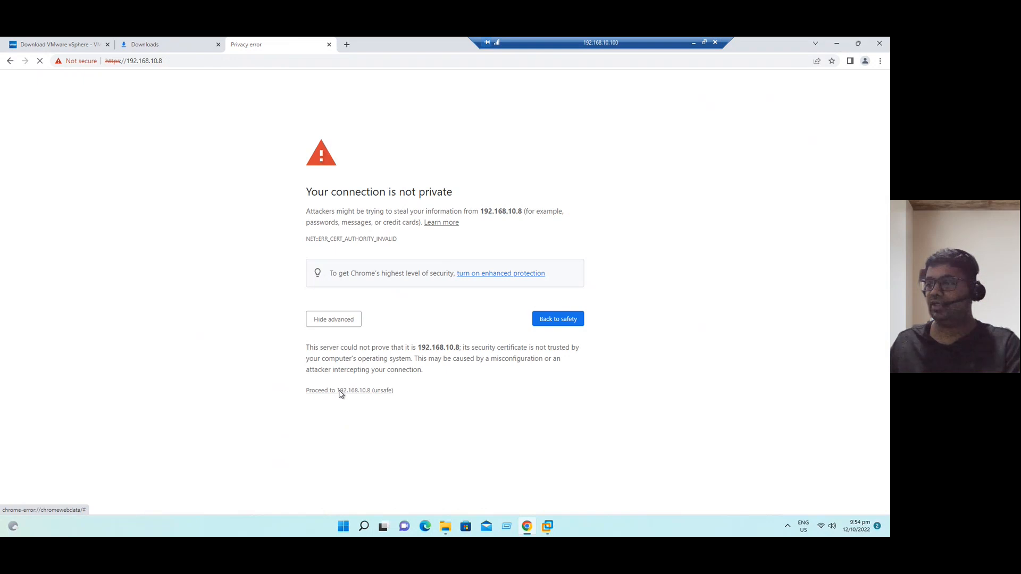
{"action": "left_click", "coordinate": [341, 392]}
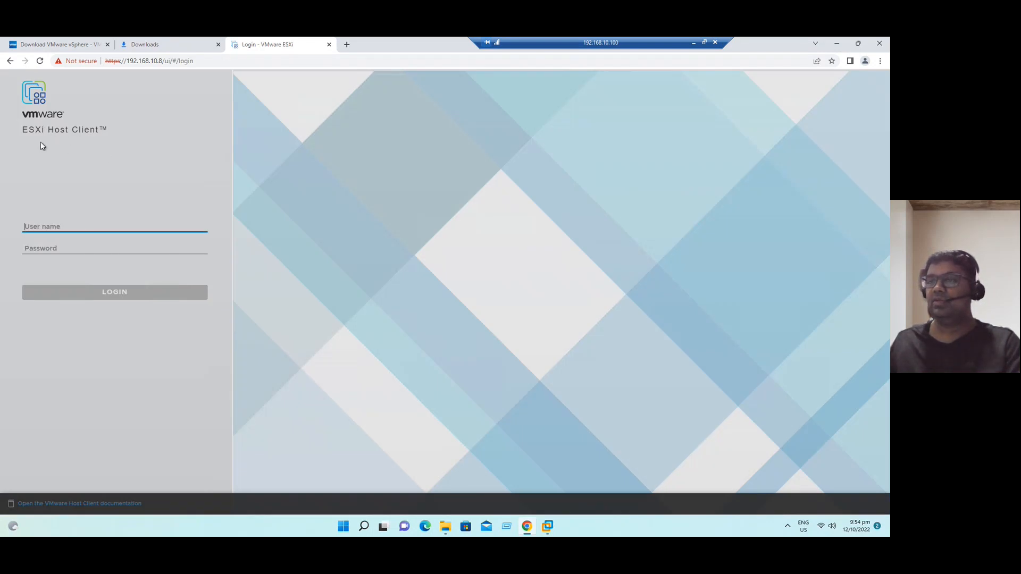
- Zoom Chrome in to enlarge the ESXi Host Client login page
{"action": "left_click", "coordinate": [880, 60]}
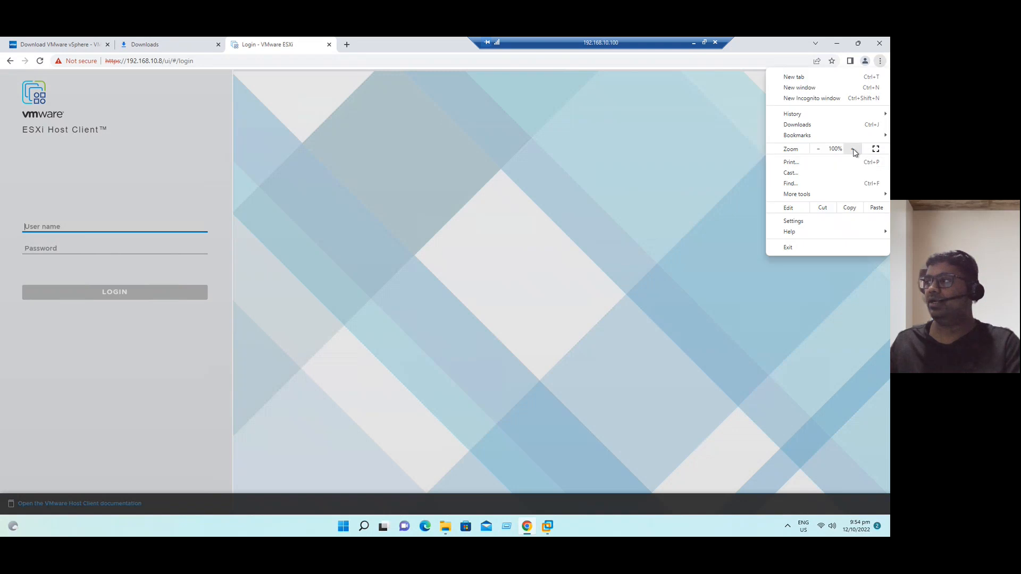
{"action": "left_click", "coordinate": [854, 150]}
{"action": "left_click", "coordinate": [853, 149]}
{"action": "left_click", "coordinate": [853, 150]}
{"action": "left_click", "coordinate": [433, 224]}
- Log in as root with the host password and accept the CEIP prompt
{"action": "left_click", "coordinate": [95, 310]}
{"action": "type", "text": "root"}
{"action": "key", "text": "Tab"}
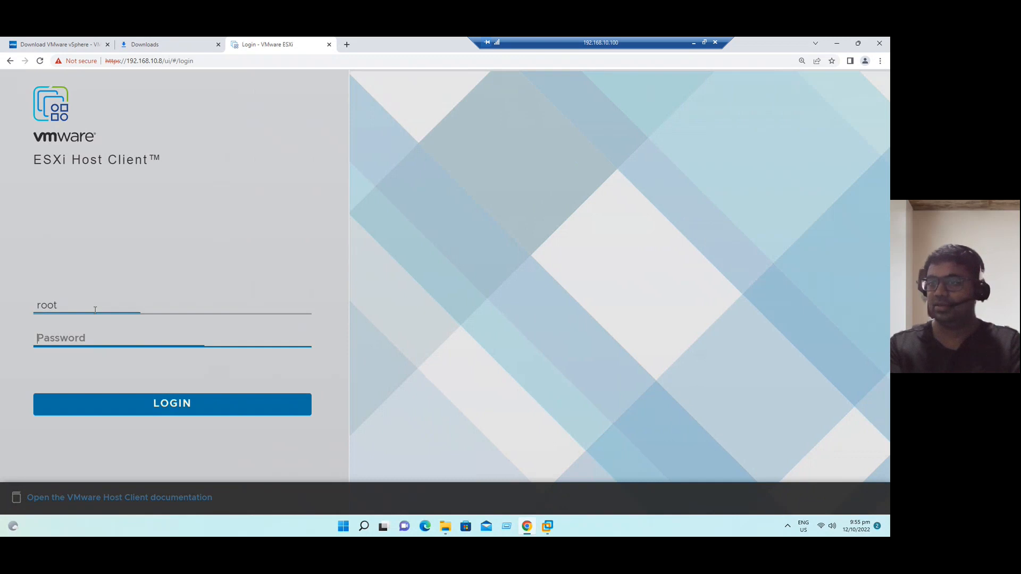
{"action": "type", "text": "••••••"}
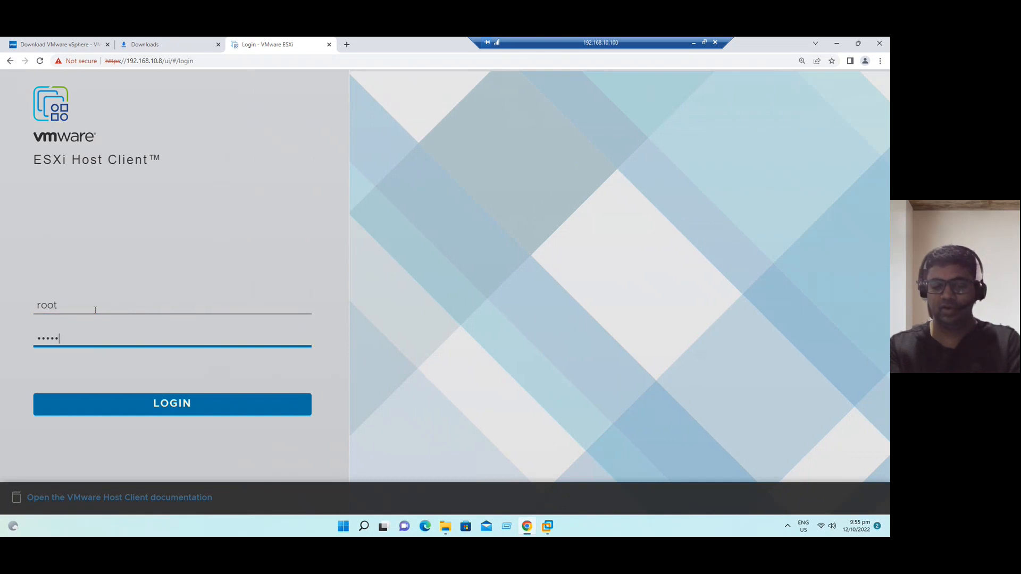
{"action": "type", "text": "••••"}
{"action": "key", "text": "Return"}
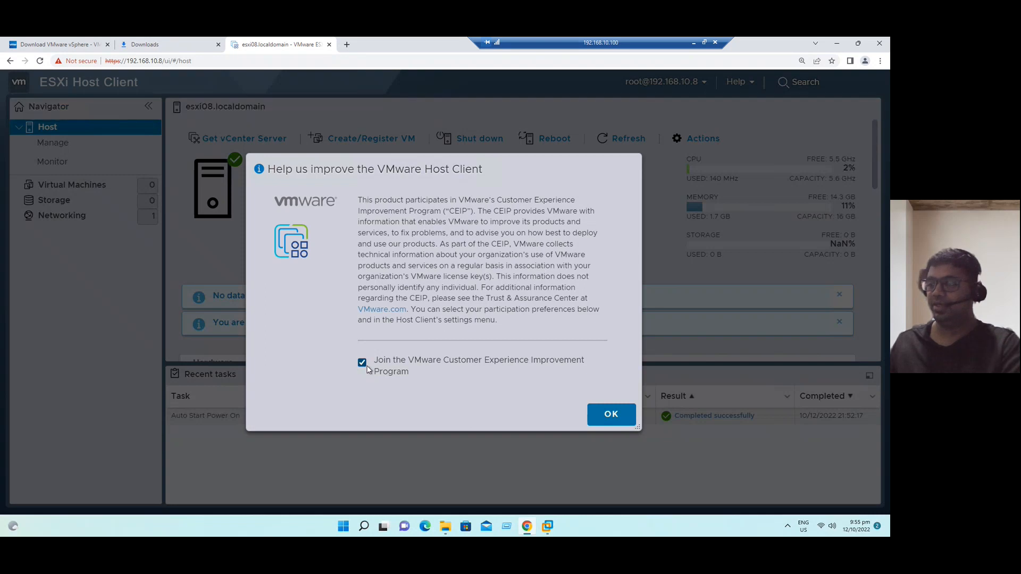
{"action": "left_click", "coordinate": [611, 414]}
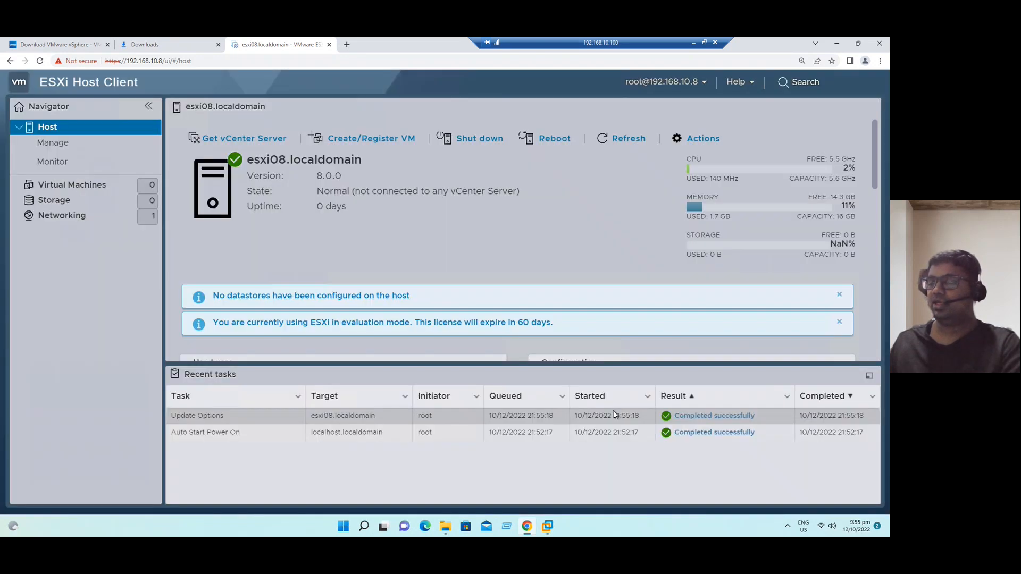
{"action": "left_click_drag", "start_coordinate": [251, 161], "coordinate": [342, 177]}
{"action": "left_click", "coordinate": [400, 212]}
{"action": "left_click", "coordinate": [395, 243]}
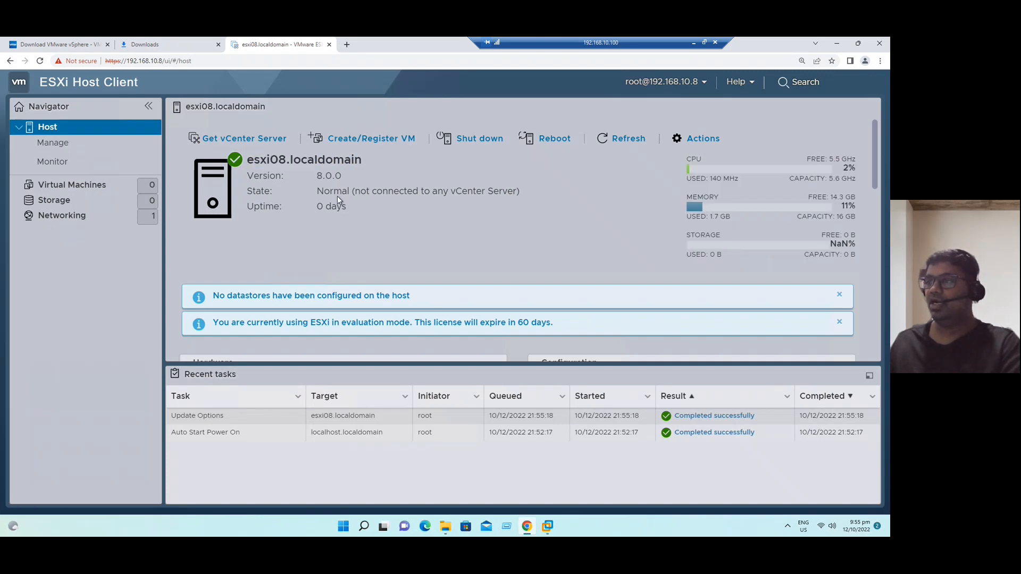
{"action": "left_click_drag", "start_coordinate": [373, 192], "coordinate": [514, 192]}
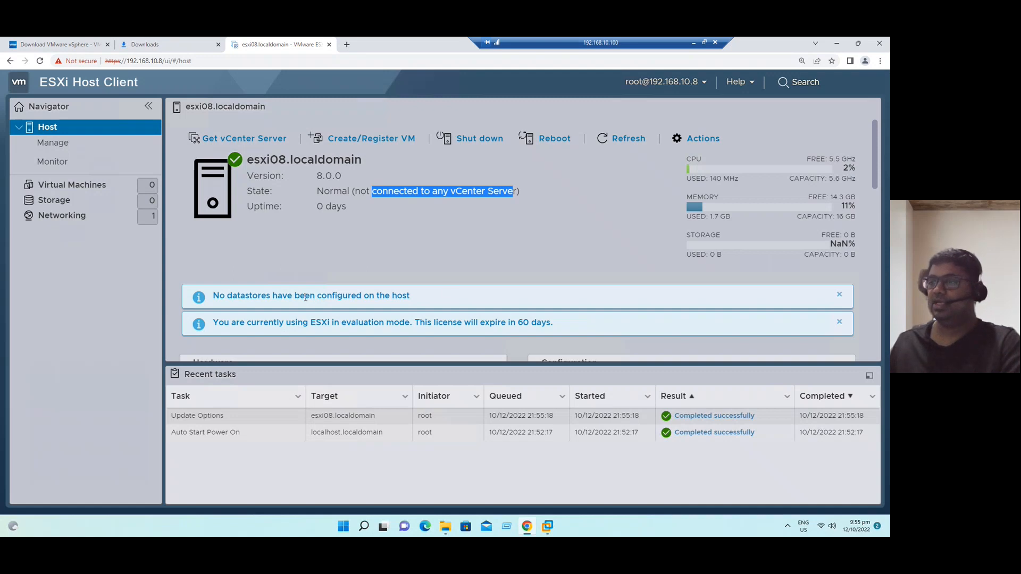
{"action": "left_click_drag", "start_coordinate": [220, 296], "coordinate": [420, 297]}
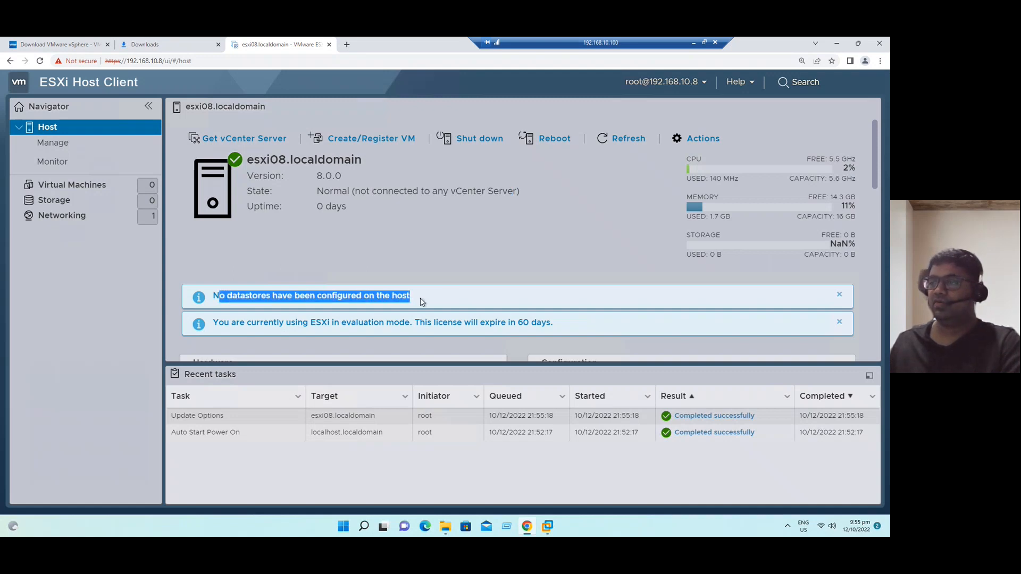
{"action": "left_click_drag", "start_coordinate": [330, 322], "coordinate": [556, 323]}
{"action": "left_click", "coordinate": [535, 342]}
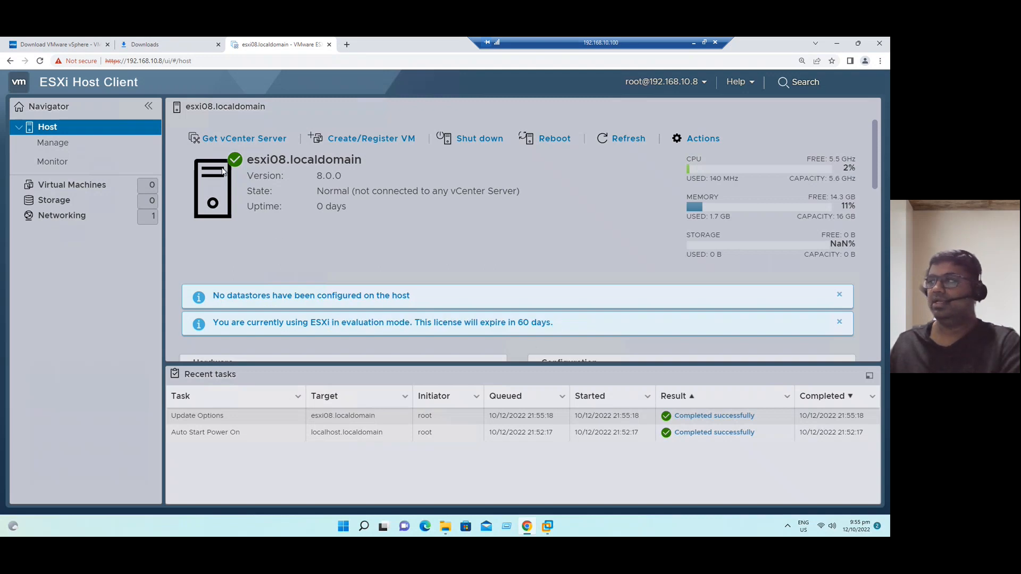
{"action": "left_click", "coordinate": [59, 143]}
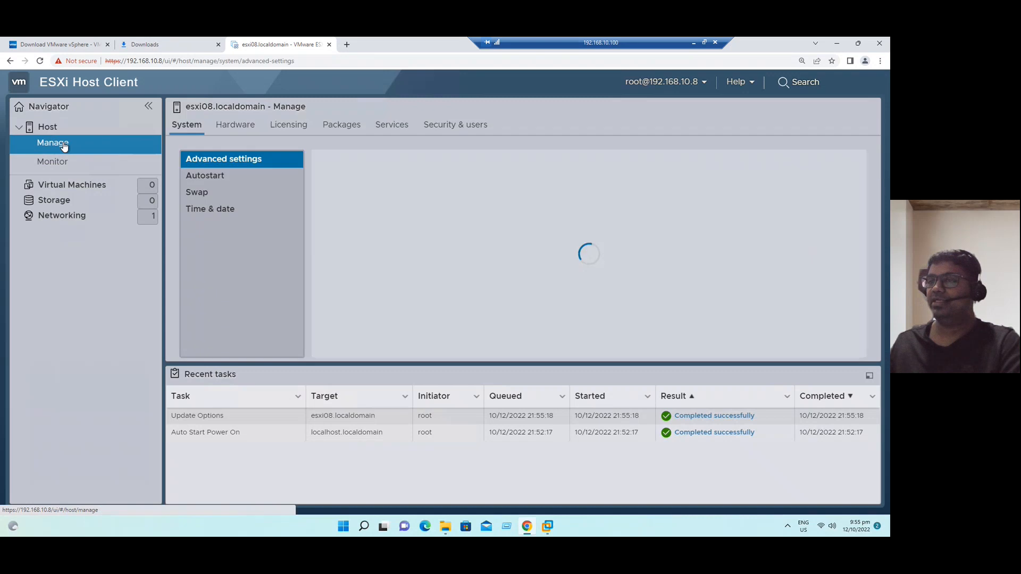
{"action": "left_click", "coordinate": [79, 169]}
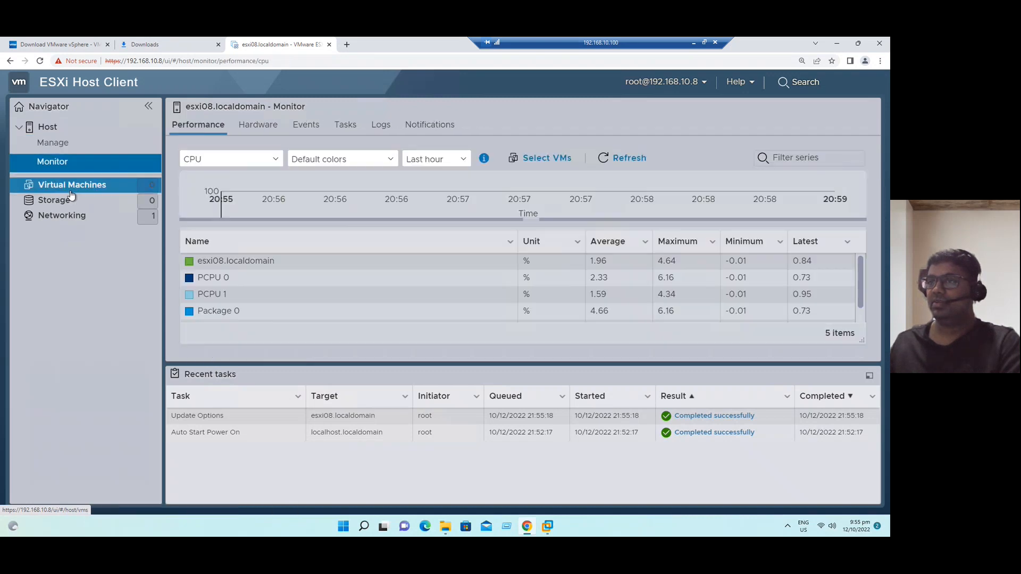
{"action": "left_click", "coordinate": [64, 201]}
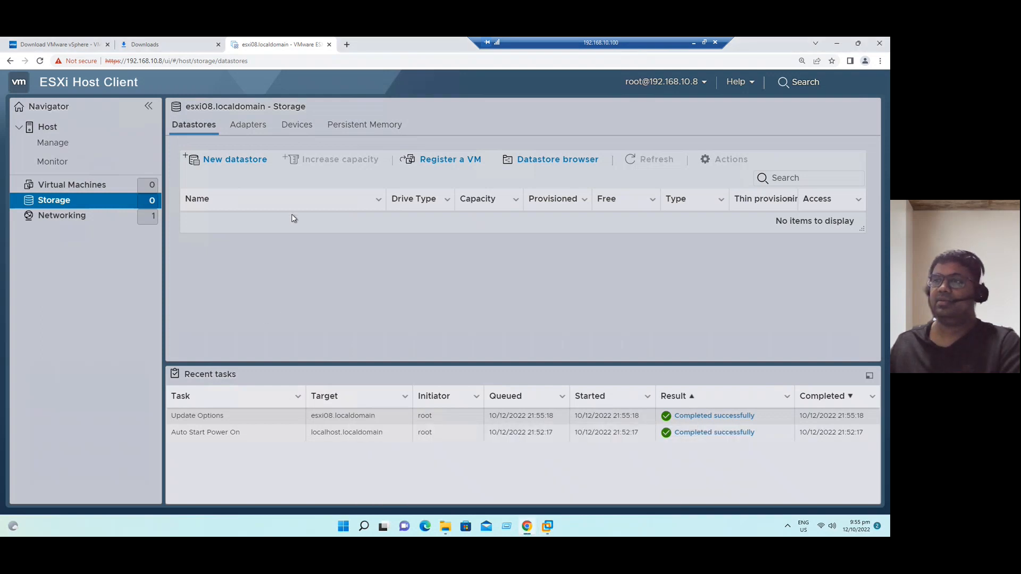
{"action": "left_click", "coordinate": [148, 44]}
{"action": "left_click", "coordinate": [78, 45]}
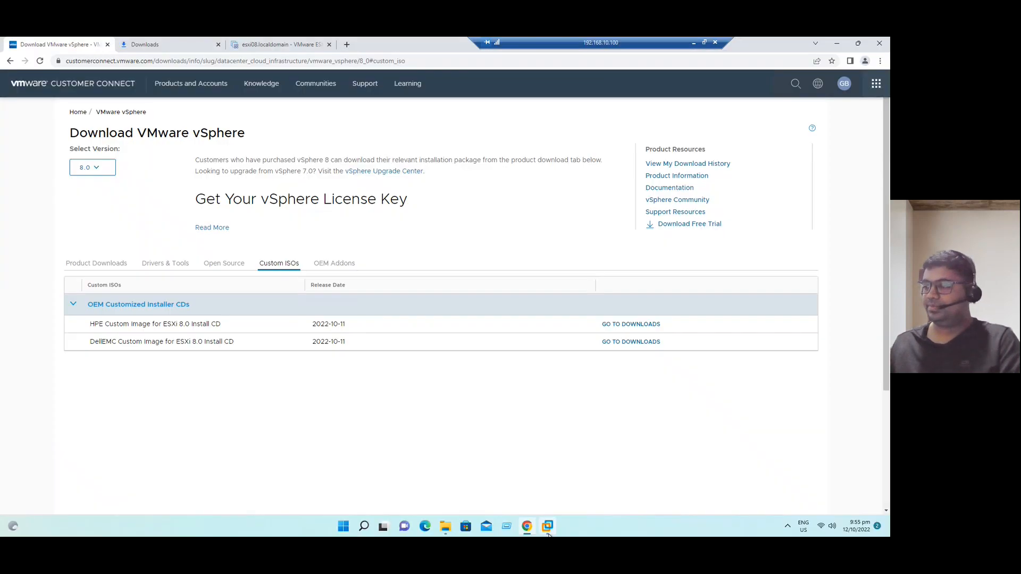
{"action": "mouse_move", "coordinate": [548, 526]}
{"action": "left_click", "coordinate": [260, 44]}
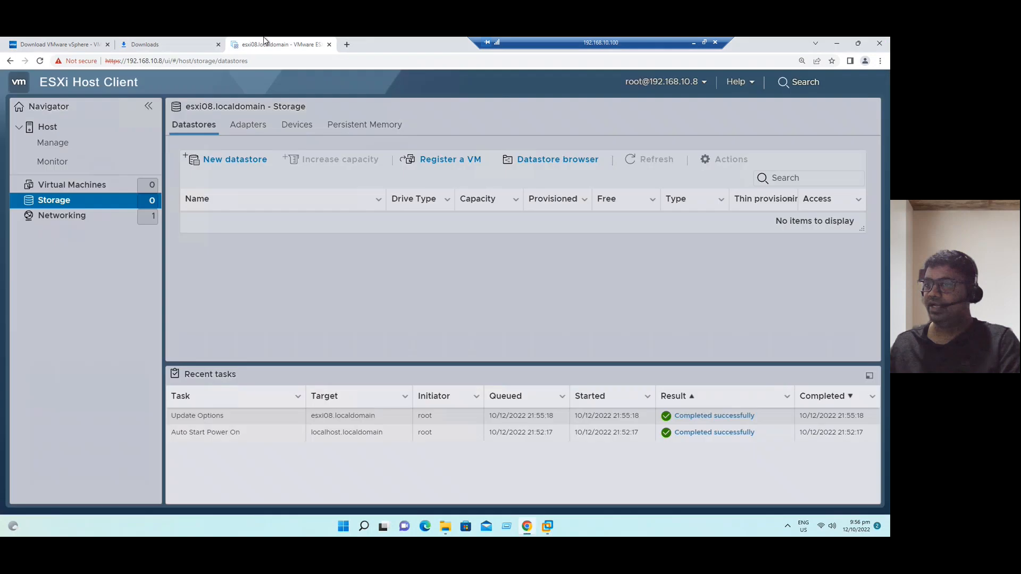
{"action": "left_click", "coordinate": [58, 142]}
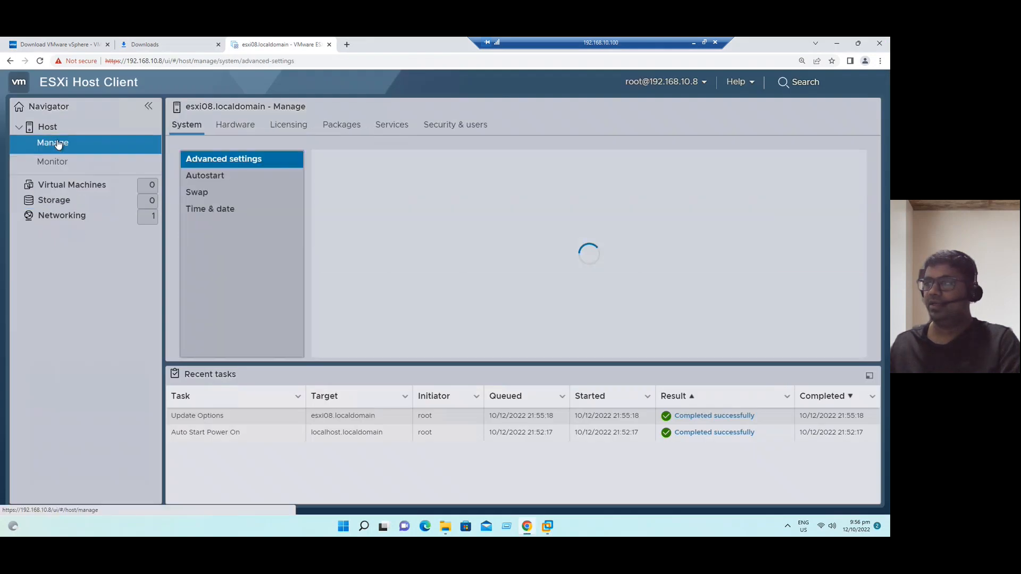
- Browse Manage's Services, Security & users, System and Hardware tabs, ending on Licensing's Evaluation Mode
{"action": "left_click", "coordinate": [391, 127]}
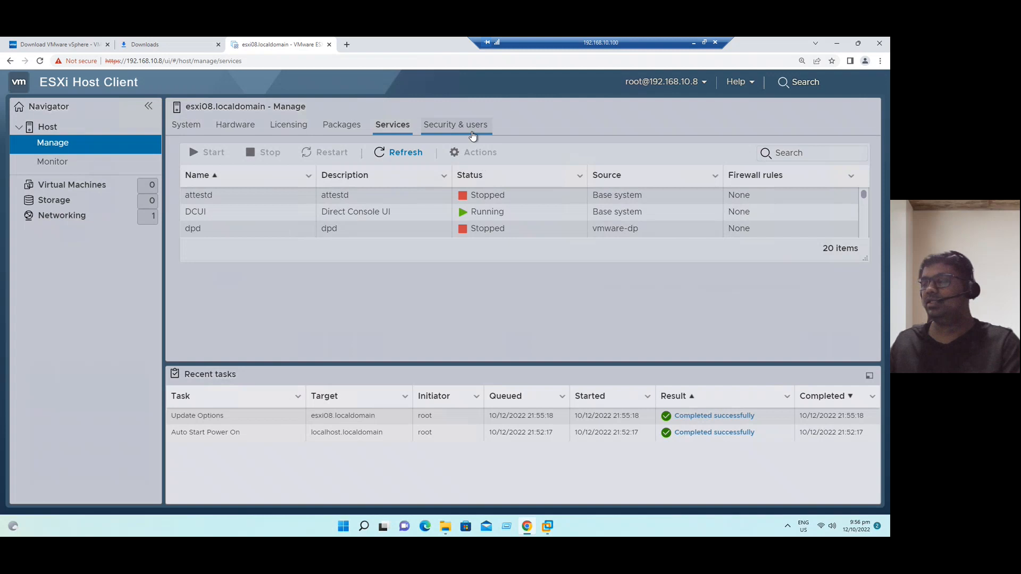
{"action": "left_click", "coordinate": [472, 130]}
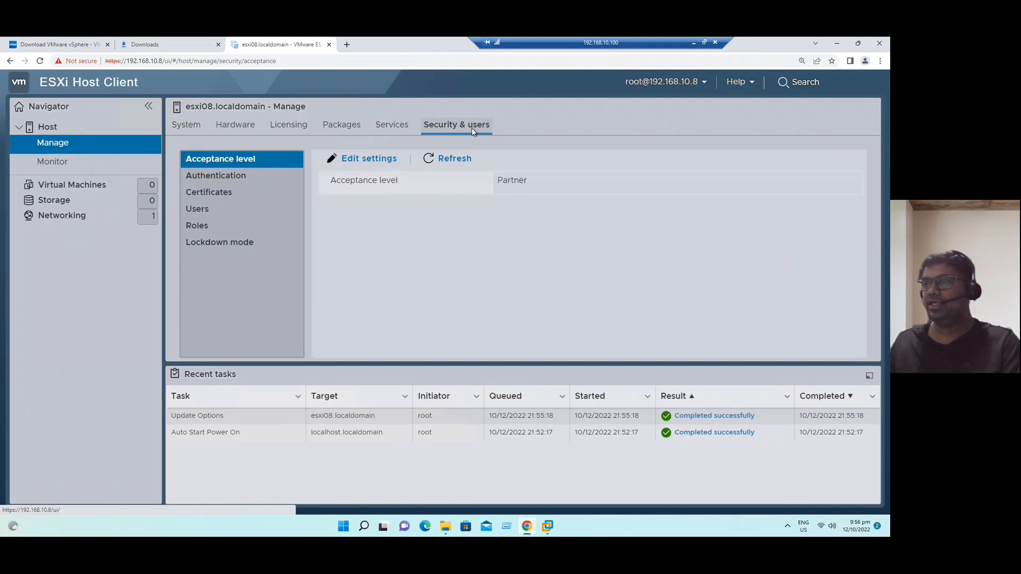
{"action": "left_click", "coordinate": [457, 162]}
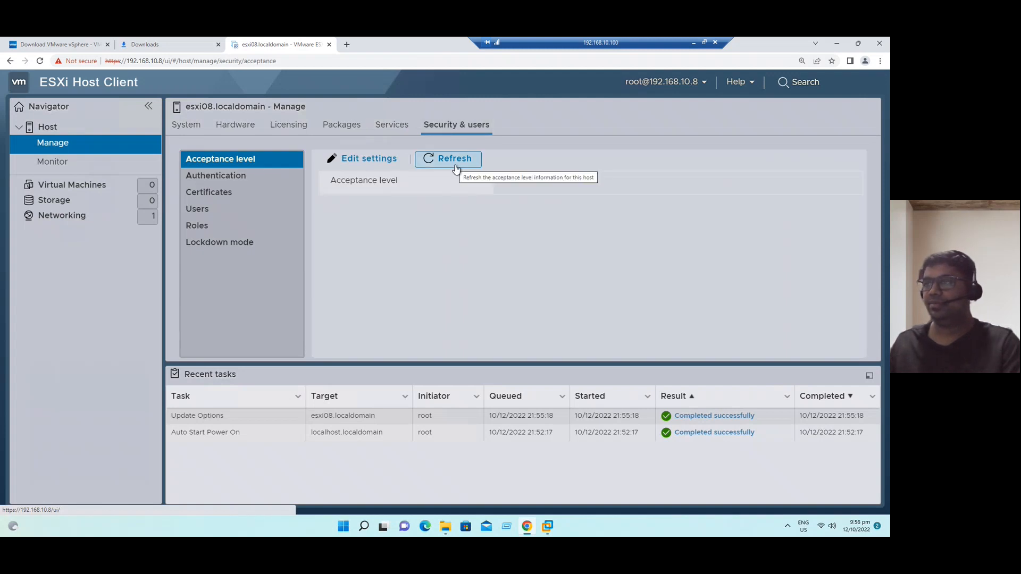
{"action": "left_click", "coordinate": [274, 127]}
{"action": "left_click", "coordinate": [240, 126]}
{"action": "left_click", "coordinate": [199, 133]}
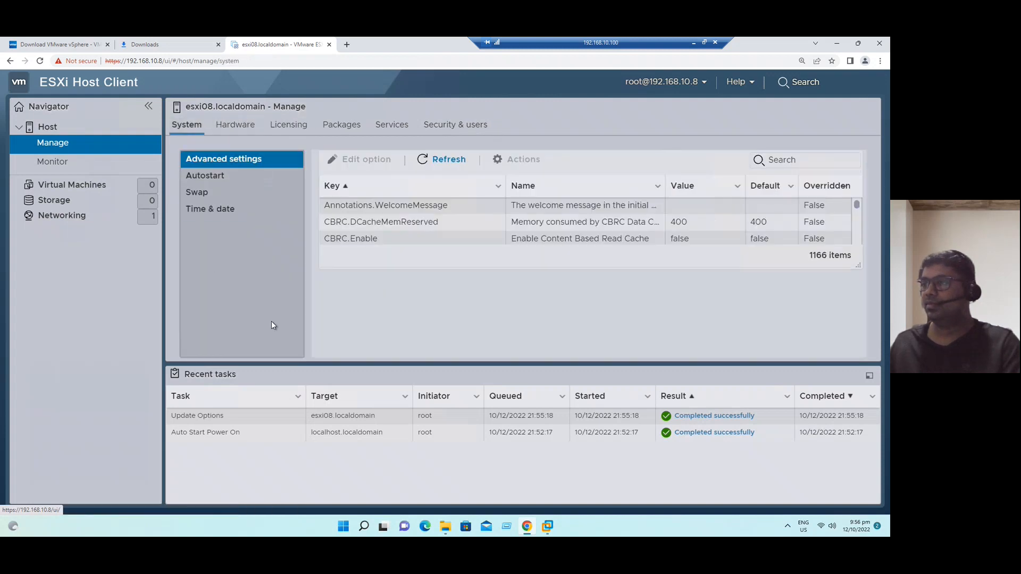
{"action": "left_click", "coordinate": [239, 129]}
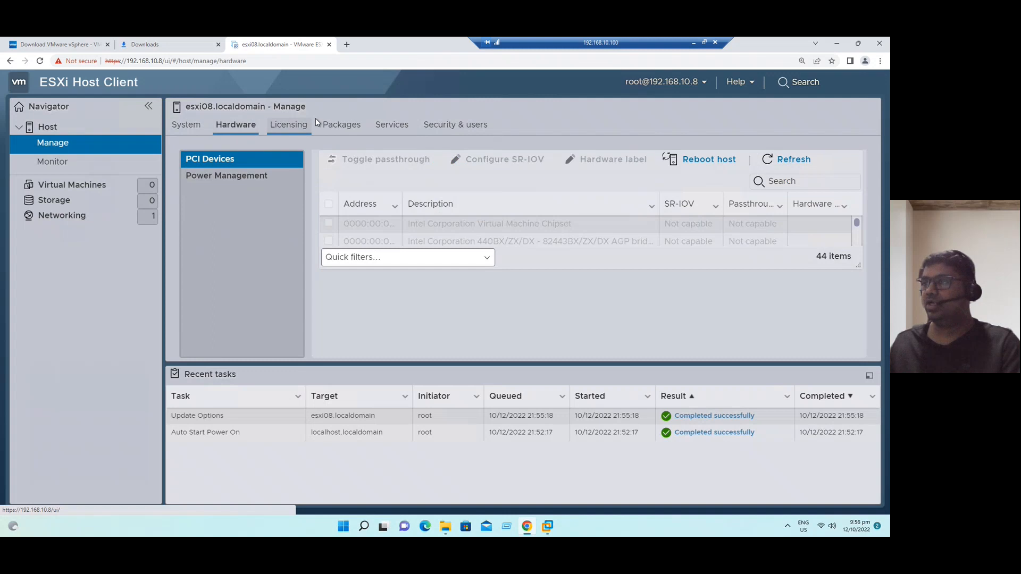
{"action": "left_click", "coordinate": [290, 124]}
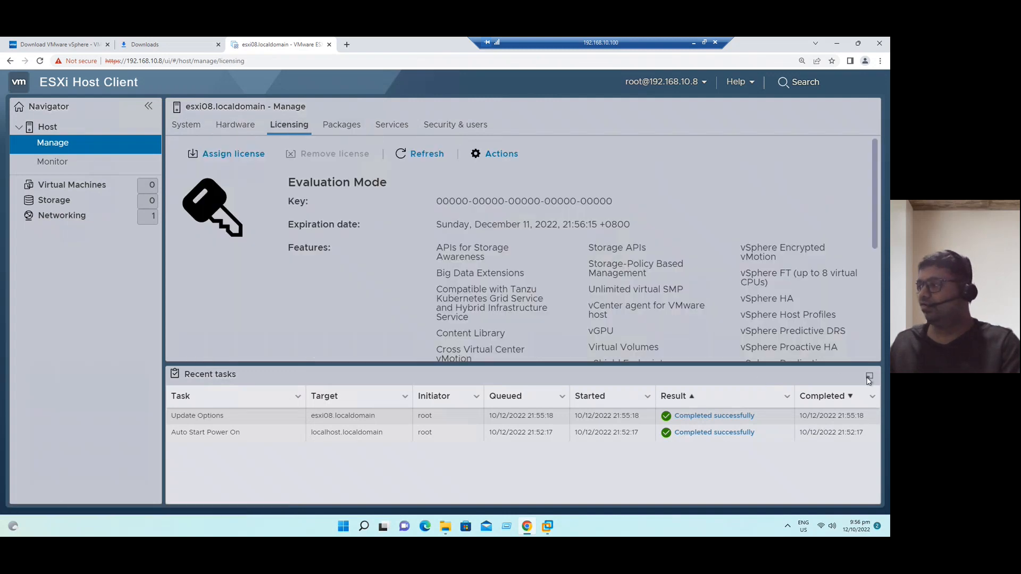
- Scroll through the evaluation license's feature list, highlighting the vGPU feature
{"action": "left_click", "coordinate": [872, 396]}
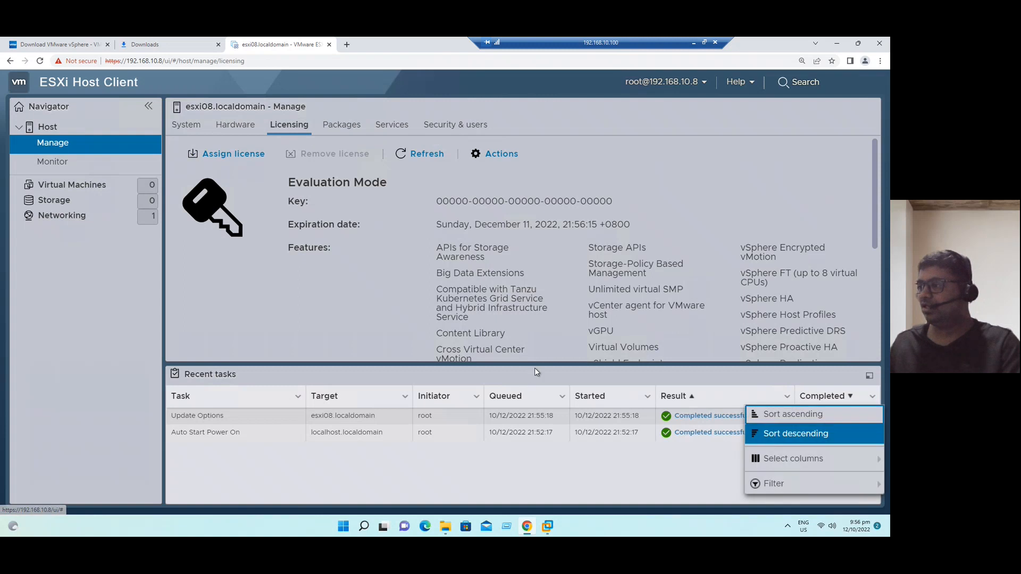
{"action": "left_click", "coordinate": [702, 348]}
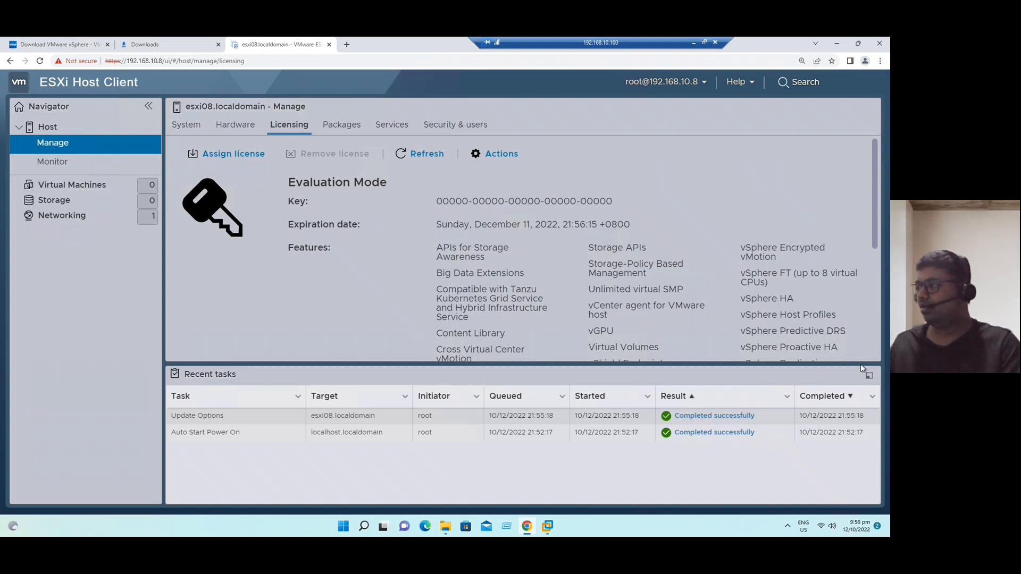
{"action": "left_click_drag", "start_coordinate": [873, 228], "coordinate": [885, 275]}
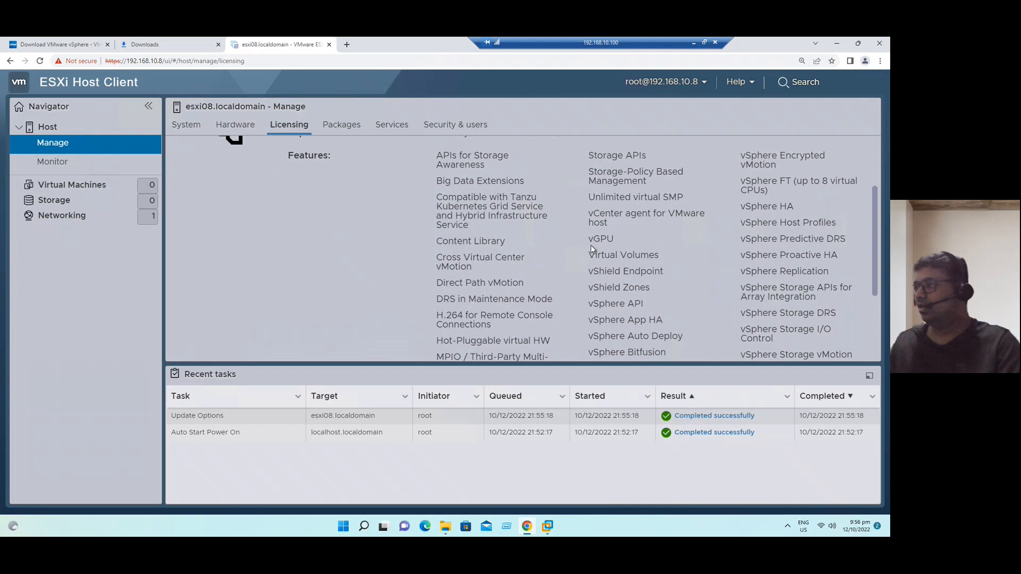
{"action": "left_click_drag", "start_coordinate": [591, 240], "coordinate": [613, 238]}
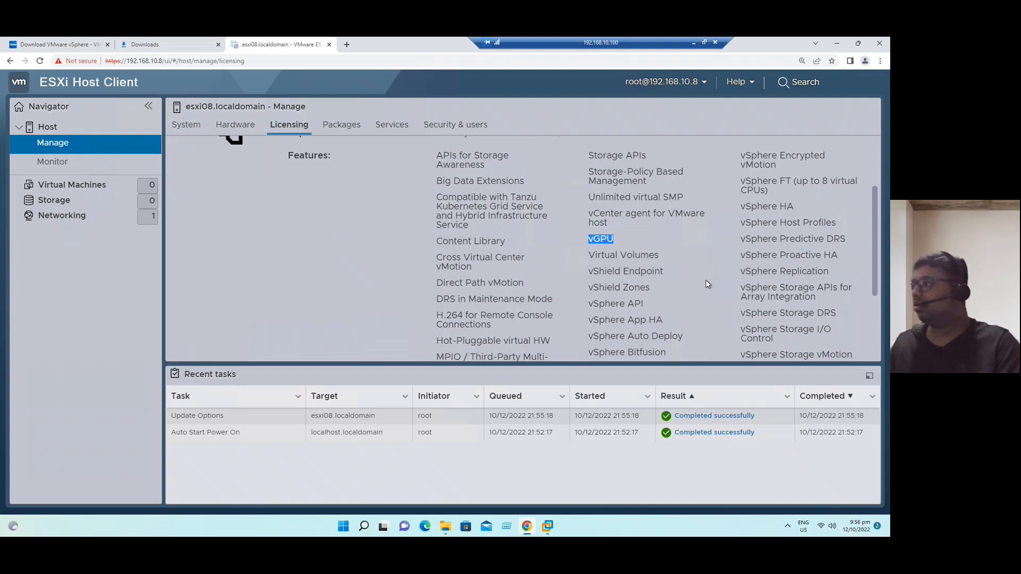
{"action": "scroll", "coordinate": [707, 280], "scroll_direction": "down", "scroll_amount": 3}
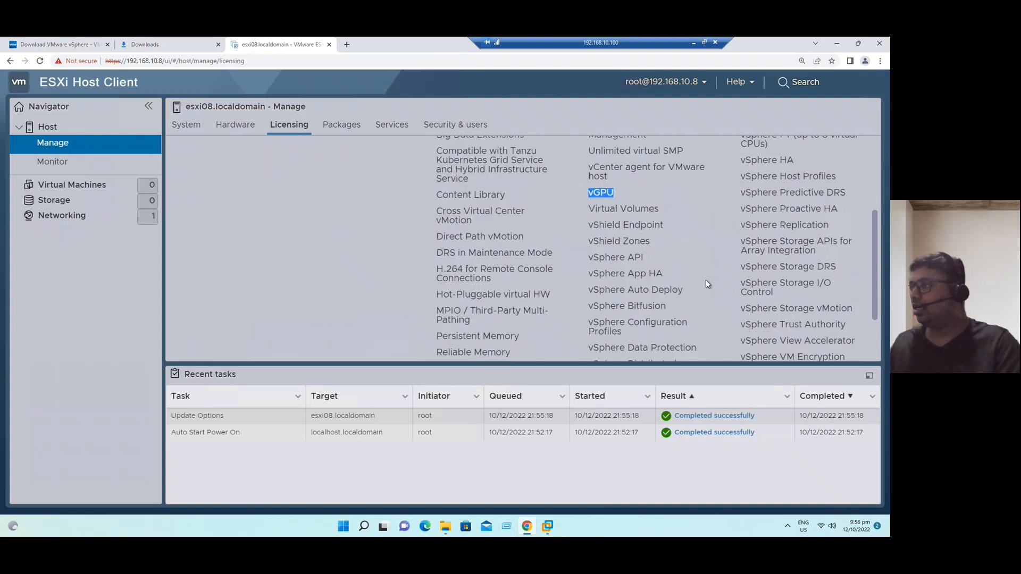
{"action": "scroll", "coordinate": [706, 279], "scroll_direction": "up", "scroll_amount": 3}
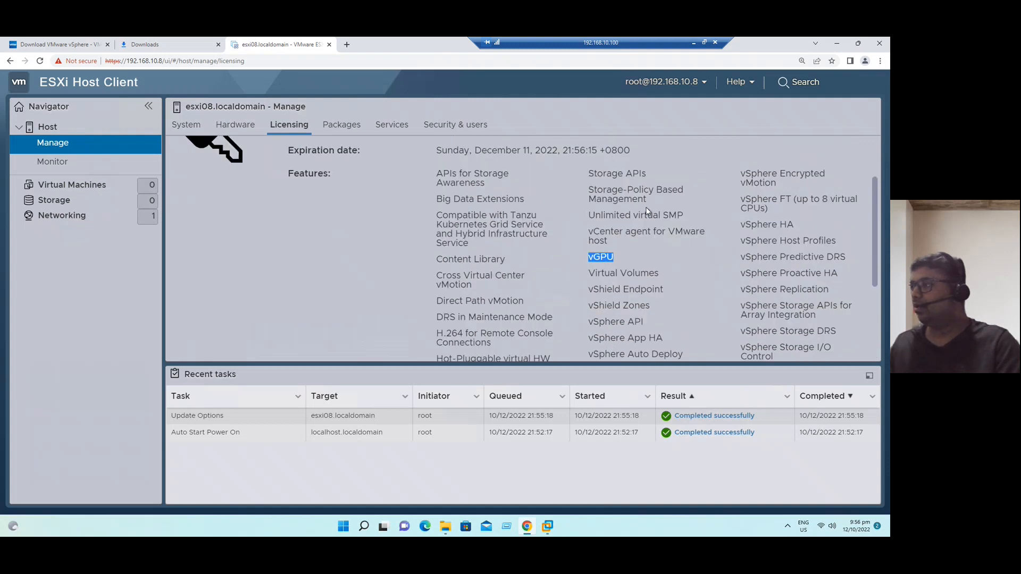
{"action": "scroll", "coordinate": [555, 261], "scroll_direction": "down", "scroll_amount": 2}
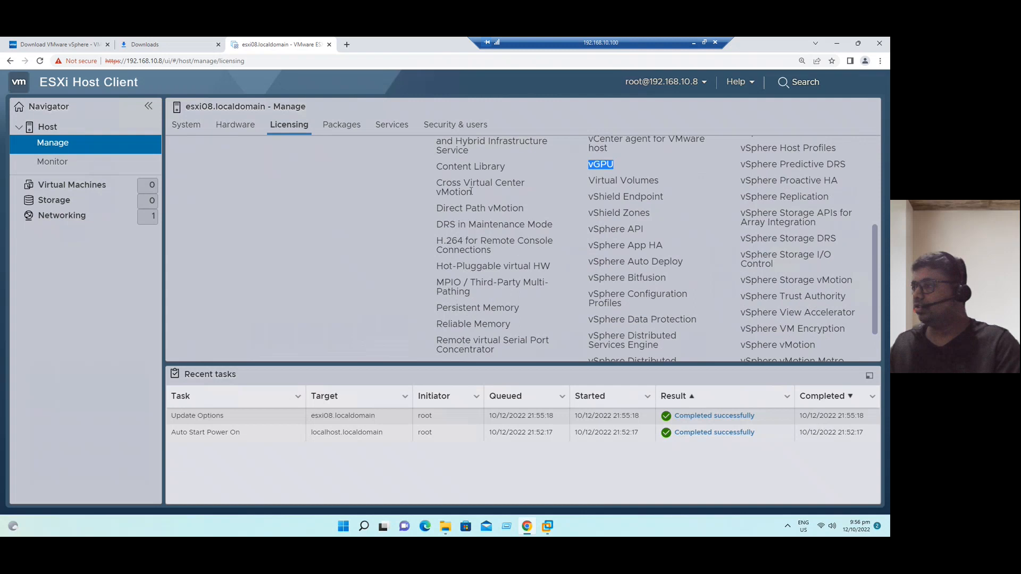
{"action": "scroll", "coordinate": [499, 304], "scroll_direction": "down", "scroll_amount": 1}
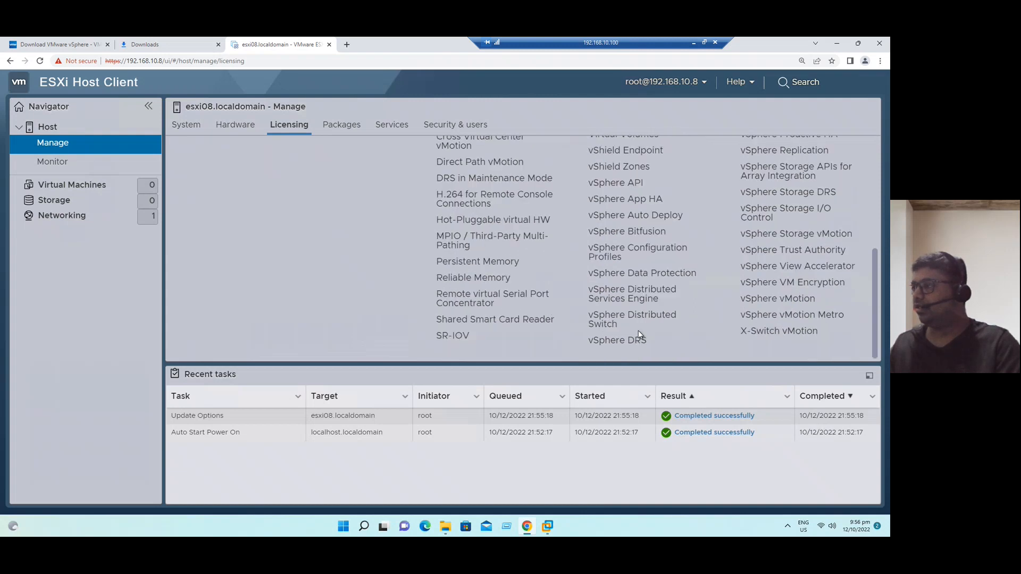
{"action": "scroll", "coordinate": [648, 319], "scroll_direction": "up", "scroll_amount": 1}
{"action": "scroll", "coordinate": [720, 326], "scroll_direction": "down", "scroll_amount": 1}
{"action": "left_click", "coordinate": [778, 286]}
{"action": "scroll", "coordinate": [803, 289], "scroll_direction": "up", "scroll_amount": 2}
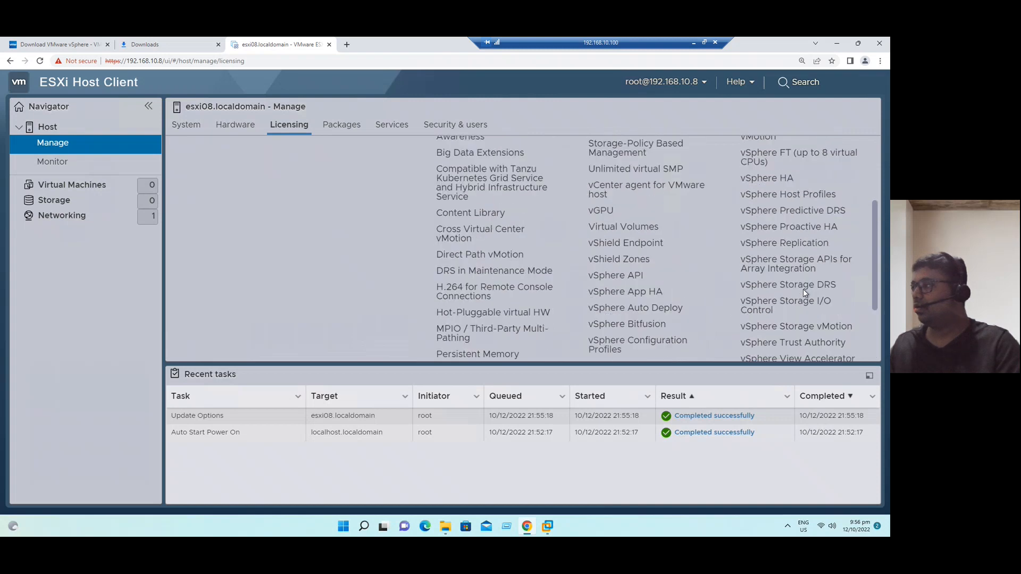
{"action": "scroll", "coordinate": [804, 290], "scroll_direction": "up", "scroll_amount": 1}
{"action": "scroll", "coordinate": [804, 290], "scroll_direction": "up", "scroll_amount": 1}
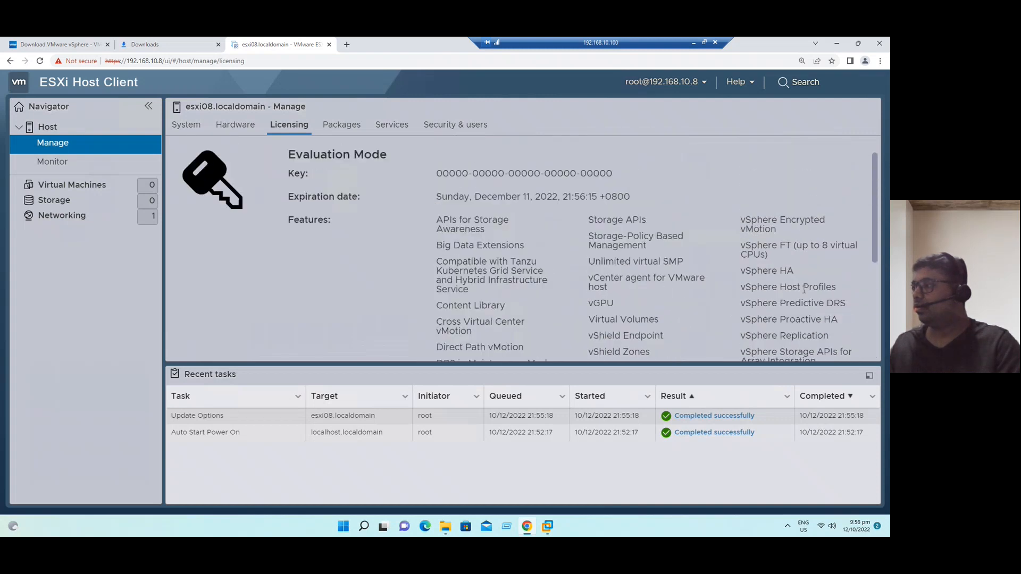
- View the Virtual Machines, Storage and Networking pages, then advance to the Thank You slide
{"action": "left_click", "coordinate": [68, 184]}
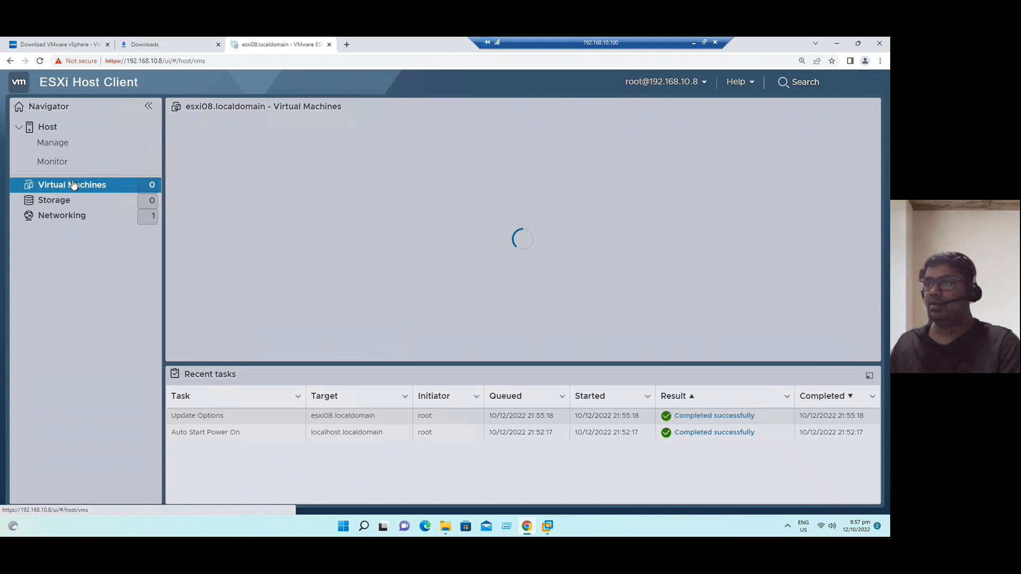
{"action": "left_click", "coordinate": [61, 201]}
{"action": "left_click", "coordinate": [52, 218]}
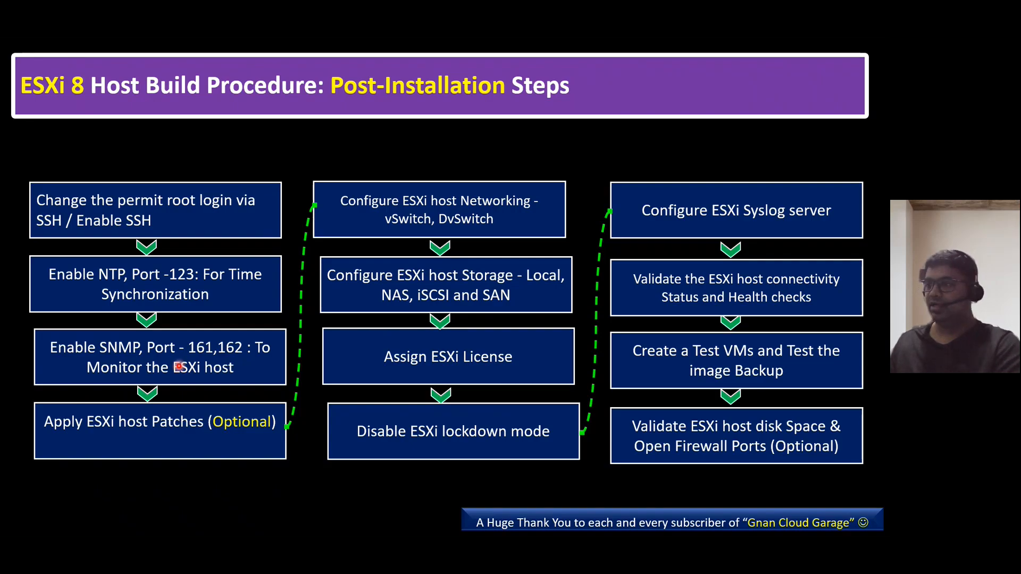
{"action": "key", "text": "Right"}
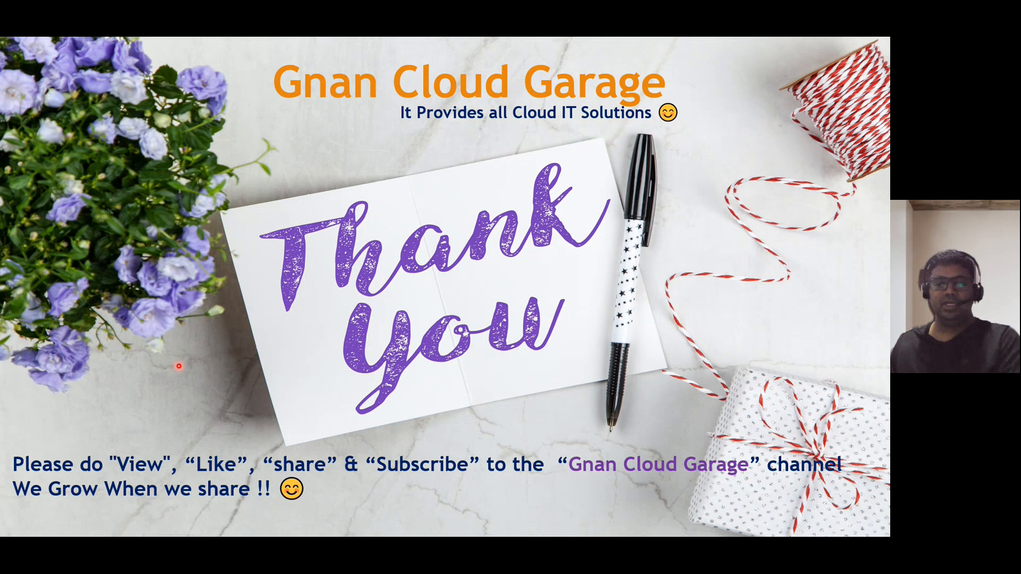